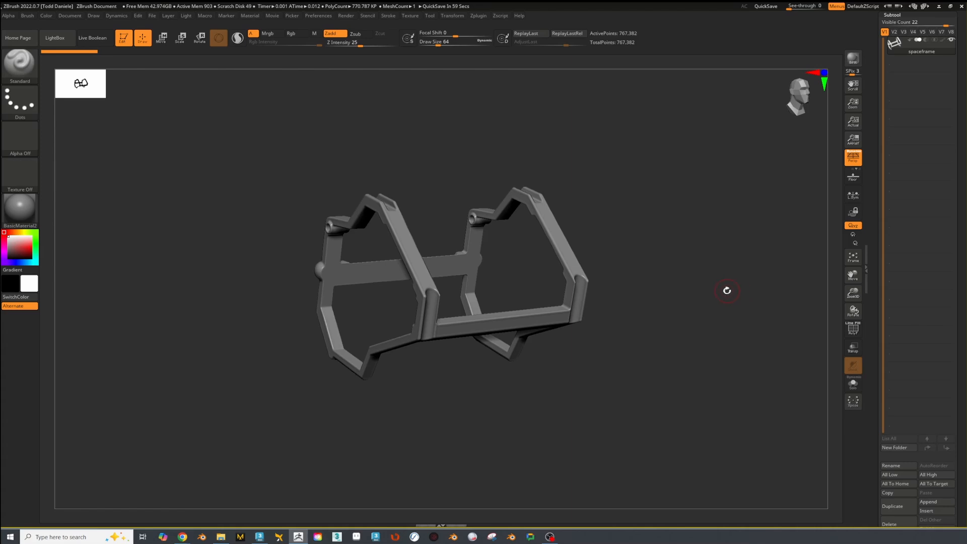
Append a Sphere3D mesh as a new subtool to the spaceframe model
{"action": "left_click_drag", "start_coordinate": [718, 294], "coordinate": [716, 295]}
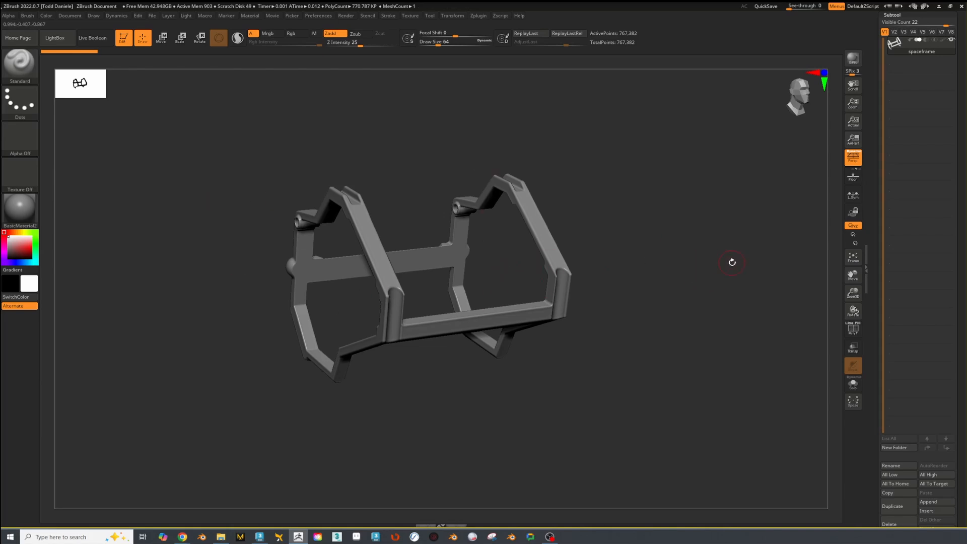
{"action": "scroll", "coordinate": [876, 277], "scroll_direction": "down", "scroll_amount": 6}
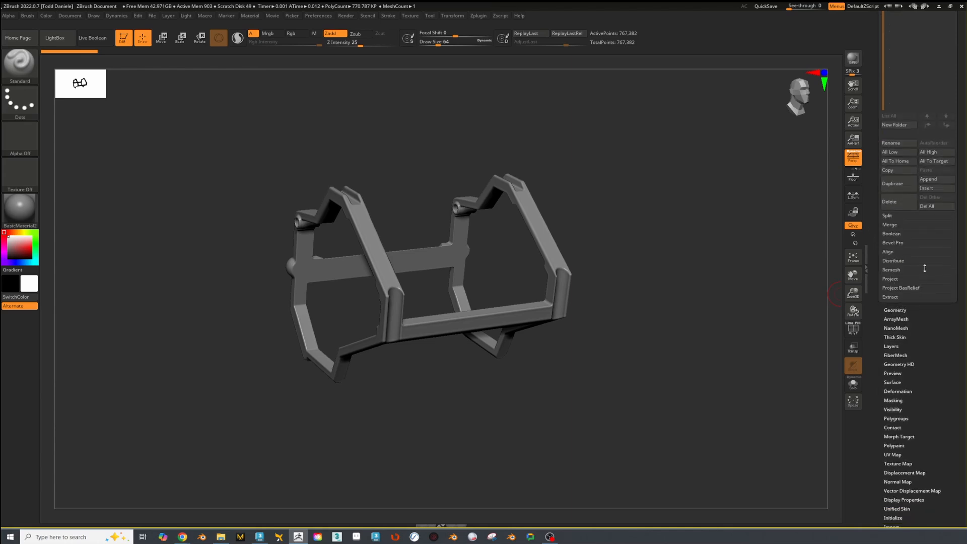
{"action": "left_click", "coordinate": [928, 180]}
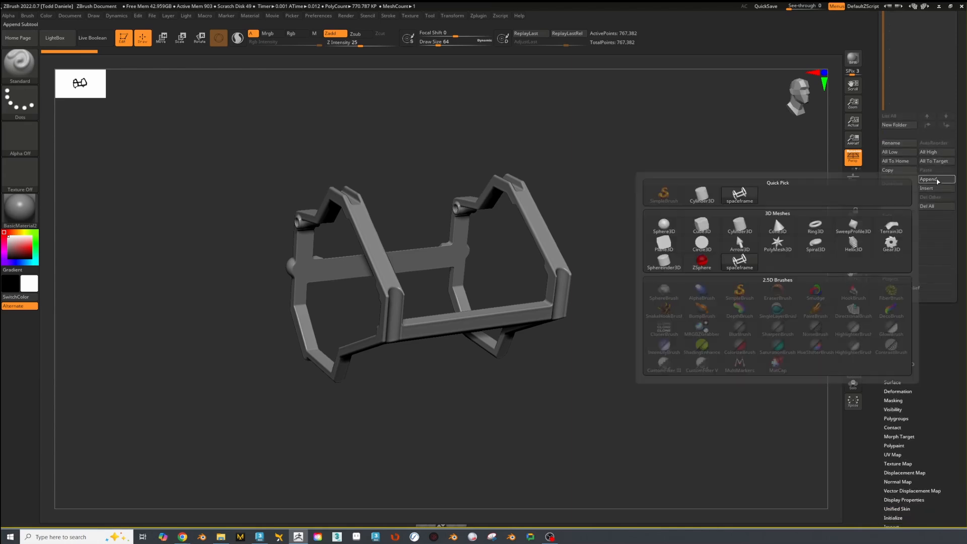
{"action": "left_click", "coordinate": [669, 224]}
{"action": "left_click_drag", "start_coordinate": [657, 240], "coordinate": [652, 289]}
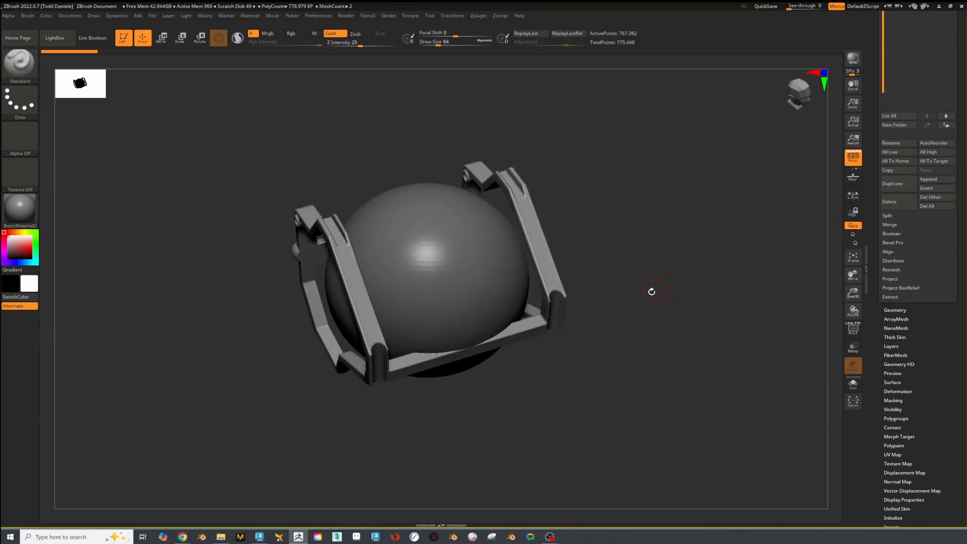
Select the appended sphere and scale it down with the transform gizmo so it sits inside the frame
{"action": "left_click", "coordinate": [455, 284], "text": "alt"}
{"action": "left_click_drag", "start_coordinate": [665, 322], "coordinate": [722, 293]}
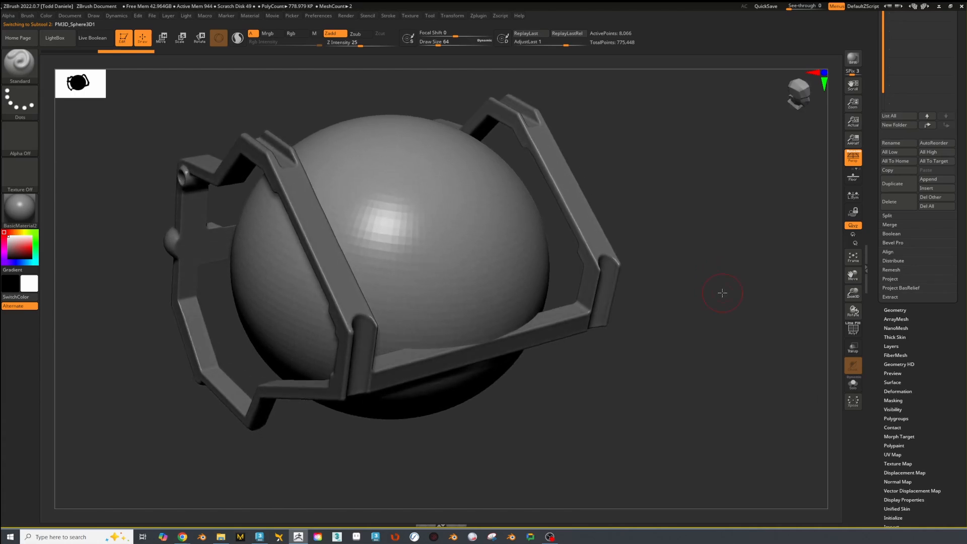
{"action": "key", "text": "r"}
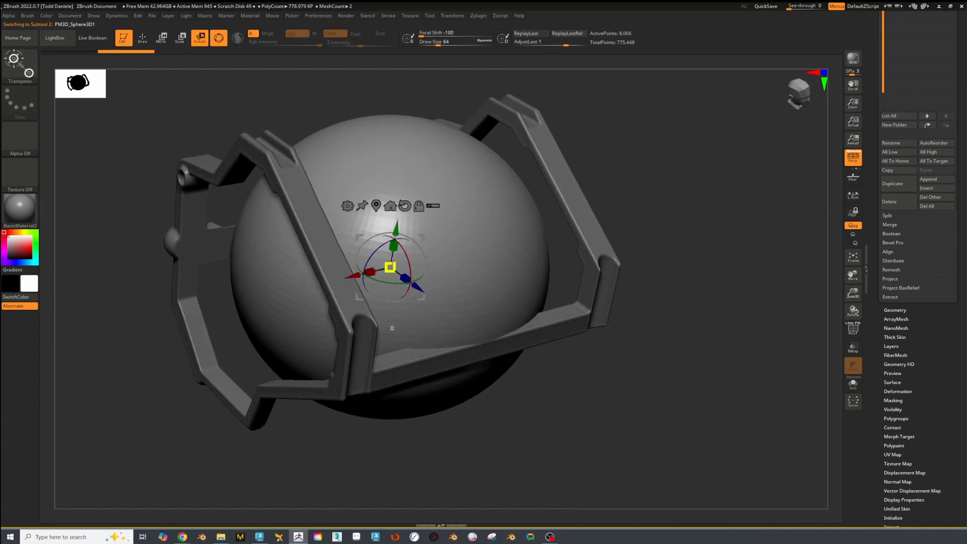
{"action": "left_click_drag", "start_coordinate": [546, 428], "coordinate": [574, 323]}
{"action": "left_click_drag", "start_coordinate": [434, 263], "coordinate": [383, 273]}
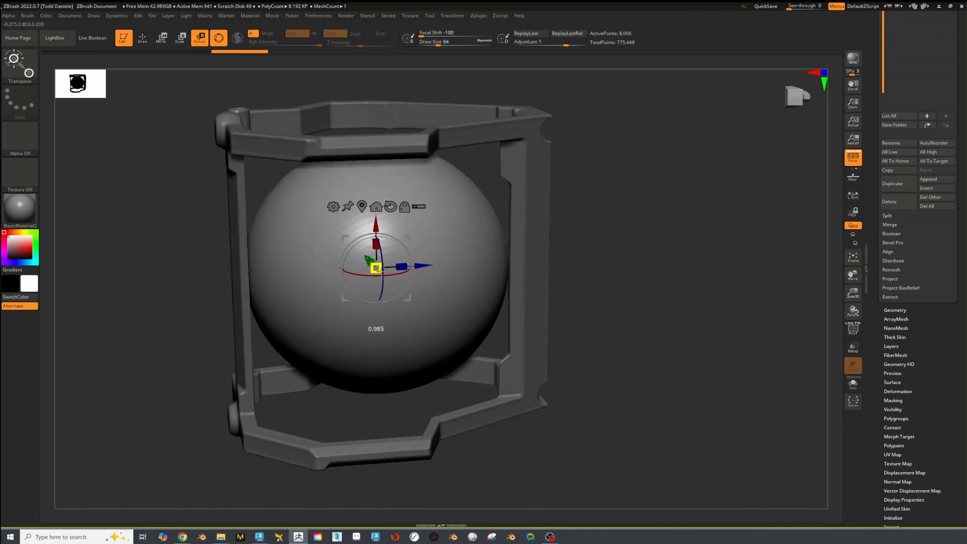
{"action": "left_click_drag", "start_coordinate": [630, 273], "coordinate": [708, 302]}
ZRemesh the sphere with Adapt off and the polygon count set to Same, using the polyframe display to check its topology
{"action": "key", "text": "shift+f"}
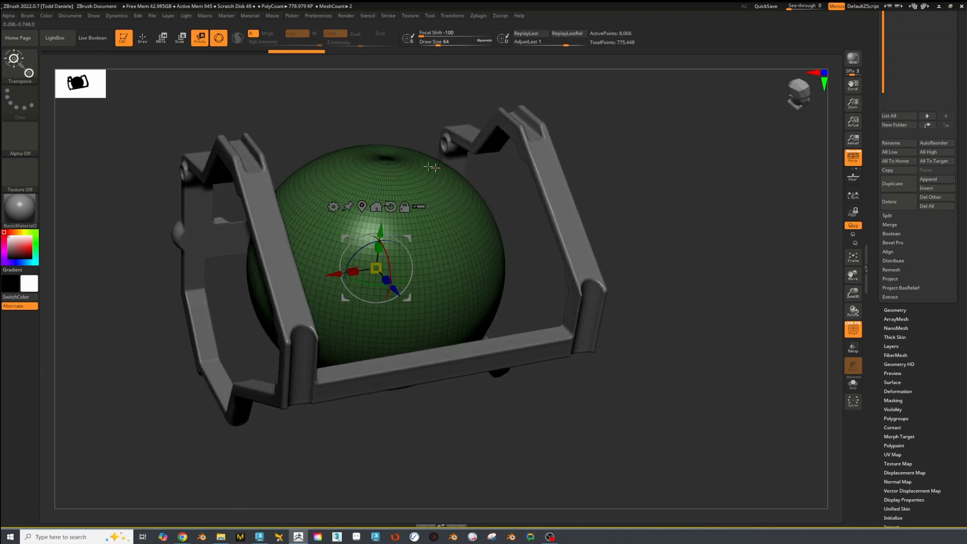
{"action": "mouse_move", "coordinate": [723, 346]}
{"action": "left_mouse_down"}
{"action": "mouse_move", "coordinate": [726, 255]}
{"action": "mouse_move", "coordinate": [734, 335]}
{"action": "left_mouse_up"}
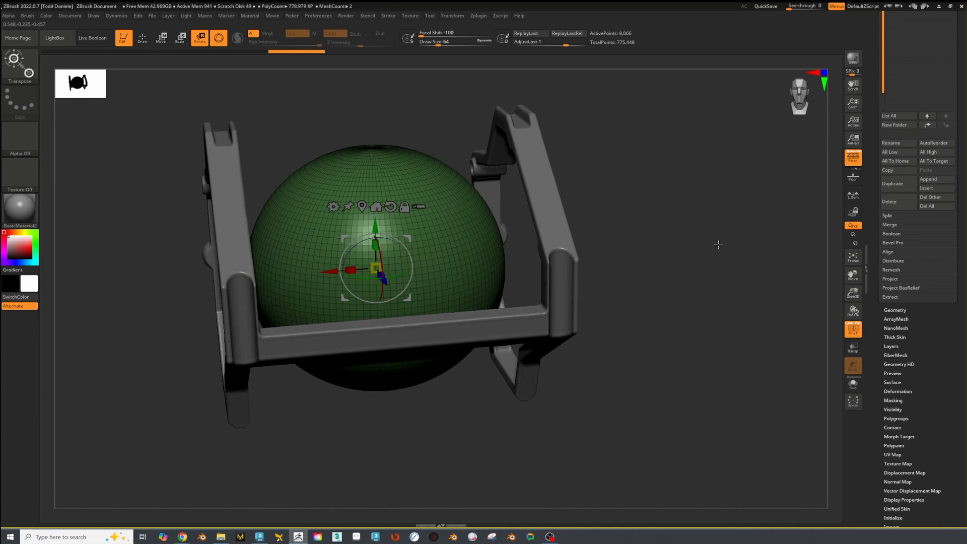
{"action": "left_click_drag", "start_coordinate": [883, 96], "coordinate": [884, 143]}
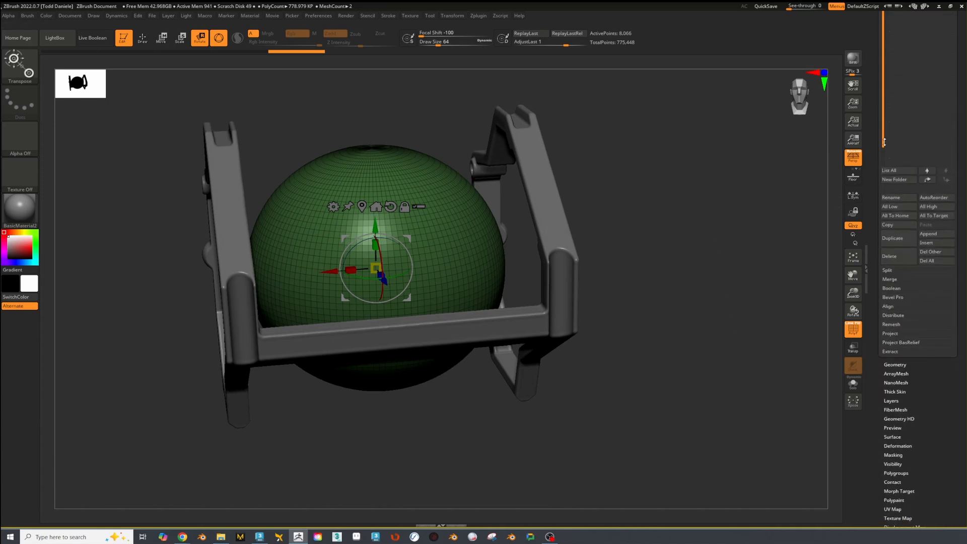
{"action": "left_click", "coordinate": [896, 364]}
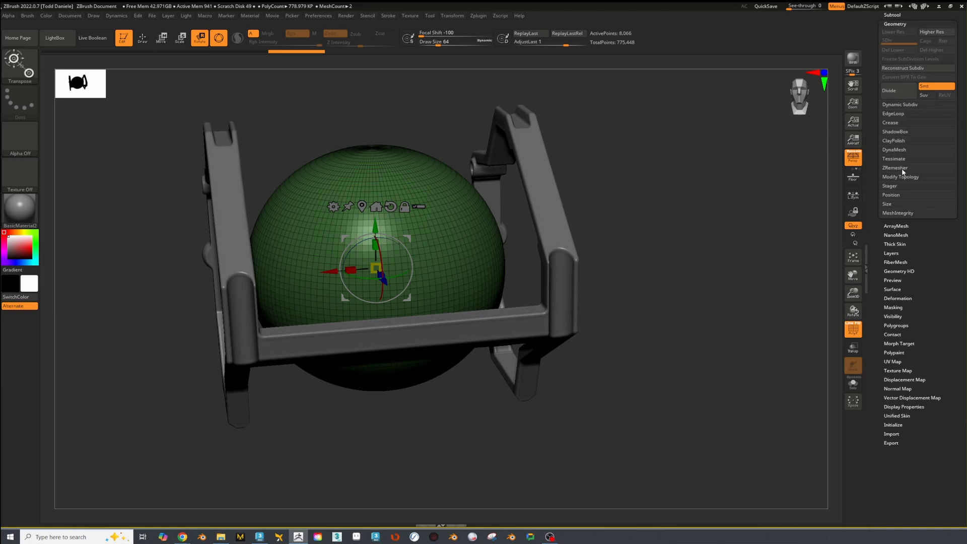
{"action": "left_click", "coordinate": [895, 168]}
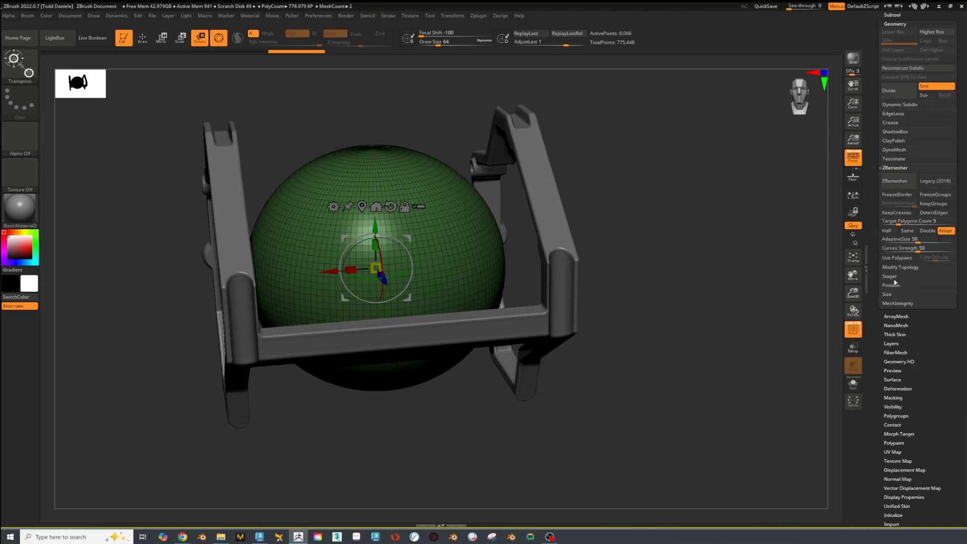
{"action": "left_click", "coordinate": [945, 231]}
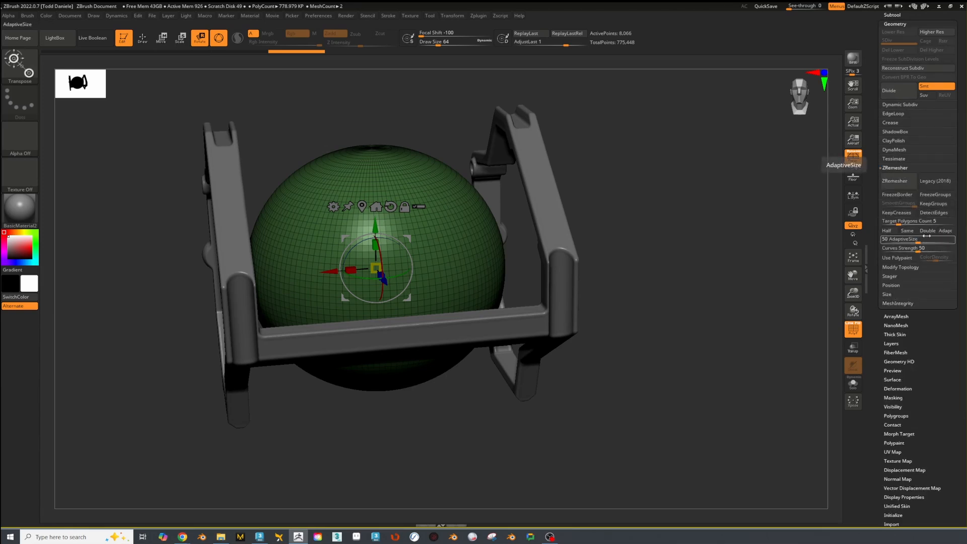
{"action": "left_click", "coordinate": [936, 220]}
{"action": "left_click", "coordinate": [937, 243]}
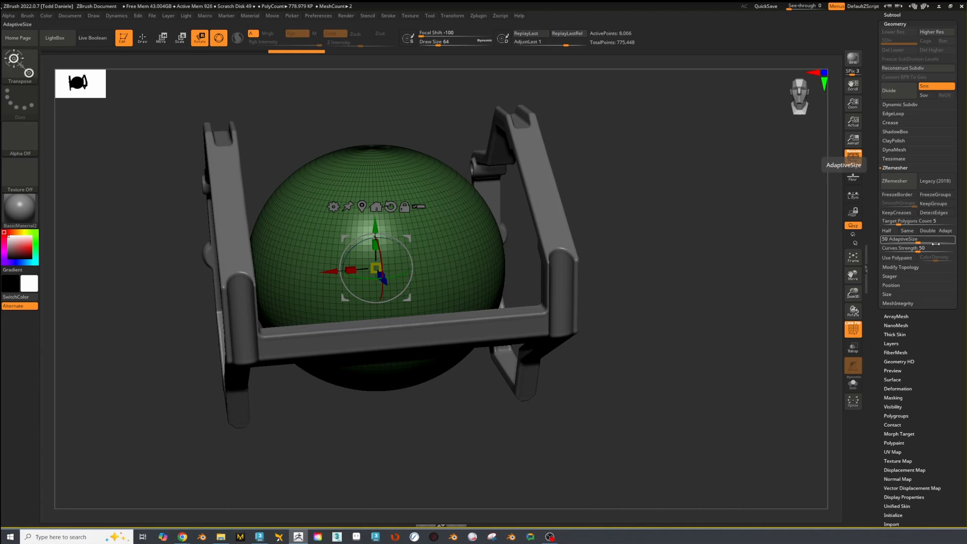
{"action": "left_click", "coordinate": [908, 231]}
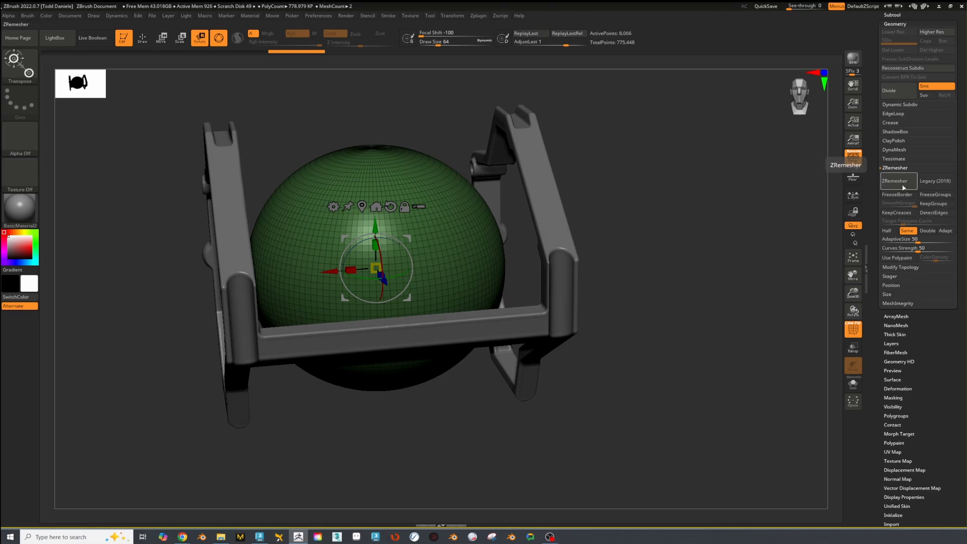
{"action": "left_click", "coordinate": [902, 186]}
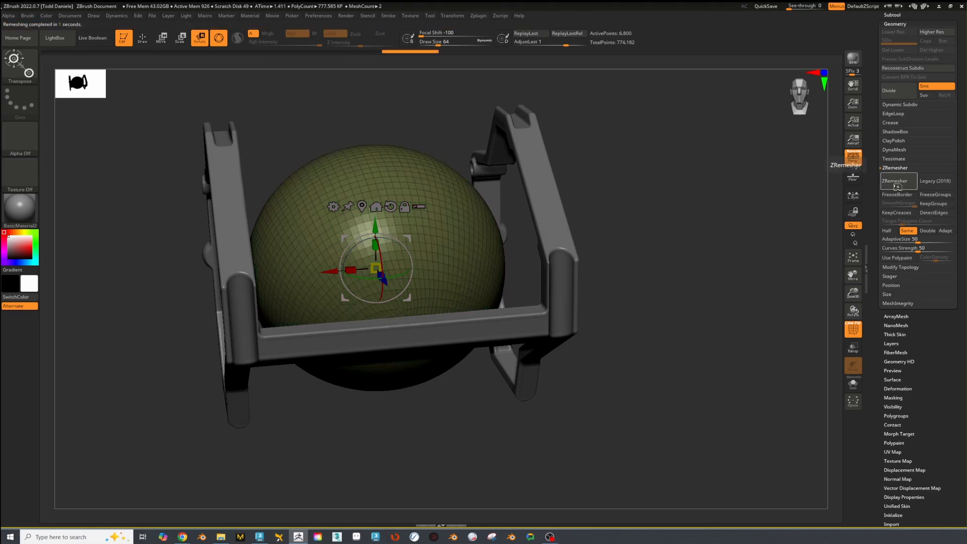
{"action": "left_click_drag", "start_coordinate": [726, 323], "coordinate": [734, 233]}
{"action": "key", "text": "shift+f"}
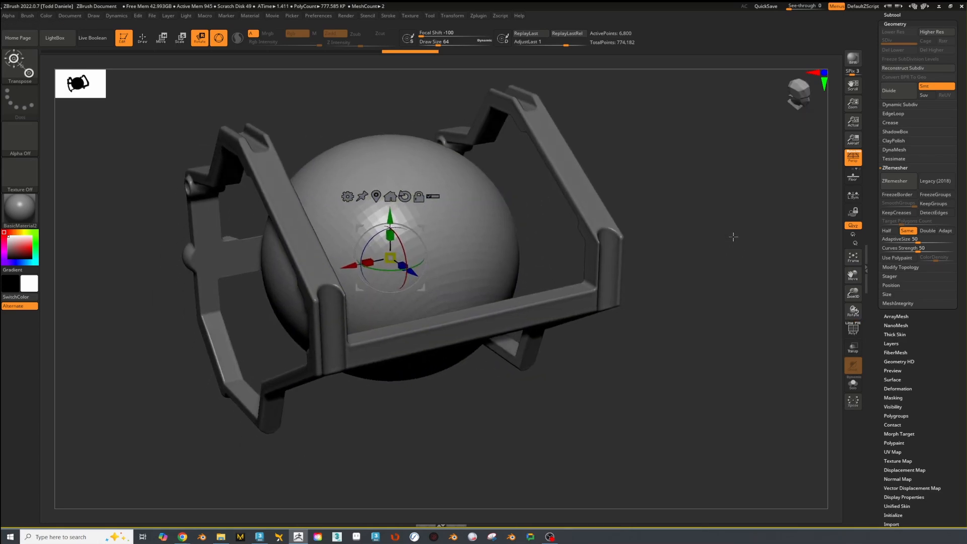
Dock the Dynamics palette beside the canvas so its simulation settings stay accessible
{"action": "scroll", "coordinate": [869, 111], "scroll_direction": "up", "scroll_amount": 5}
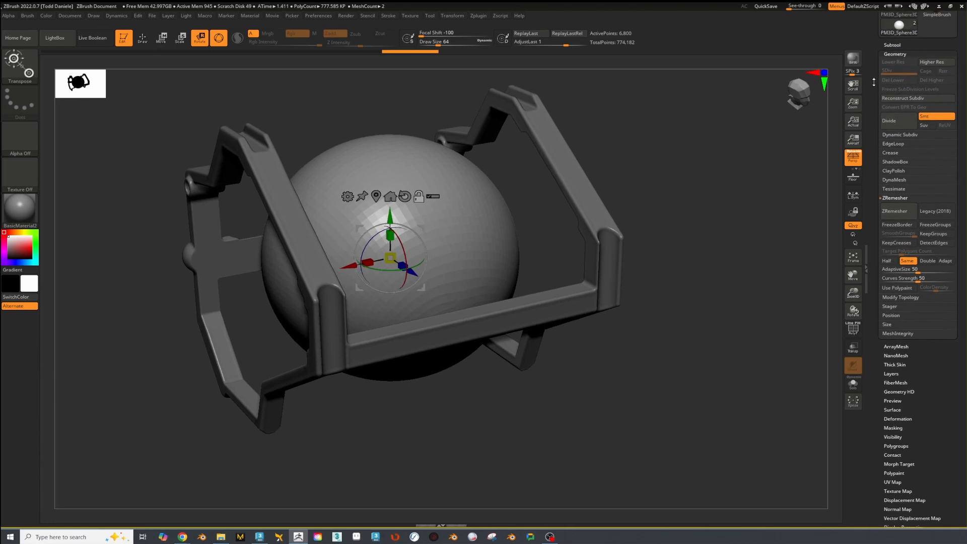
{"action": "scroll", "coordinate": [869, 110], "scroll_direction": "up", "scroll_amount": 1}
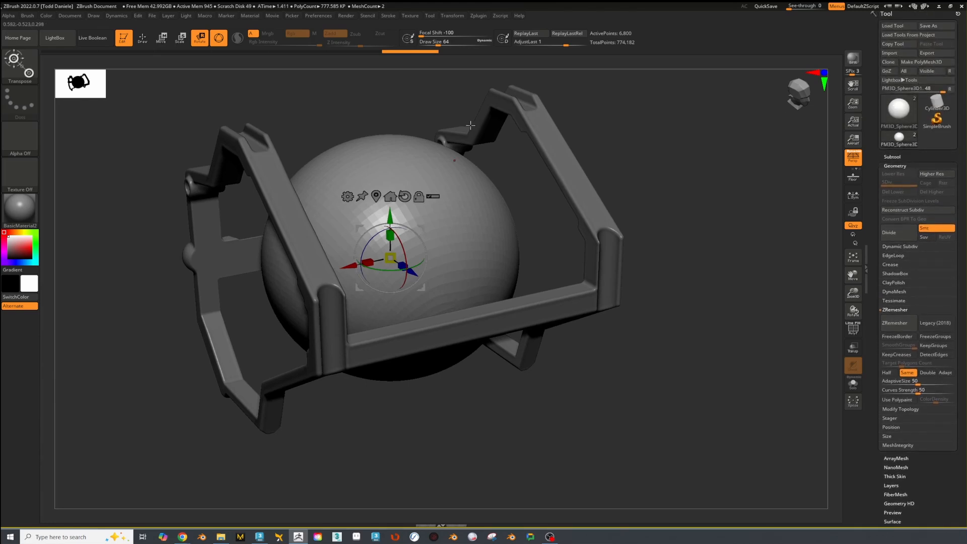
{"action": "left_click", "coordinate": [120, 17]}
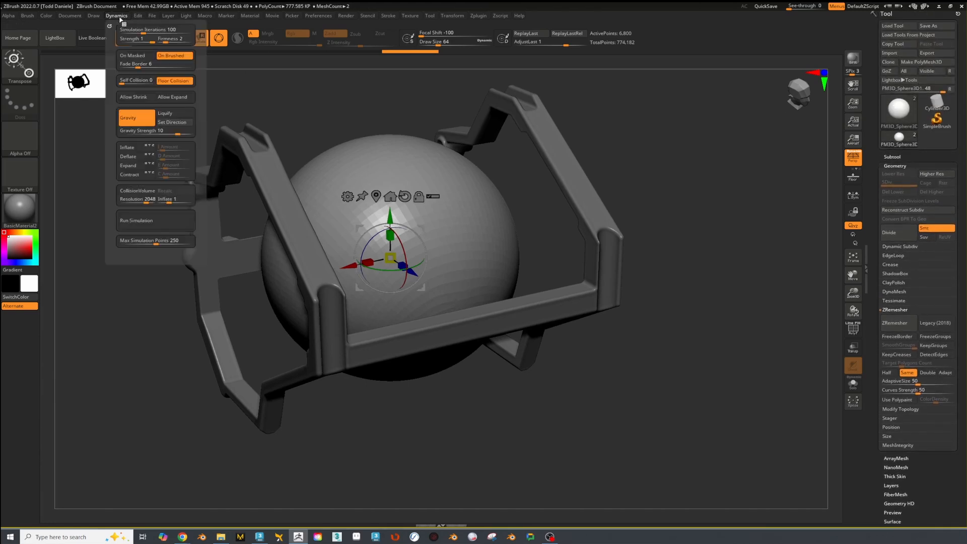
{"action": "left_click_drag", "start_coordinate": [109, 25], "coordinate": [12, 80]}
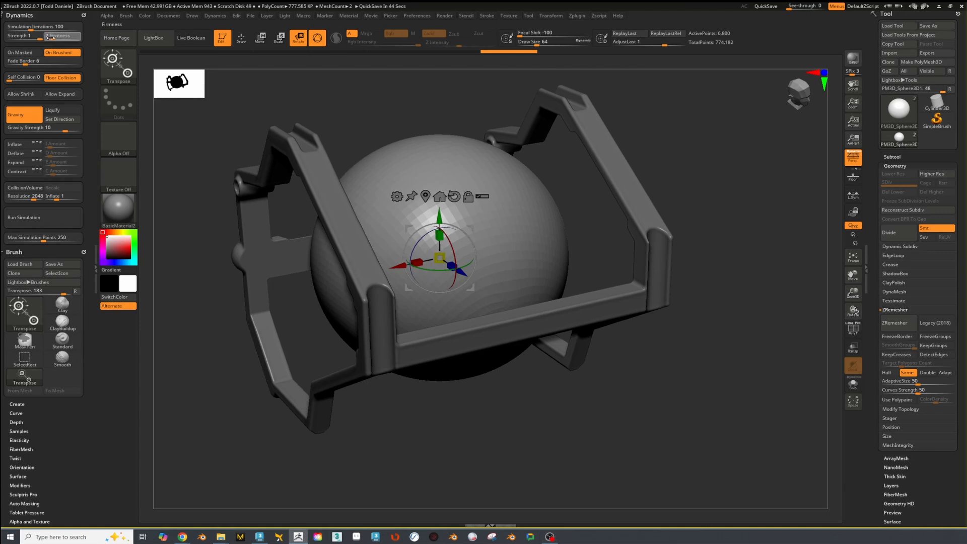
Set the simulation Firmness to 1, turn off On Brushed and Gravity, and enable Inflate
{"action": "left_click", "coordinate": [47, 37]}
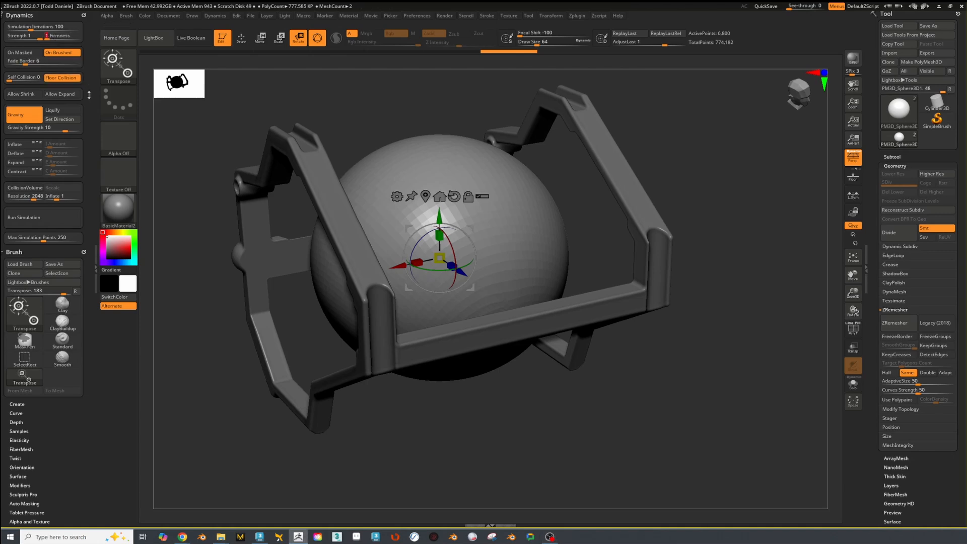
{"action": "left_click", "coordinate": [64, 54]}
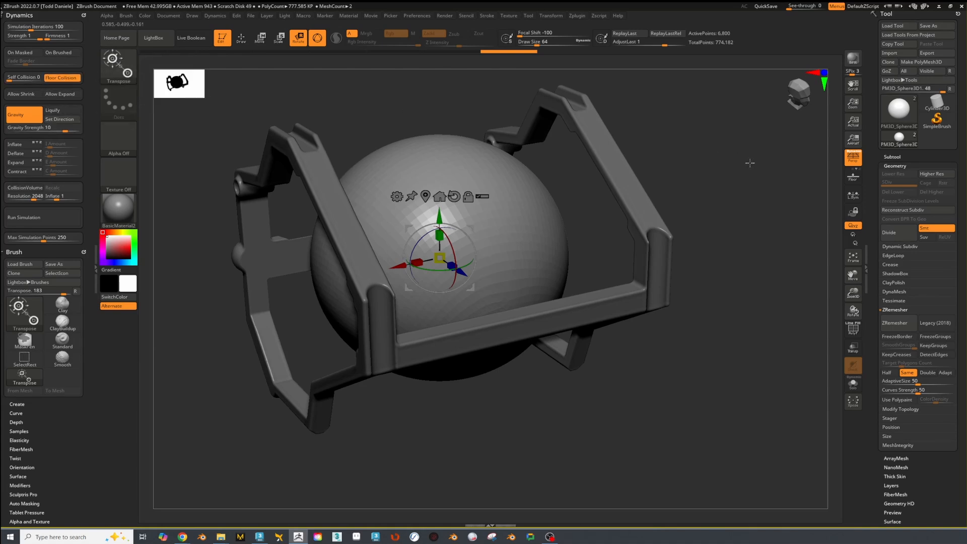
{"action": "left_click", "coordinate": [18, 116]}
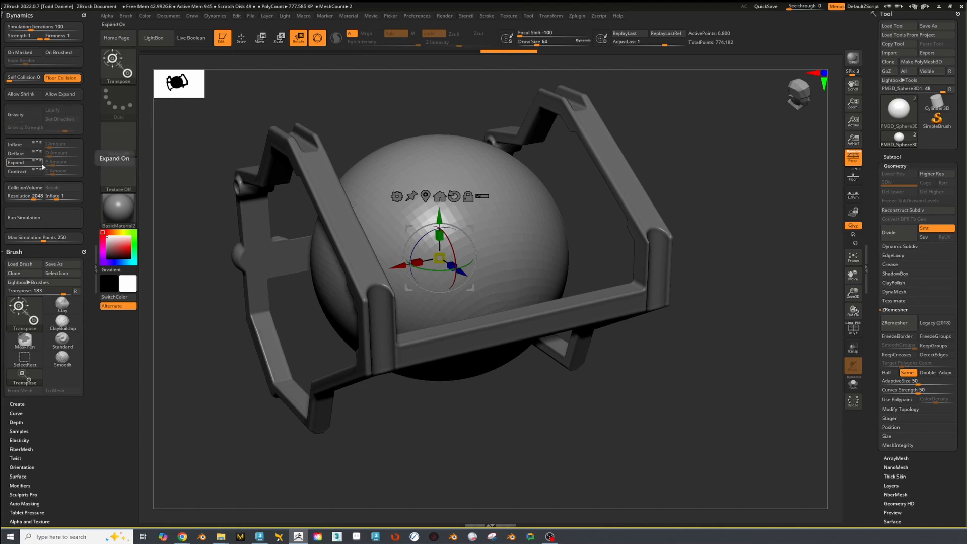
{"action": "left_click", "coordinate": [17, 146]}
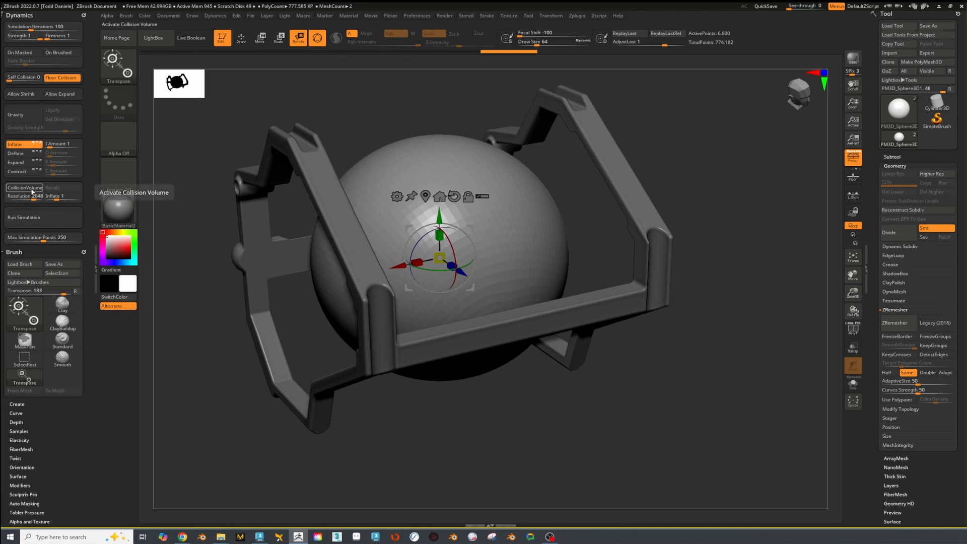
Activate the simulation's Collision Volume and recalculate it
{"action": "left_click", "coordinate": [29, 189]}
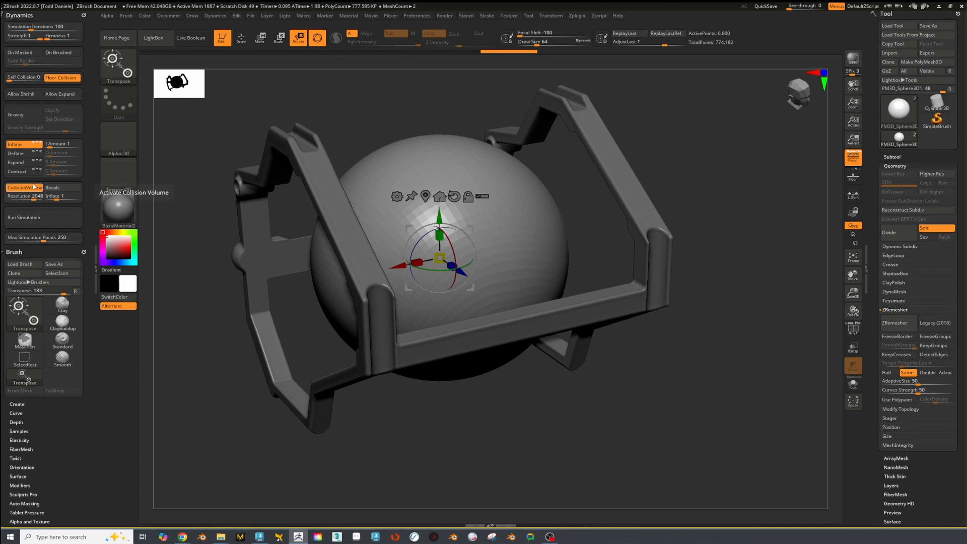
{"action": "left_click", "coordinate": [69, 190]}
{"action": "left_click", "coordinate": [70, 190]}
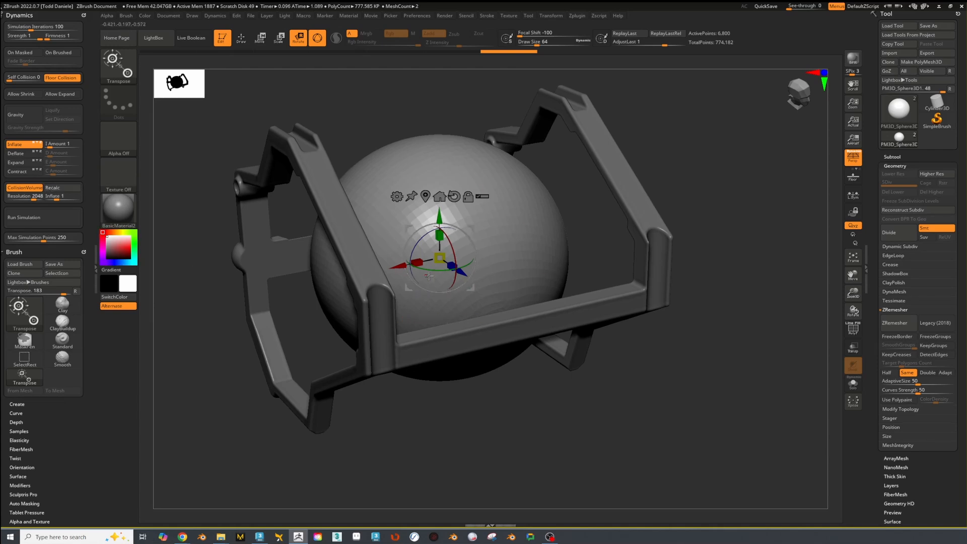
Run the inflate simulation on the sphere, stop it, and inspect the sphere's shape against the frame
{"action": "left_click", "coordinate": [53, 222]}
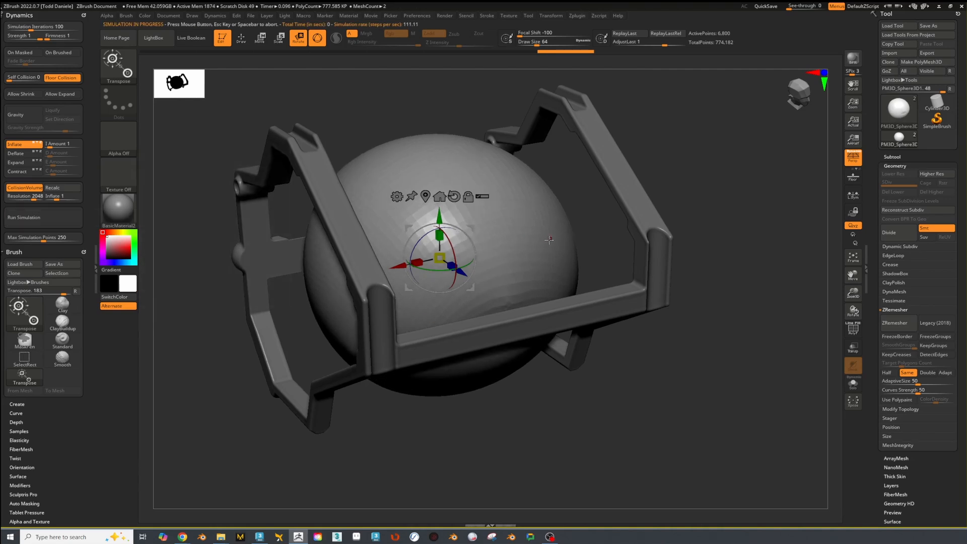
{"action": "right_click_drag", "start_coordinate": [568, 240], "coordinate": [576, 240]}
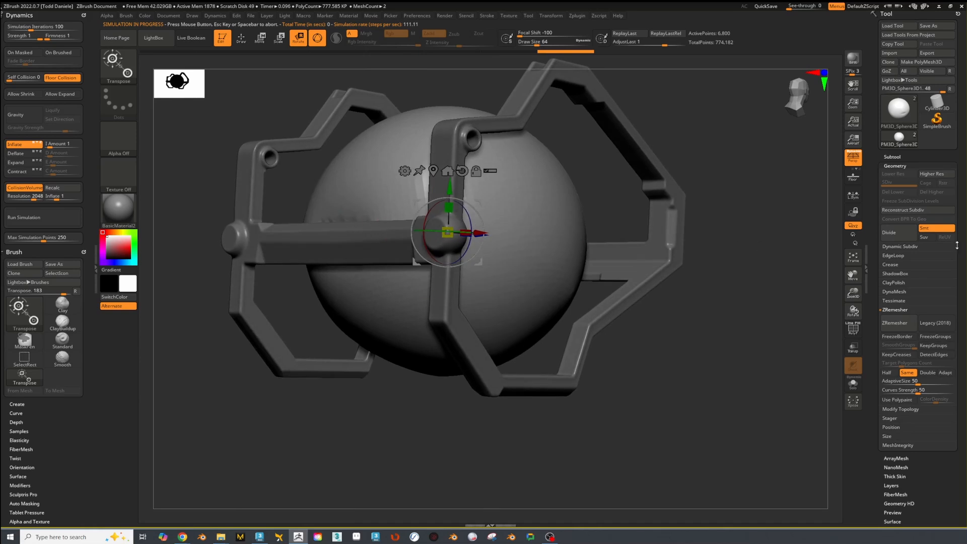
{"action": "right_click_drag", "start_coordinate": [687, 238], "coordinate": [645, 239]}
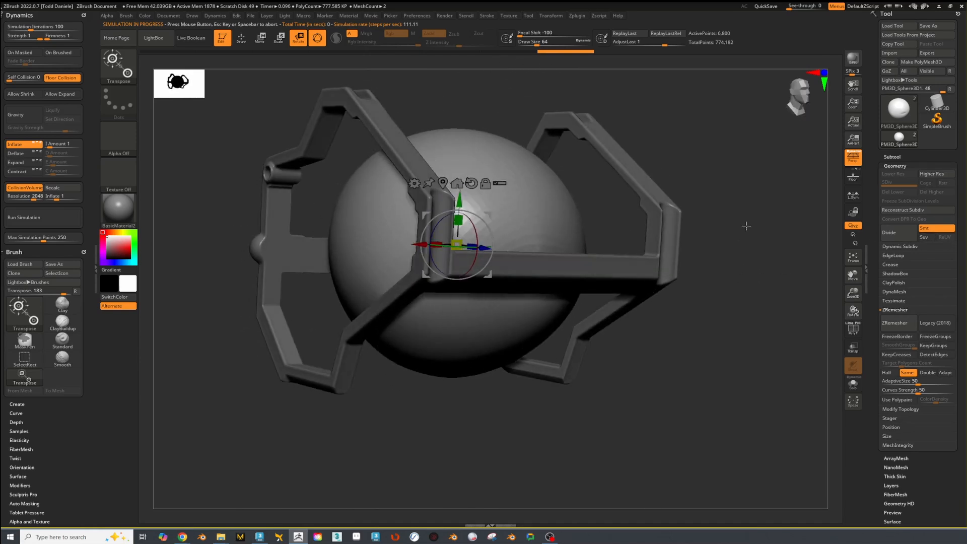
Turn on Dynamic Subdiv for the sphere and lower its SmoothSubdiv level
{"action": "left_click", "coordinate": [902, 246]}
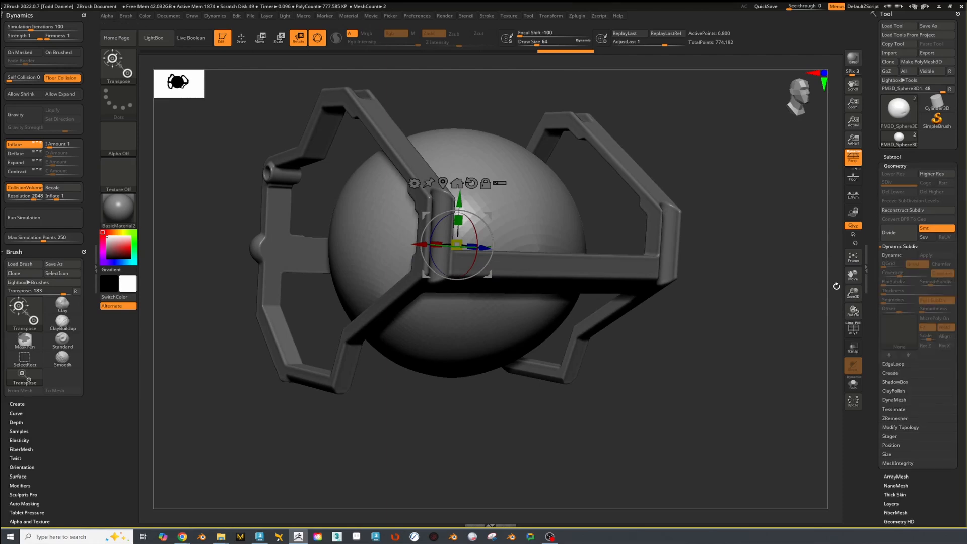
{"action": "mouse_move", "coordinate": [837, 286]}
{"action": "right_mouse_down"}
{"action": "mouse_move", "coordinate": [771, 276]}
{"action": "mouse_move", "coordinate": [831, 280]}
{"action": "right_mouse_up"}
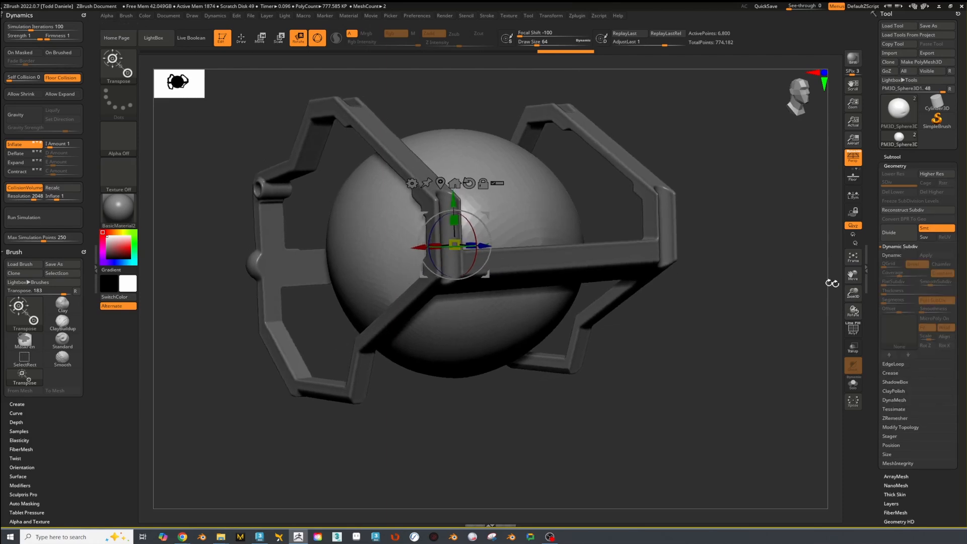
{"action": "left_click", "coordinate": [900, 256]}
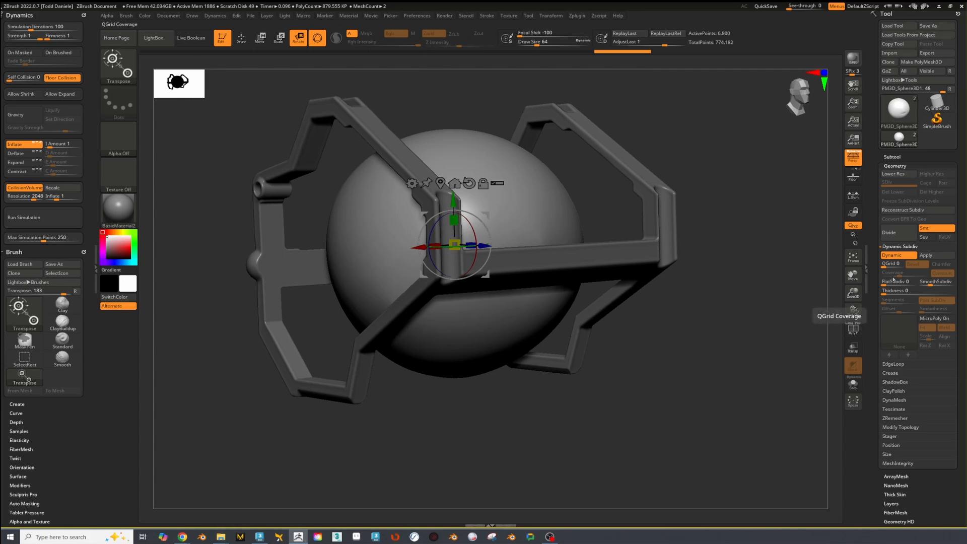
{"action": "left_click", "coordinate": [932, 285]}
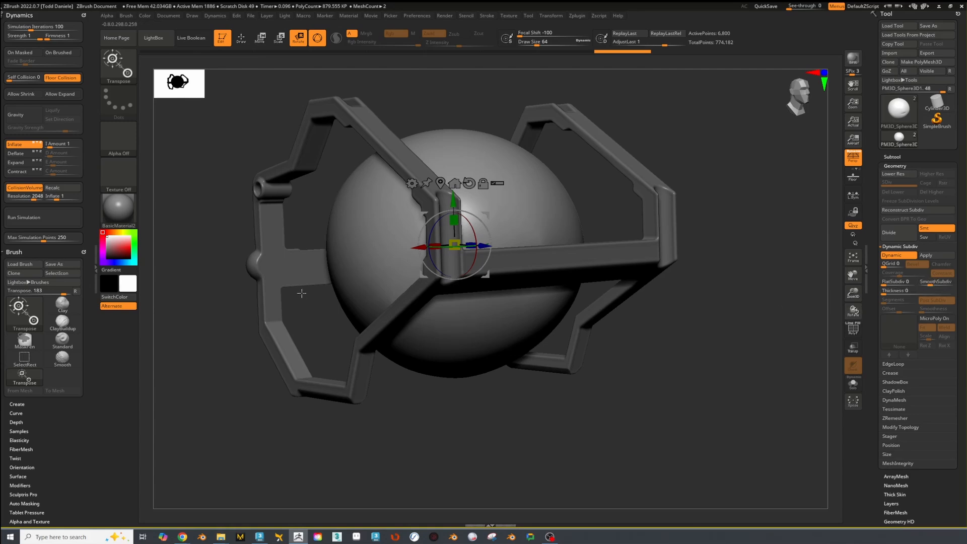
{"action": "left_click_drag", "start_coordinate": [202, 306], "coordinate": [265, 284]}
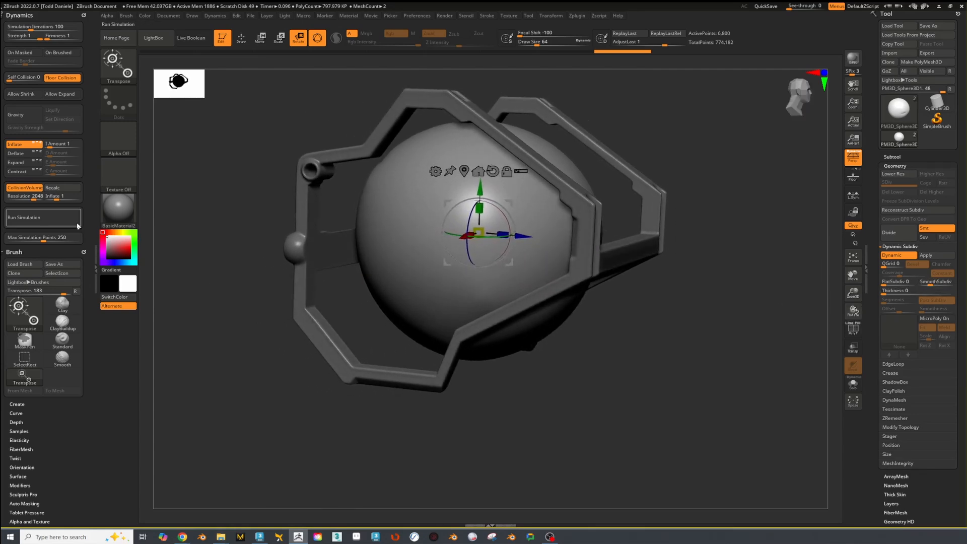
Test the inflate simulation on the sphere and raise its Inflate Amount to about 6.58
{"action": "left_click", "coordinate": [55, 220]}
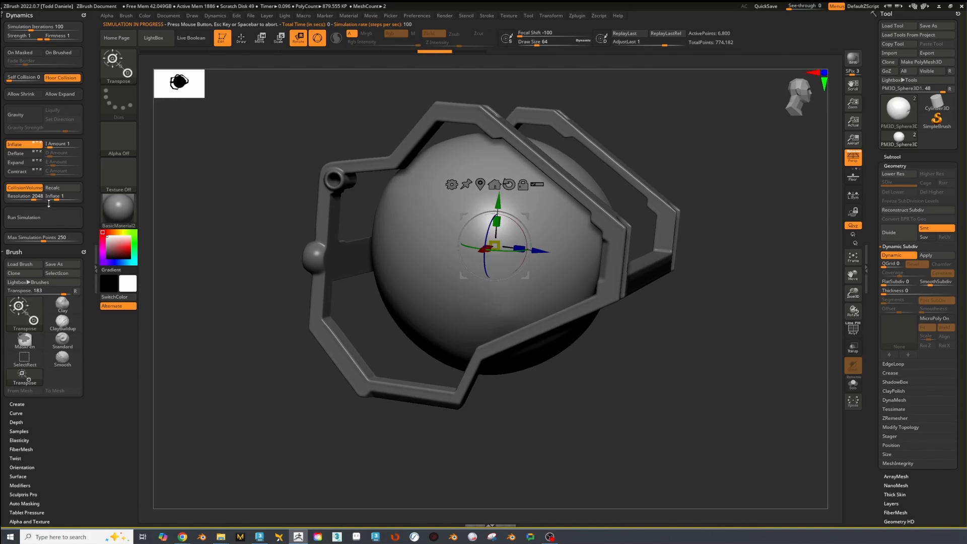
{"action": "left_click", "coordinate": [50, 146]}
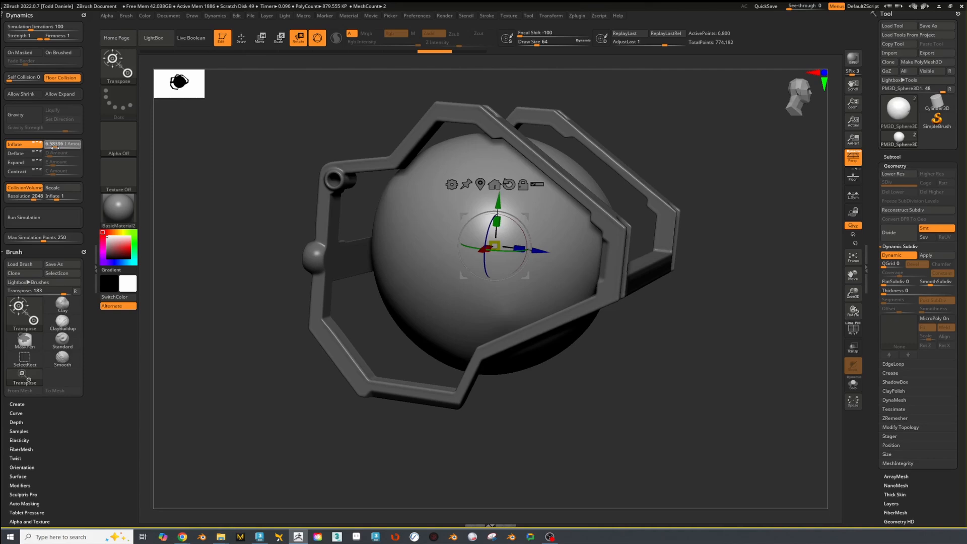
{"action": "left_click", "coordinate": [55, 148]}
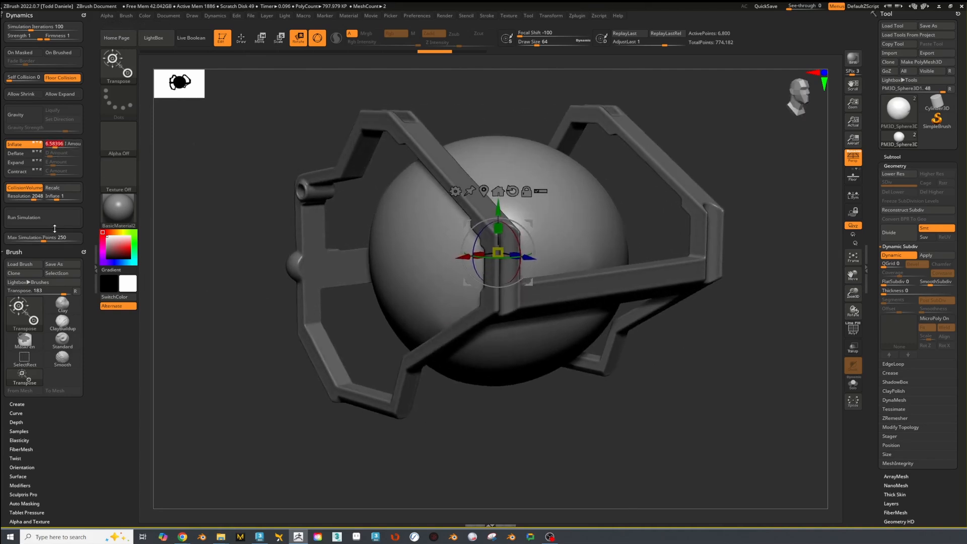
Recalculate the collision volume and run the inflate simulation twice to bulge the sphere against the frame
{"action": "left_click", "coordinate": [57, 188]}
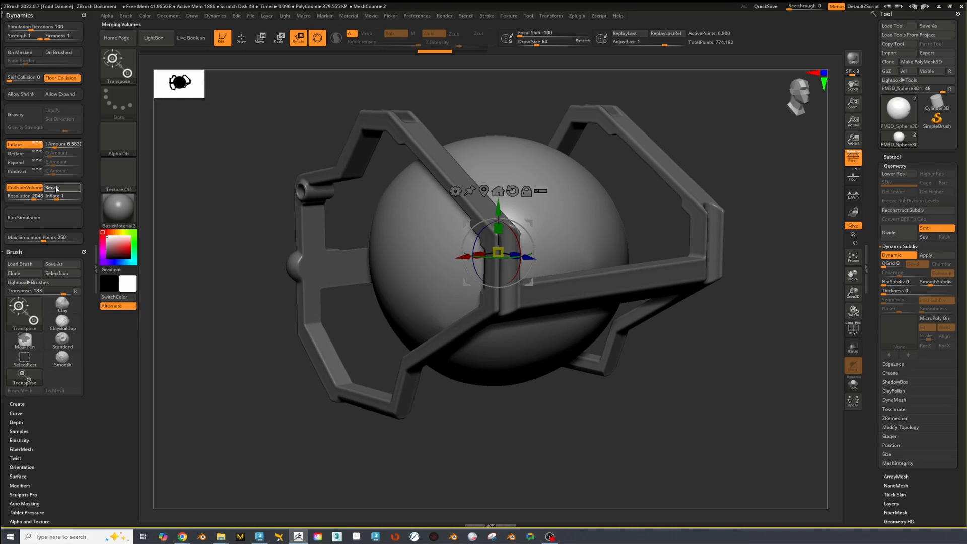
{"action": "left_click", "coordinate": [57, 219]}
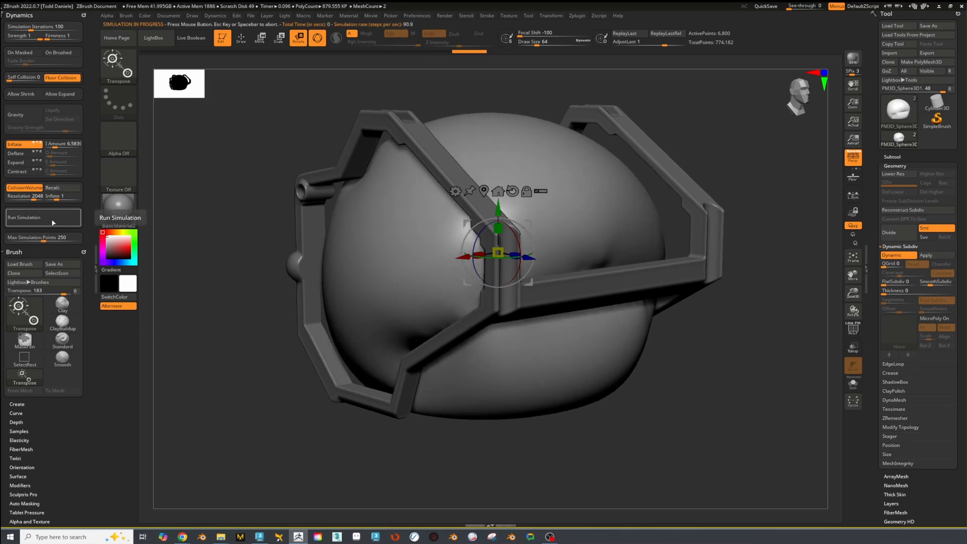
{"action": "left_click_drag", "start_coordinate": [290, 272], "coordinate": [524, 297]}
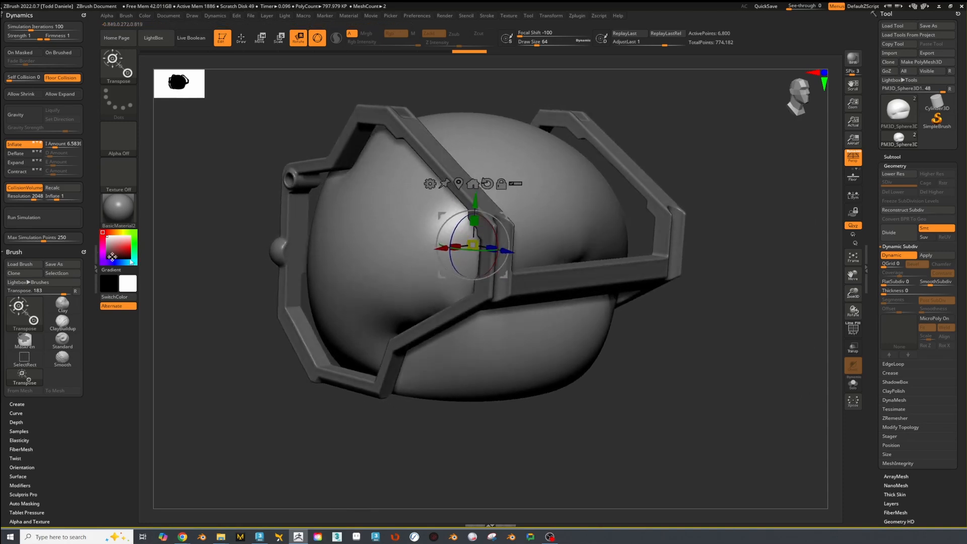
{"action": "left_click", "coordinate": [41, 225]}
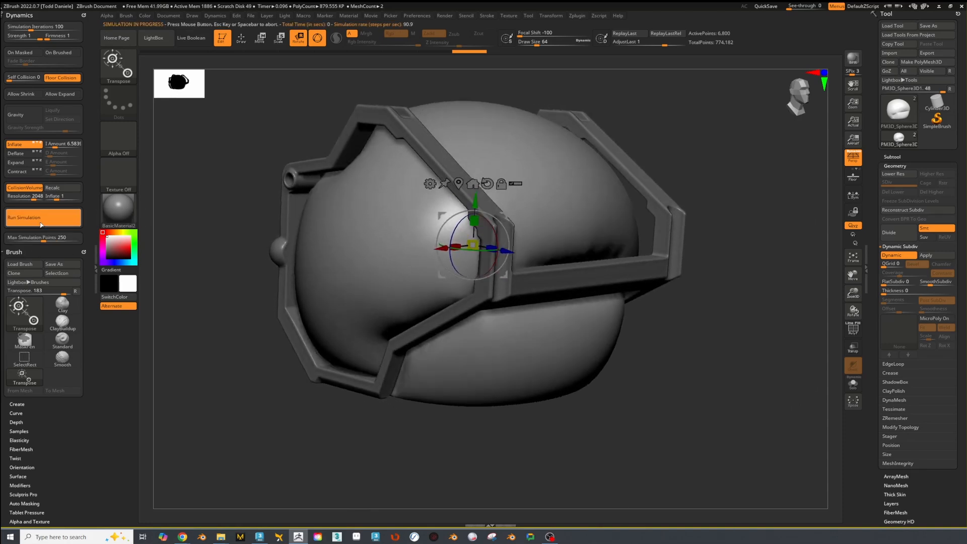
{"action": "left_click_drag", "start_coordinate": [776, 282], "coordinate": [720, 286]}
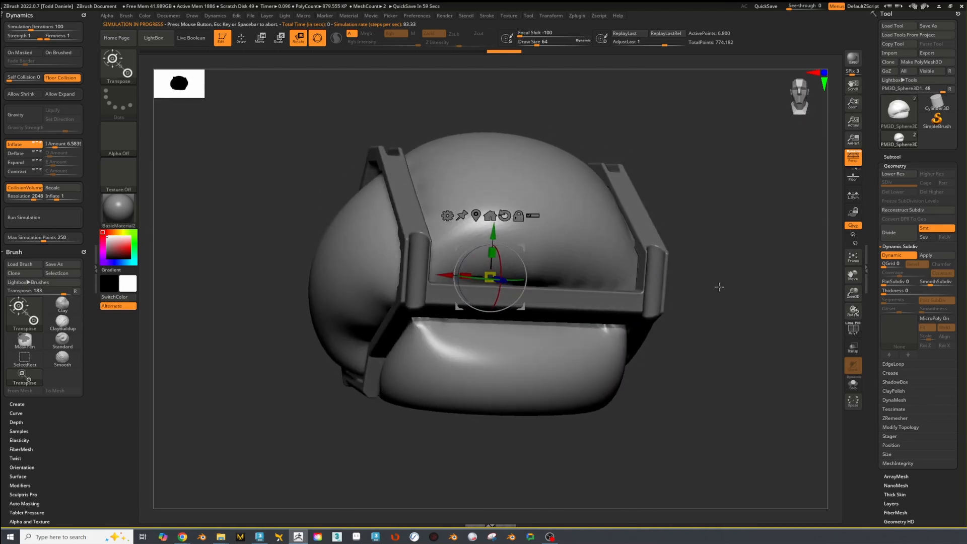
{"action": "left_click_drag", "start_coordinate": [734, 277], "coordinate": [733, 277]}
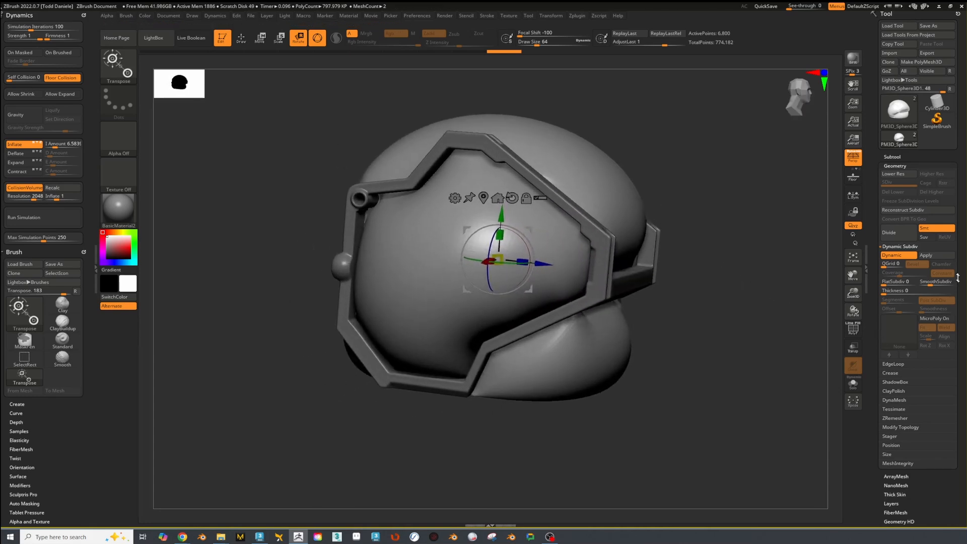
Apply the sphere's Dynamic Subdiv as real subdivision levels and divide the mesh once more to SDiv 4
{"action": "left_click", "coordinate": [897, 255]}
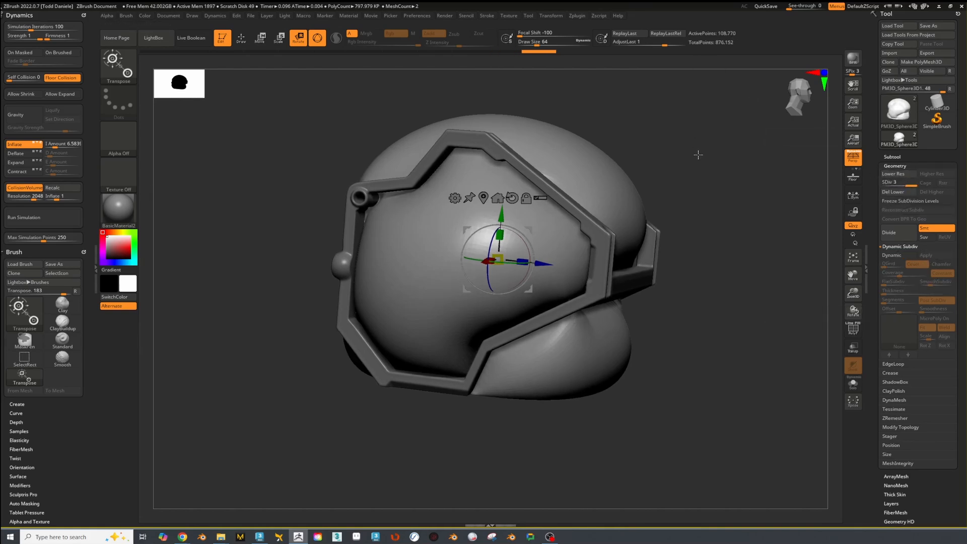
{"action": "left_click_drag", "start_coordinate": [699, 153], "coordinate": [686, 167]}
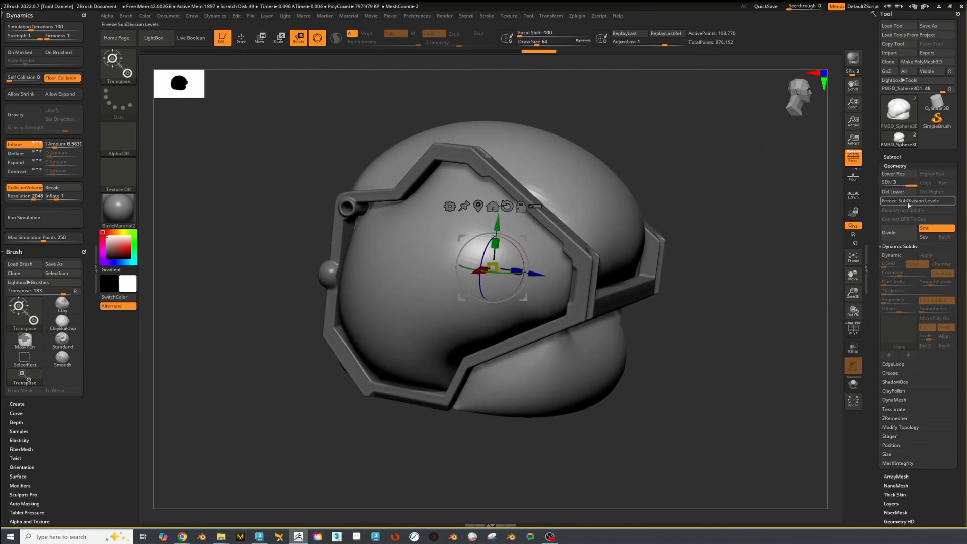
{"action": "left_click", "coordinate": [900, 233]}
{"action": "left_click_drag", "start_coordinate": [746, 464], "coordinate": [565, 469]}
Switch to Draw mode and raise Max Simulation Points to 468 for the divided sphere
{"action": "left_click", "coordinate": [57, 192]}
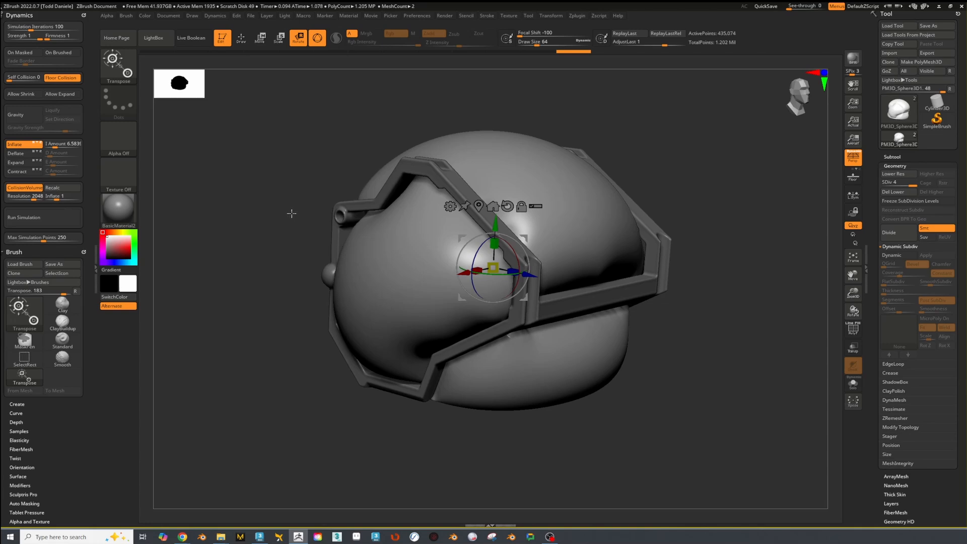
{"action": "key", "text": "q"}
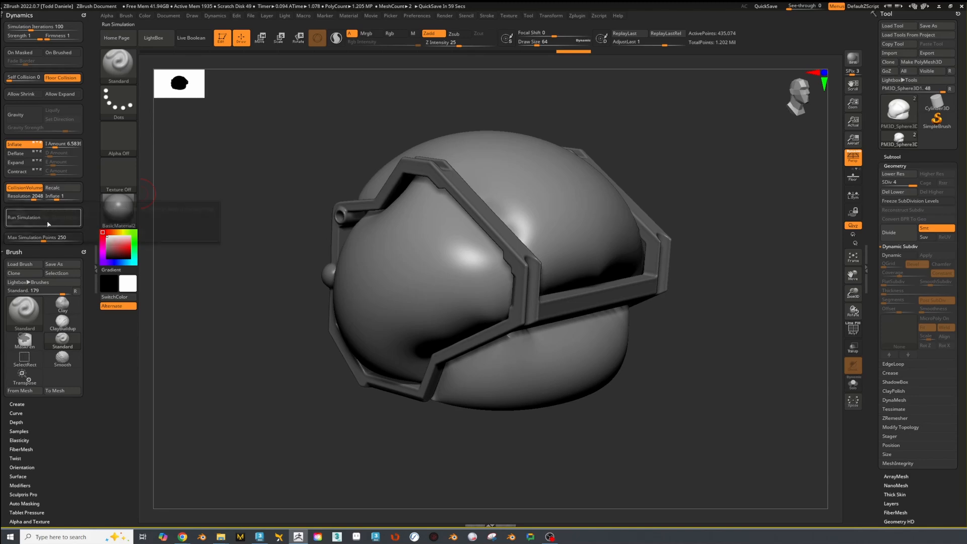
{"action": "left_click", "coordinate": [47, 221]}
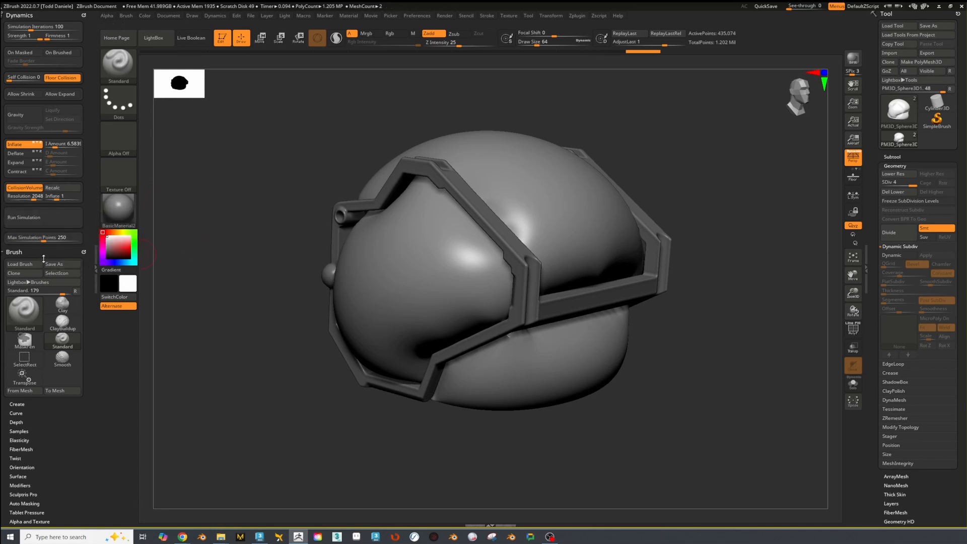
{"action": "left_click", "coordinate": [40, 239]}
{"action": "left_click", "coordinate": [44, 240]}
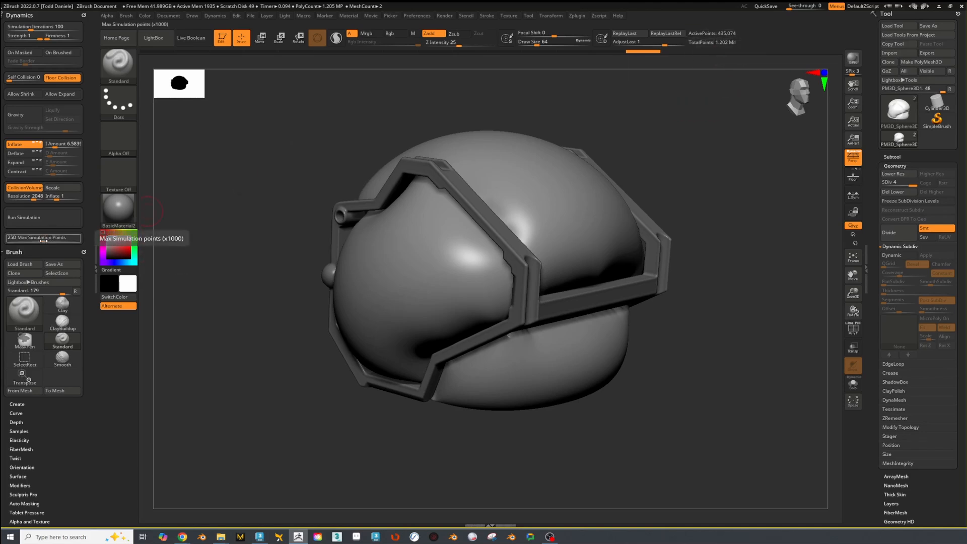
{"action": "left_click_drag", "start_coordinate": [45, 241], "coordinate": [46, 241]}
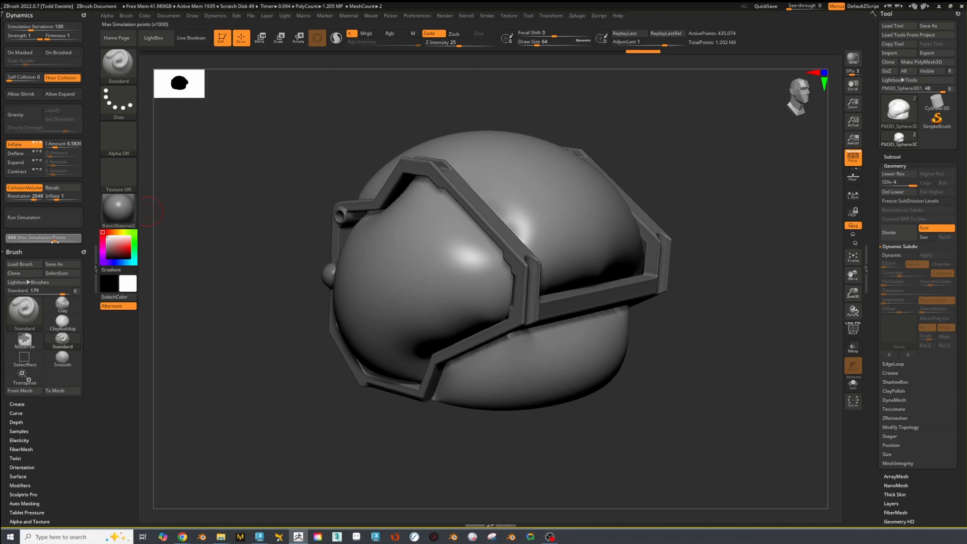
{"action": "left_click_drag", "start_coordinate": [56, 242], "coordinate": [56, 241]}
Run the inflate simulation on the denser sphere, stop it, and inspect the surface where it meets the frame
{"action": "left_click", "coordinate": [46, 220]}
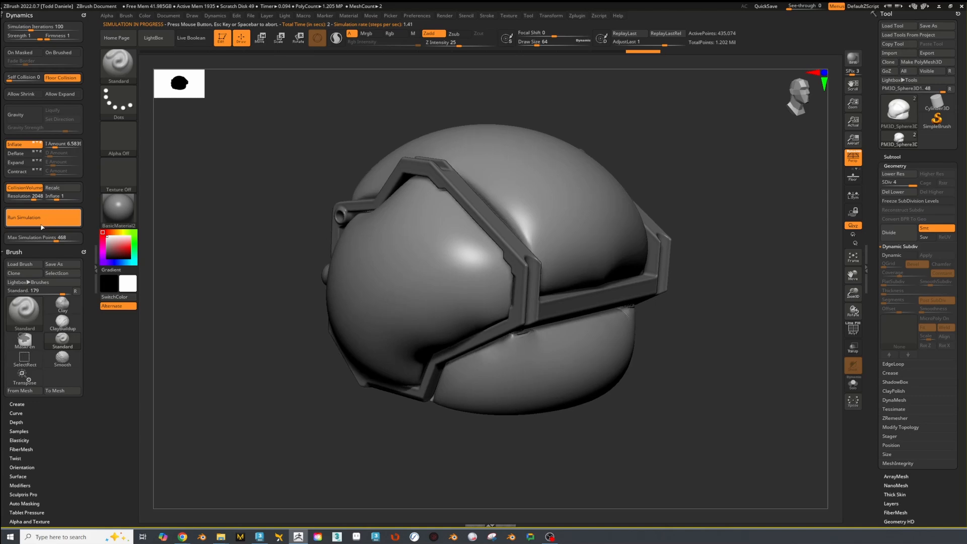
{"action": "left_click", "coordinate": [42, 227]}
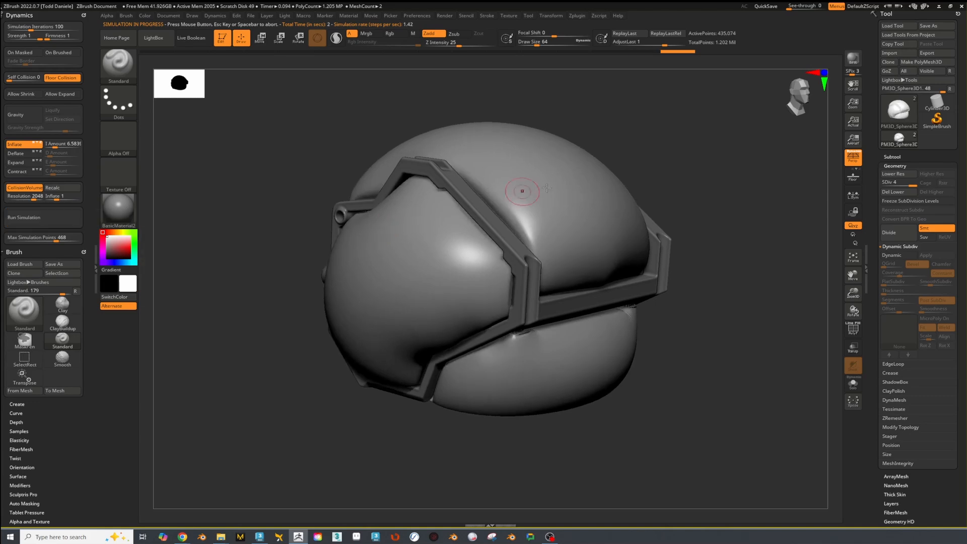
{"action": "left_click_drag", "start_coordinate": [709, 178], "coordinate": [736, 182]}
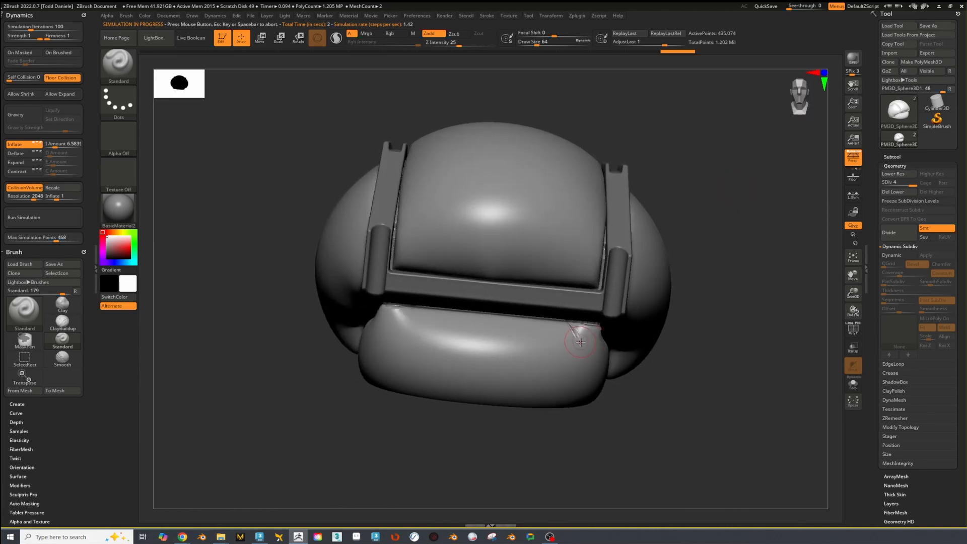
{"action": "left_click_drag", "start_coordinate": [715, 309], "coordinate": [790, 302]}
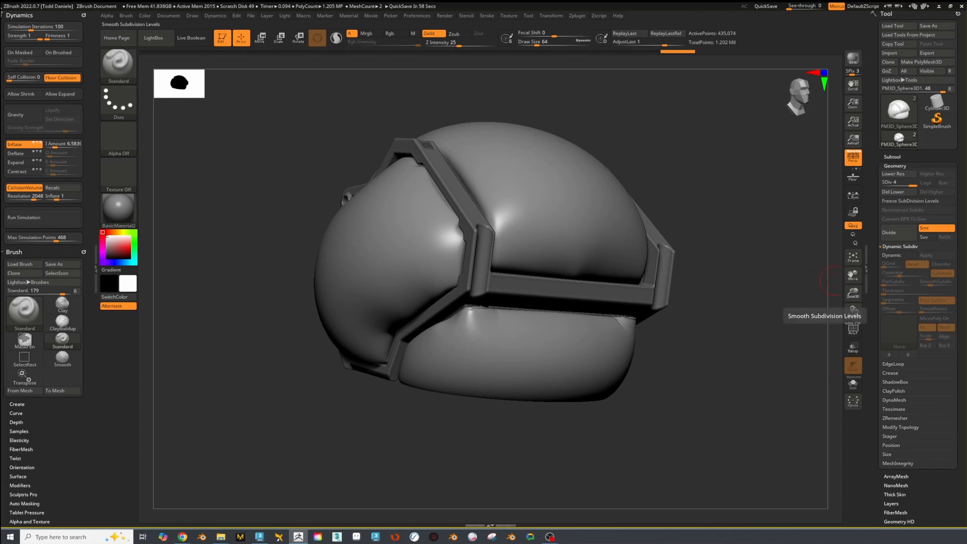
{"action": "left_click_drag", "start_coordinate": [834, 280], "coordinate": [834, 120]}
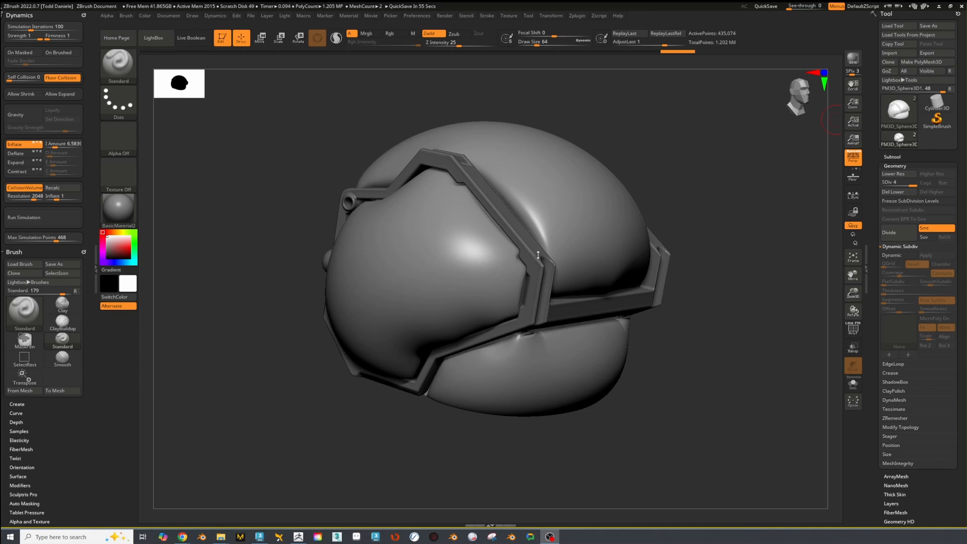
{"action": "left_click_drag", "start_coordinate": [720, 203], "coordinate": [672, 214]}
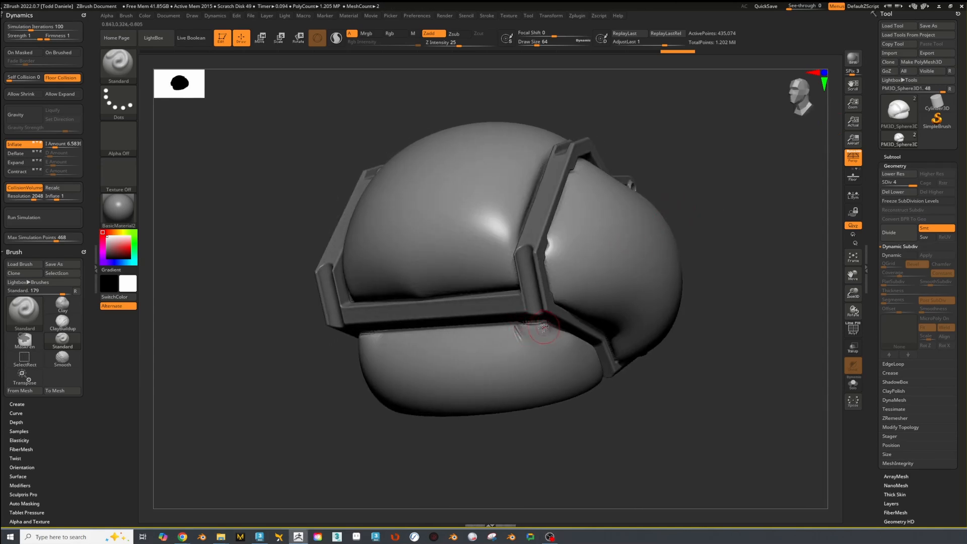
{"action": "left_click_drag", "start_coordinate": [720, 247], "coordinate": [231, 240]}
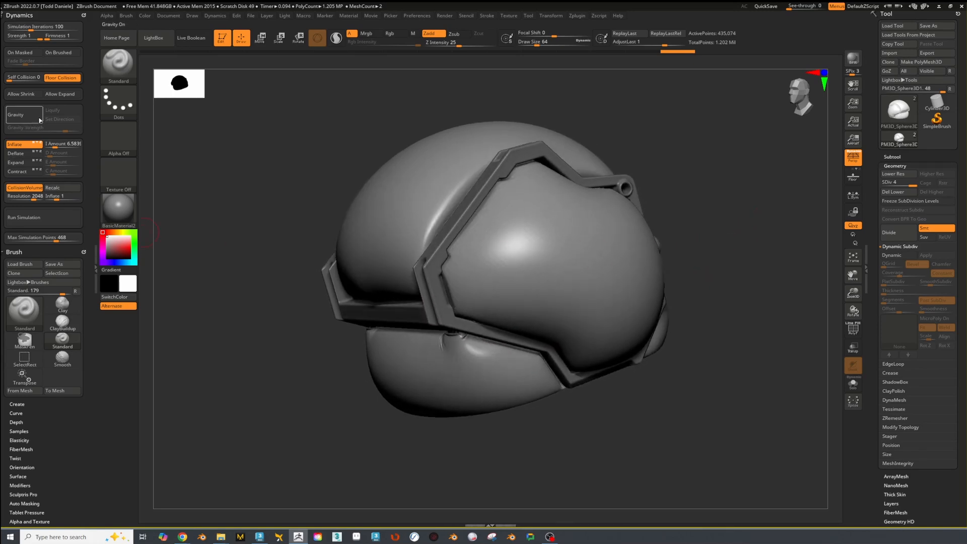
Choose the ClothNudge brush and turn on On Brushed for the simulation
{"action": "left_click", "coordinate": [118, 69]}
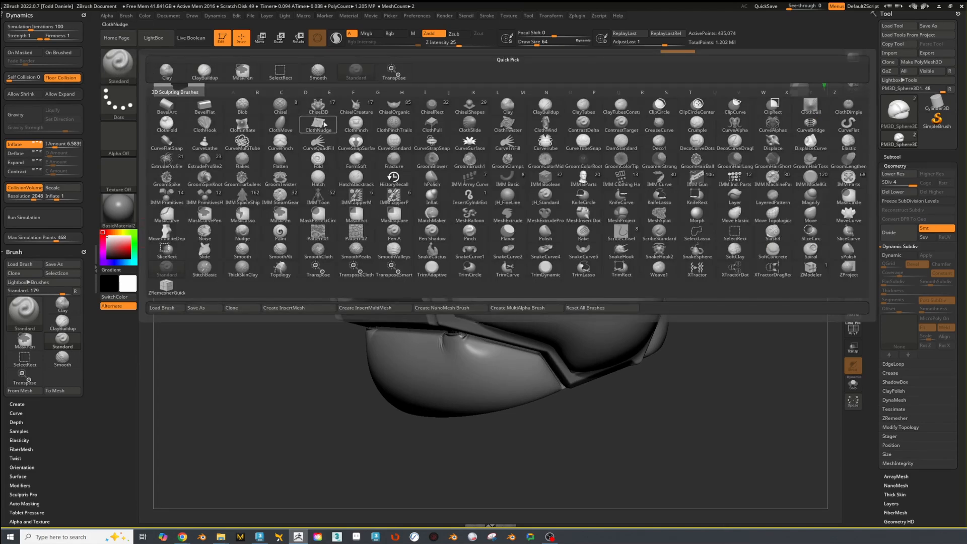
{"action": "left_click", "coordinate": [323, 125]}
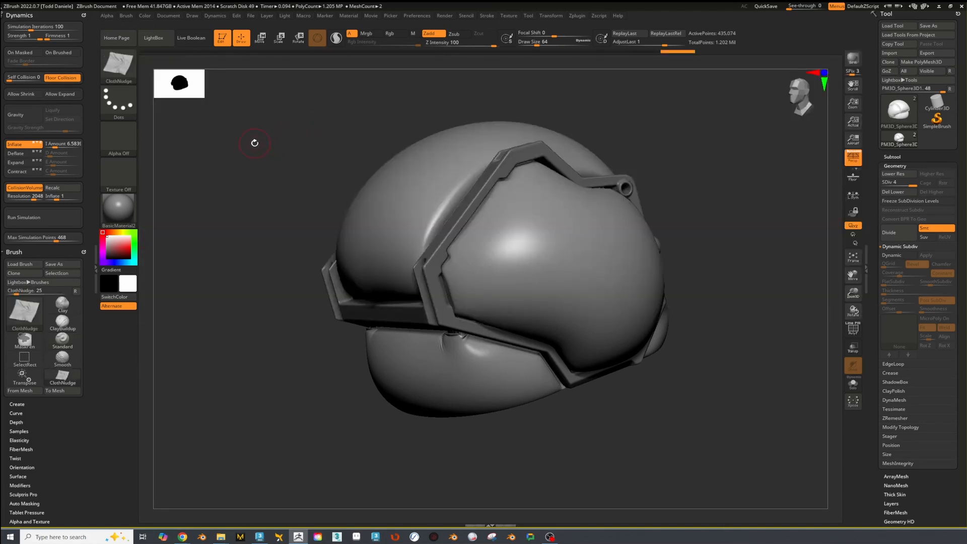
{"action": "left_click_drag", "start_coordinate": [241, 139], "coordinate": [270, 181]}
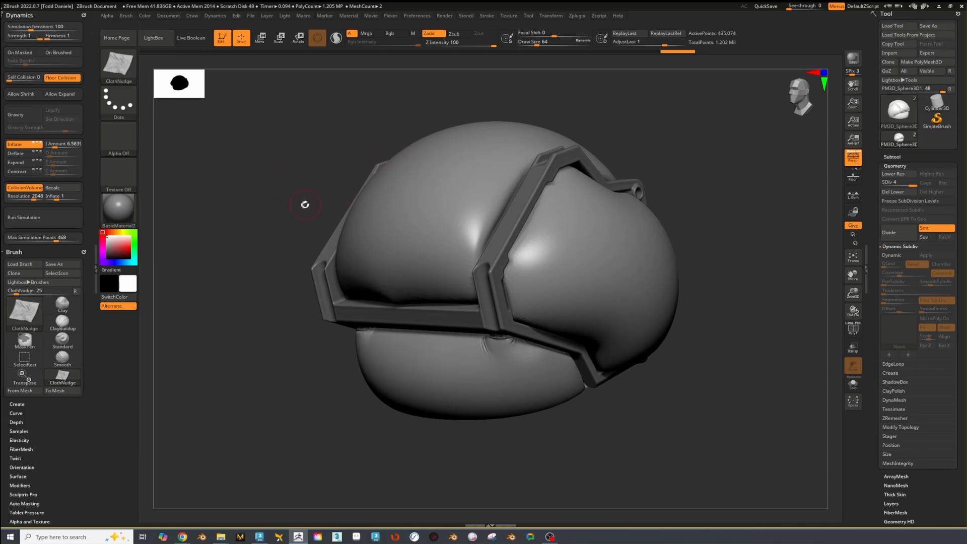
{"action": "left_click", "coordinate": [63, 53]}
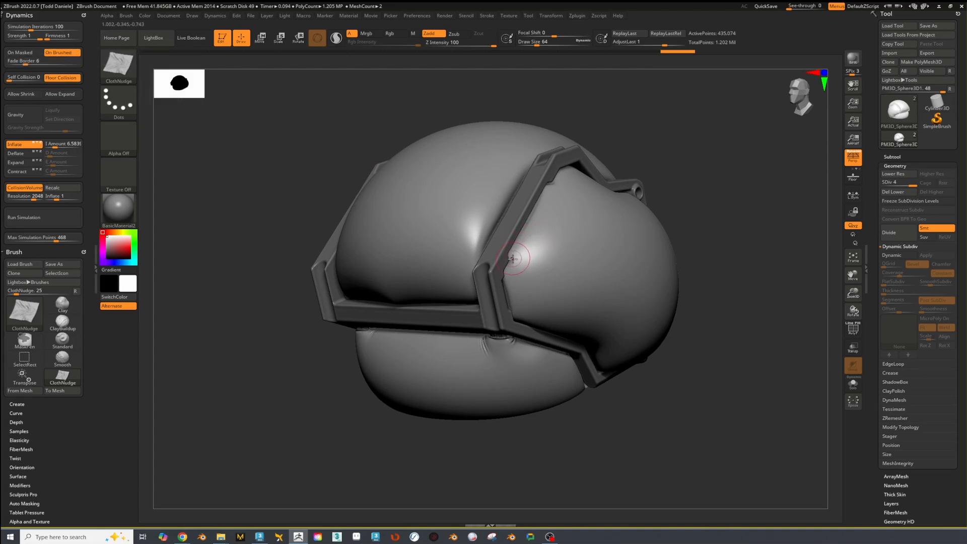
Enlarge the brush to Draw Size 224 and try a cloth nudge stroke on the side bulge beside the frame
{"action": "key", "text": "]"}
{"action": "key", "text": "]"}
{"action": "key", "text": "]"}
{"action": "key", "text": "]"}
{"action": "key", "text": "]"}
{"action": "key", "text": "]"}
{"action": "key", "text": "]"}
{"action": "key", "text": "]"}
{"action": "left_click_drag", "start_coordinate": [519, 249], "coordinate": [596, 258]}
{"action": "mouse_move", "coordinate": [713, 207]}
{"action": "left_mouse_down"}
{"action": "mouse_move", "coordinate": [748, 194]}
{"action": "mouse_move", "coordinate": [806, 199]}
{"action": "mouse_move", "coordinate": [728, 207]}
{"action": "left_mouse_up"}
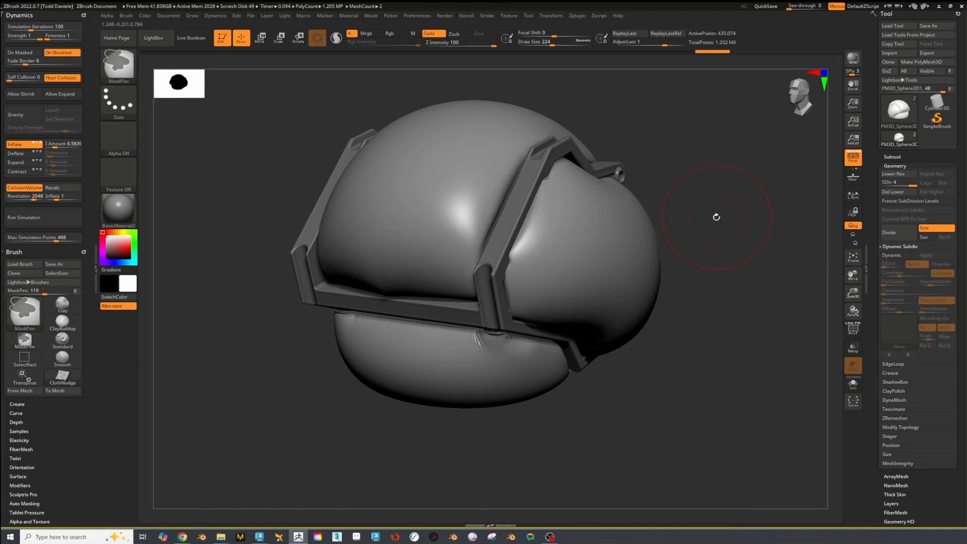
Turn off Inflate and nudge cloth wrinkles into the bulges beside the frame's front corner
{"action": "left_click", "coordinate": [17, 145]}
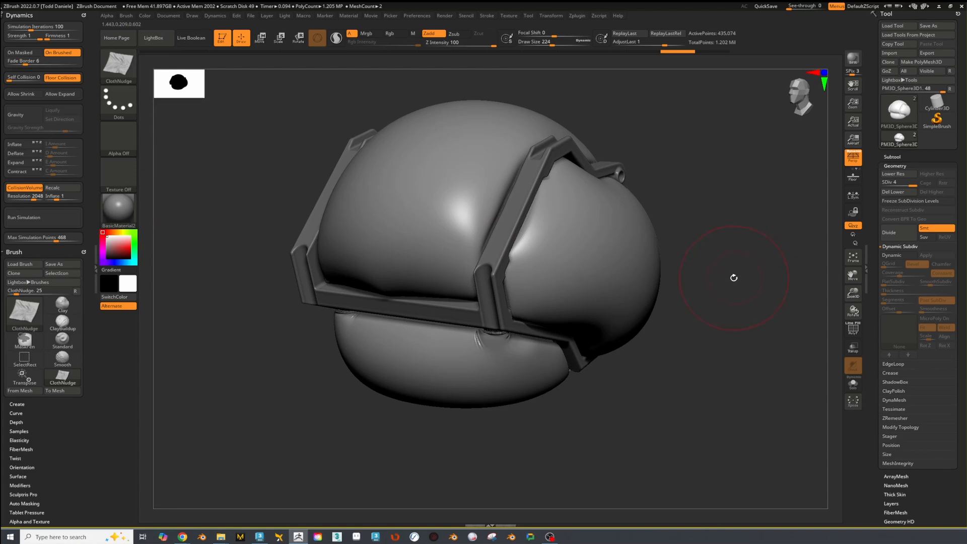
{"action": "left_click_drag", "start_coordinate": [742, 274], "coordinate": [733, 278]}
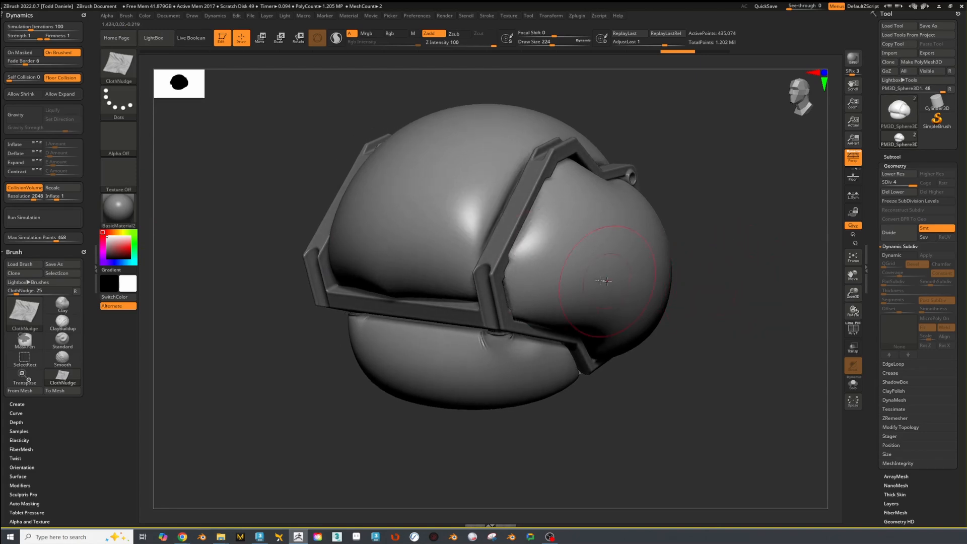
{"action": "mouse_move", "coordinate": [724, 217]}
{"action": "left_mouse_down"}
{"action": "mouse_move", "coordinate": [751, 211]}
{"action": "mouse_move", "coordinate": [730, 226]}
{"action": "left_mouse_up"}
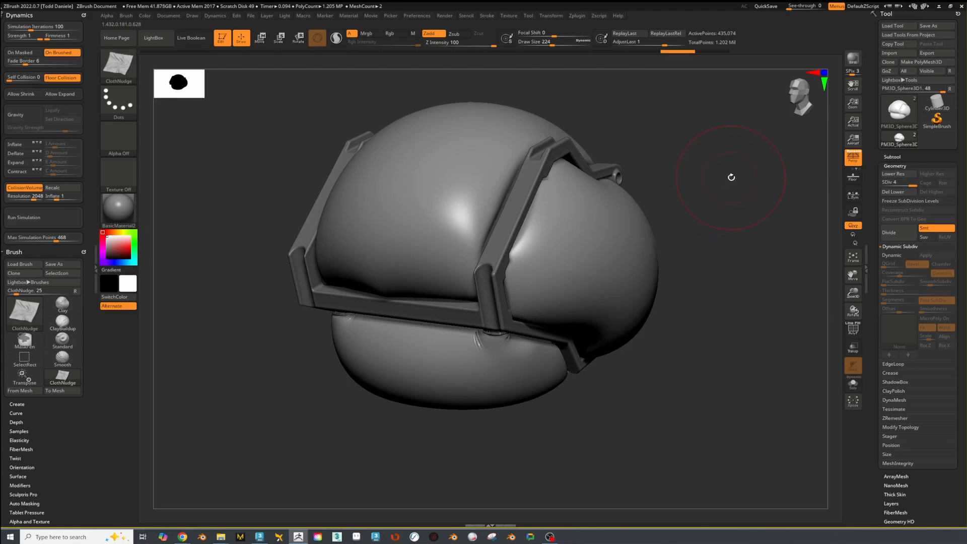
{"action": "left_click_drag", "start_coordinate": [731, 177], "coordinate": [727, 203]}
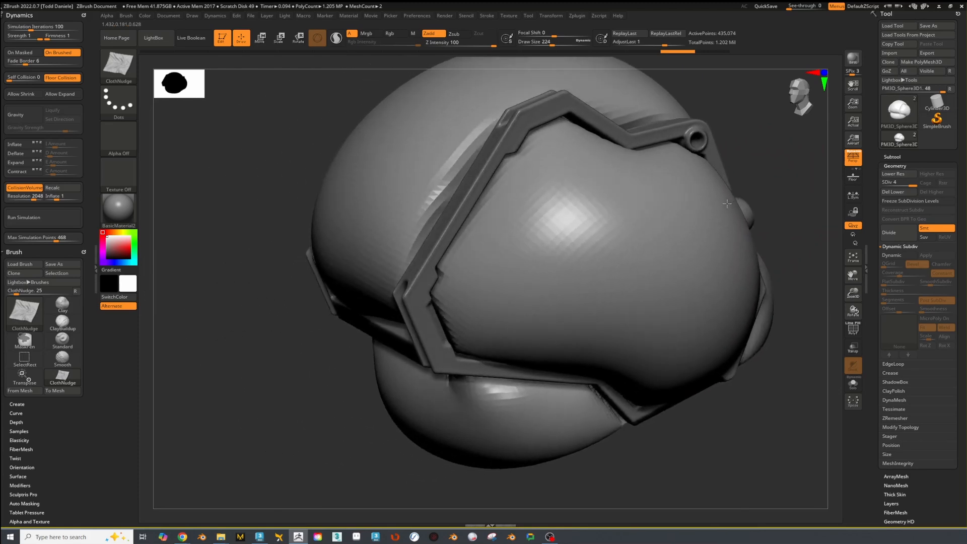
{"action": "left_click_drag", "start_coordinate": [346, 342], "coordinate": [398, 302]}
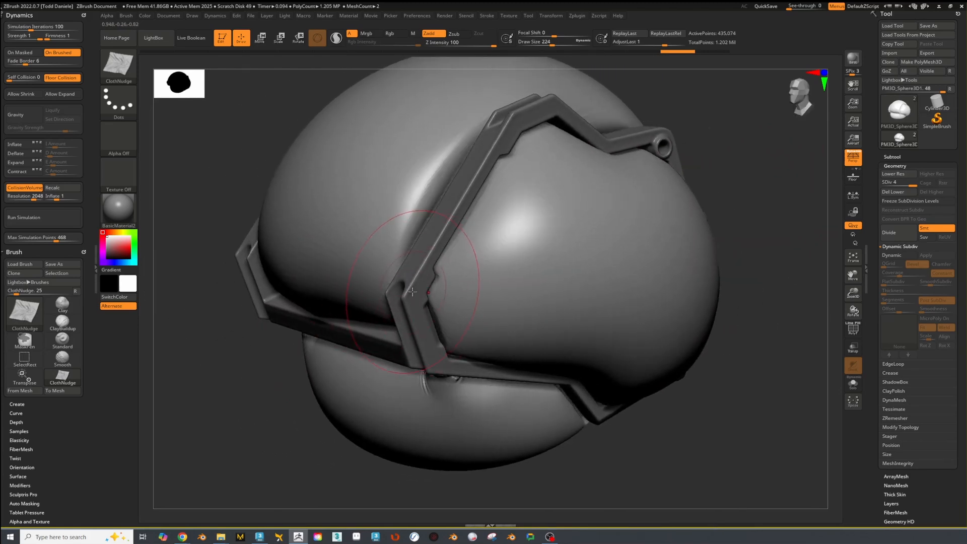
{"action": "left_click_drag", "start_coordinate": [724, 232], "coordinate": [775, 214]}
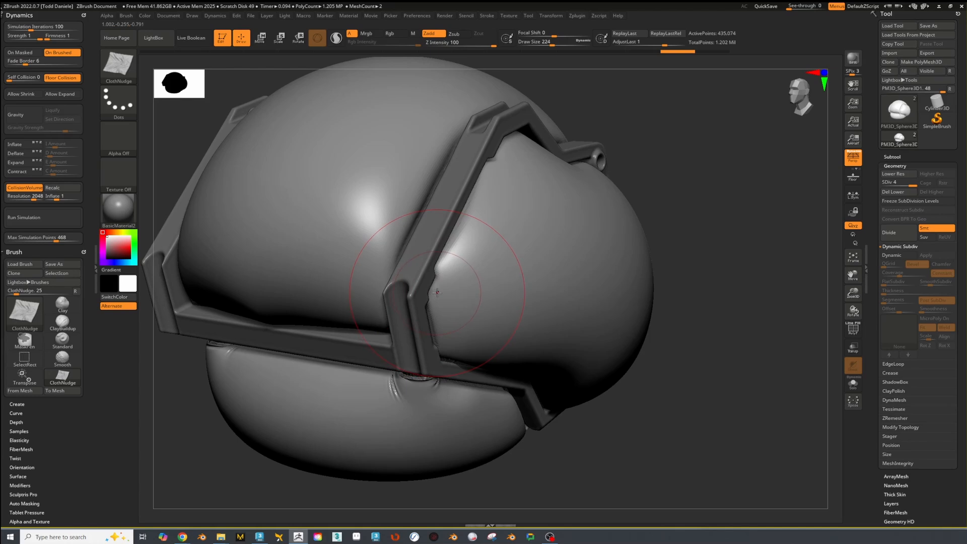
{"action": "left_click_drag", "start_coordinate": [436, 294], "coordinate": [438, 293]}
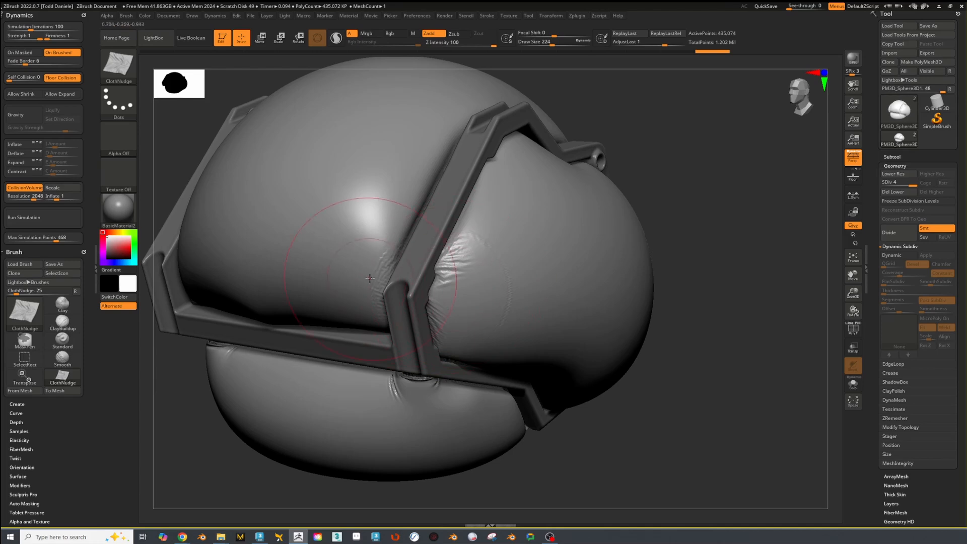
Smooth the outer ends of the nudged wrinkles on the side bulge so they fade away from the frame's front corner
{"action": "key", "text": "shift"}
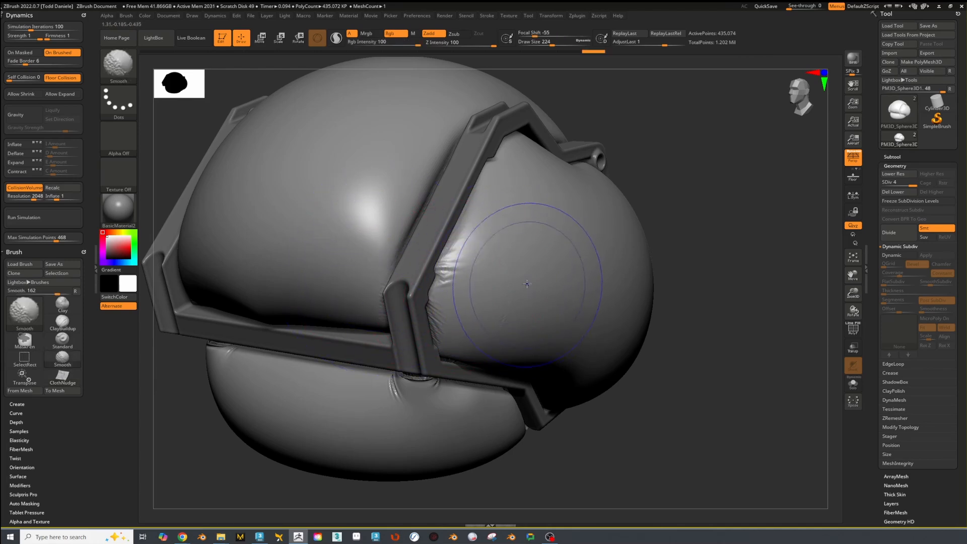
{"action": "left_click_drag", "start_coordinate": [518, 308], "coordinate": [525, 320], "text": "shift"}
{"action": "left_click_drag", "start_coordinate": [755, 267], "coordinate": [765, 262]}
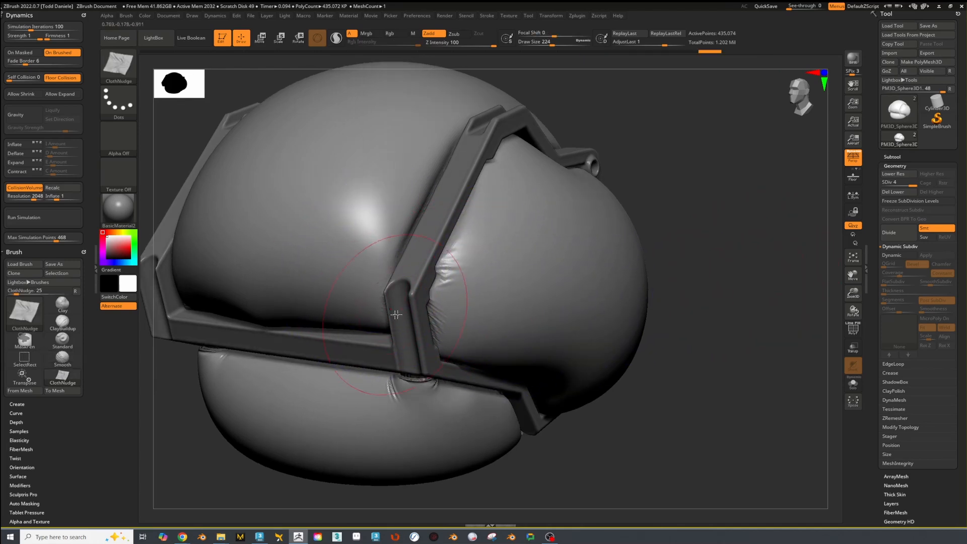
{"action": "mouse_move", "coordinate": [735, 214]}
{"action": "left_mouse_down"}
{"action": "mouse_move", "coordinate": [758, 207]}
{"action": "mouse_move", "coordinate": [725, 222]}
{"action": "left_mouse_up"}
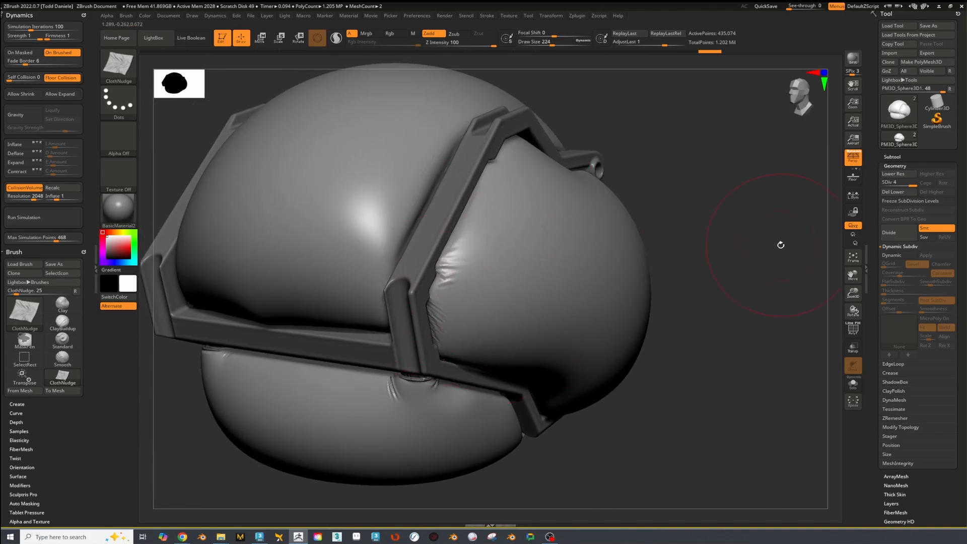
{"action": "left_click_drag", "start_coordinate": [793, 243], "coordinate": [774, 242]}
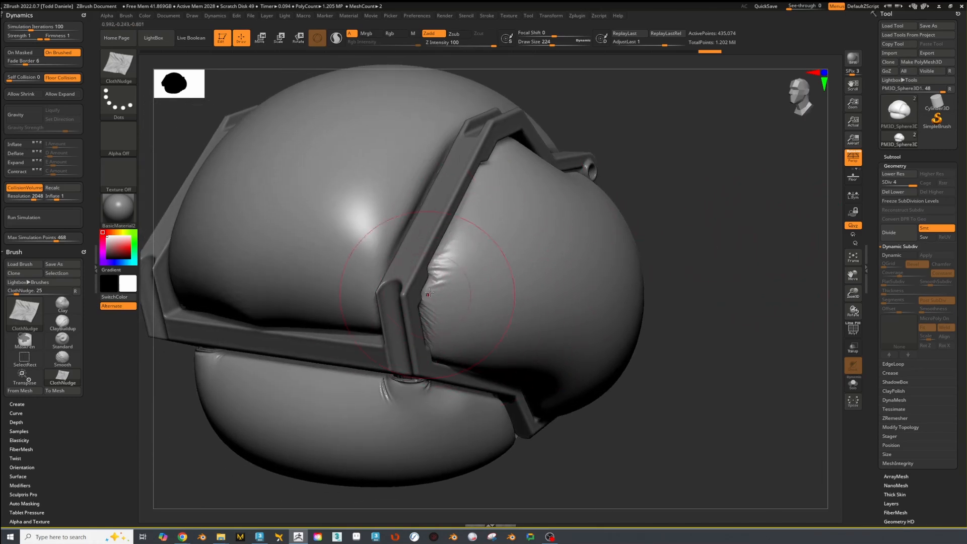
{"action": "left_click_drag", "start_coordinate": [716, 152], "coordinate": [716, 183]}
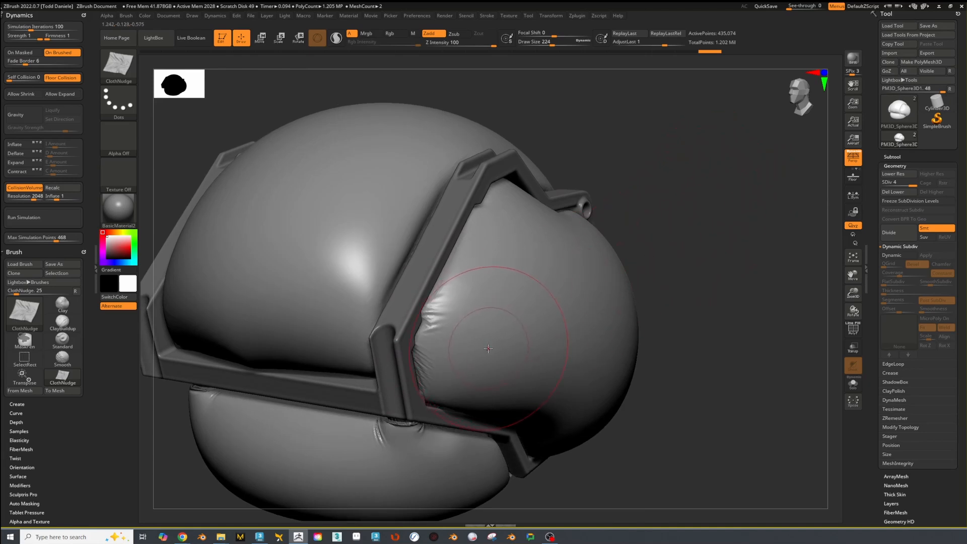
{"action": "key", "text": "shift"}
{"action": "mouse_move", "coordinate": [439, 369]}
{"action": "left_mouse_down", "text": "shift"}
{"action": "mouse_move", "coordinate": [472, 400]}
{"action": "mouse_move", "coordinate": [466, 380]}
{"action": "left_mouse_up", "text": "shift"}
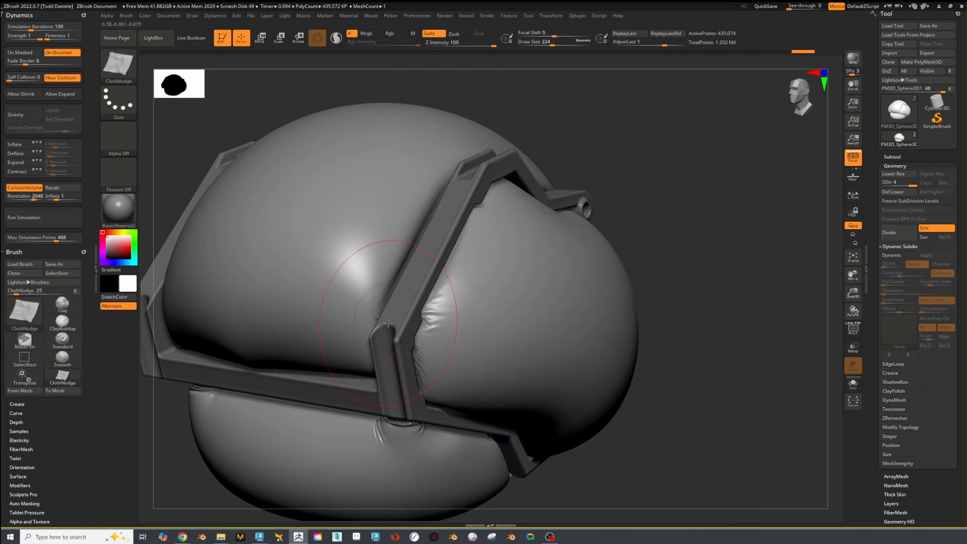
Nudge cloth wrinkles into the side bulge below the frame's upper corner and along the upper bar, softening them with Smooth
{"action": "mouse_move", "coordinate": [724, 165]}
{"action": "left_mouse_down"}
{"action": "mouse_move", "coordinate": [738, 204]}
{"action": "mouse_move", "coordinate": [740, 188]}
{"action": "mouse_move", "coordinate": [743, 198]}
{"action": "left_mouse_up"}
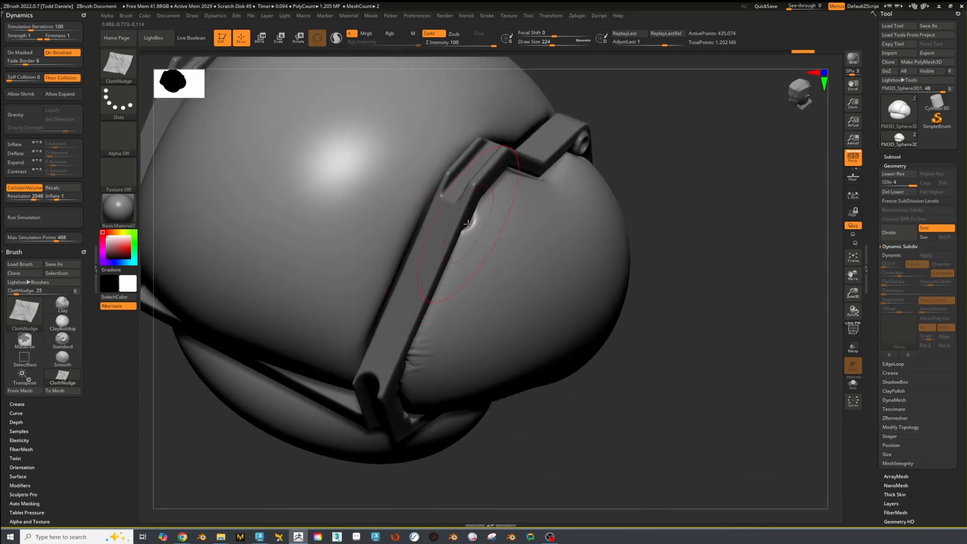
{"action": "left_click_drag", "start_coordinate": [468, 226], "coordinate": [474, 229]}
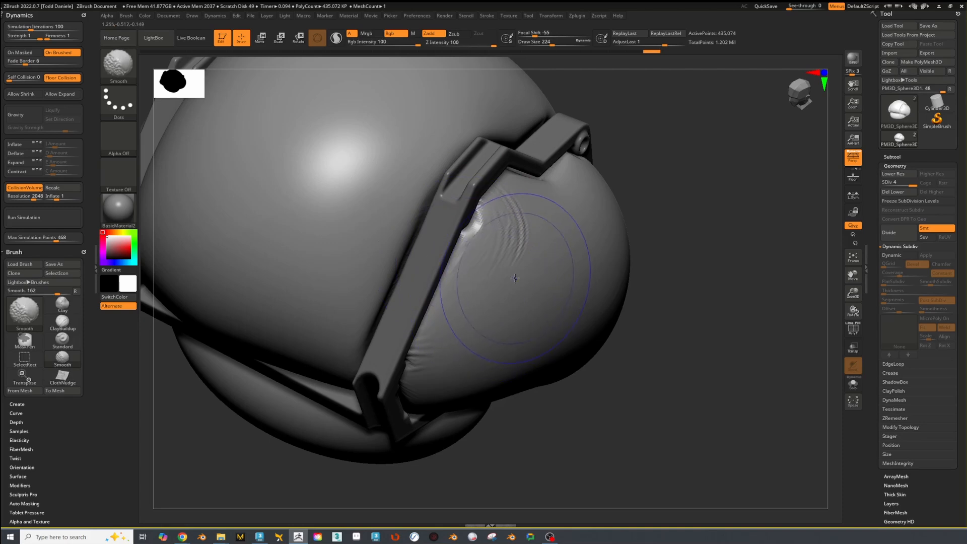
{"action": "mouse_move", "coordinate": [756, 282]}
{"action": "left_mouse_down"}
{"action": "mouse_move", "coordinate": [775, 284]}
{"action": "mouse_move", "coordinate": [734, 304]}
{"action": "mouse_move", "coordinate": [438, 305]}
{"action": "left_mouse_up"}
{"action": "left_click_drag", "start_coordinate": [246, 244], "coordinate": [256, 282]}
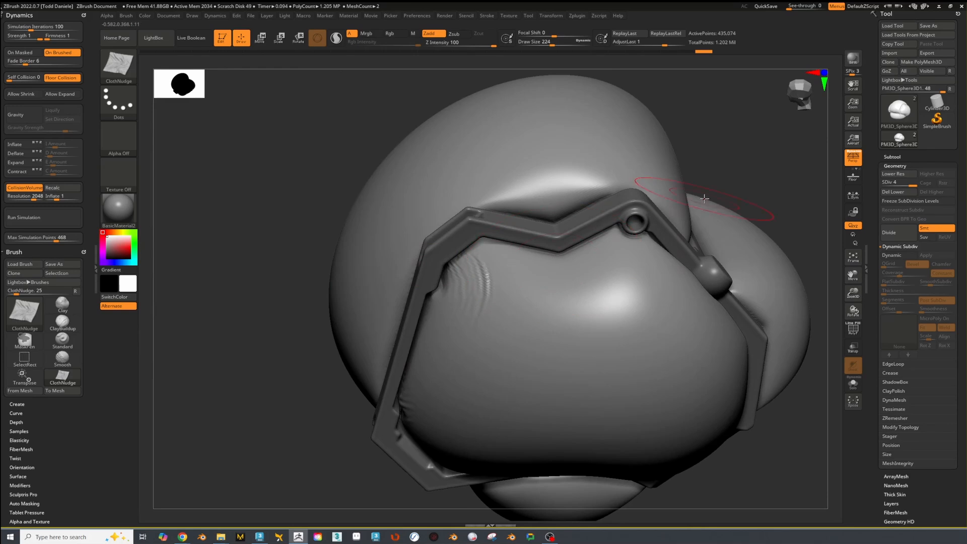
{"action": "left_click_drag", "start_coordinate": [771, 146], "coordinate": [733, 201]}
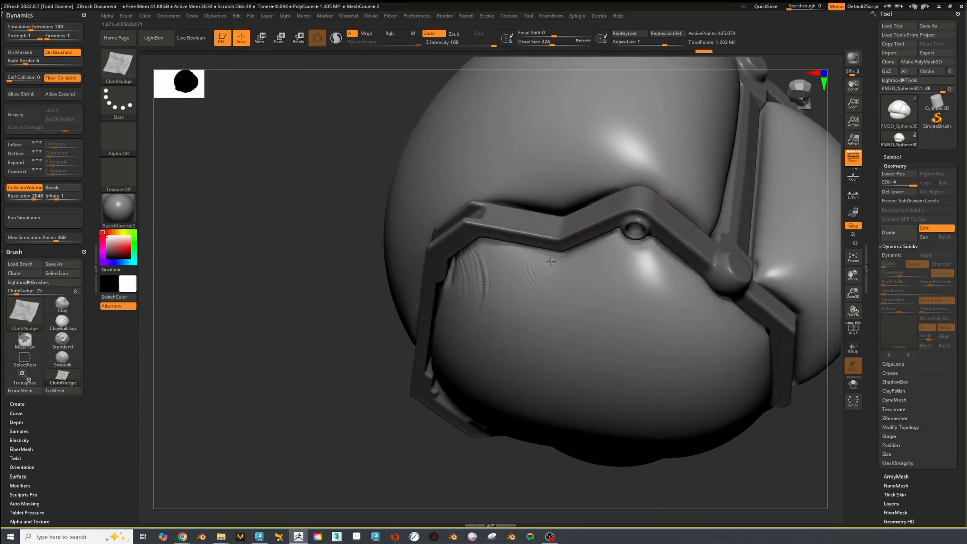
{"action": "mouse_move", "coordinate": [553, 262]}
{"action": "left_mouse_down"}
{"action": "mouse_move", "coordinate": [549, 283]}
{"action": "mouse_move", "coordinate": [604, 299]}
{"action": "left_mouse_up"}
Nudge cloth wrinkles along the side bulge's lower frame bar and smooth where they spread onto the bulge
{"action": "mouse_move", "coordinate": [368, 453]}
{"action": "left_mouse_down"}
{"action": "mouse_move", "coordinate": [781, 213]}
{"action": "mouse_move", "coordinate": [721, 201]}
{"action": "mouse_move", "coordinate": [715, 177]}
{"action": "mouse_move", "coordinate": [702, 201]}
{"action": "mouse_move", "coordinate": [702, 186]}
{"action": "mouse_move", "coordinate": [724, 214]}
{"action": "left_mouse_up"}
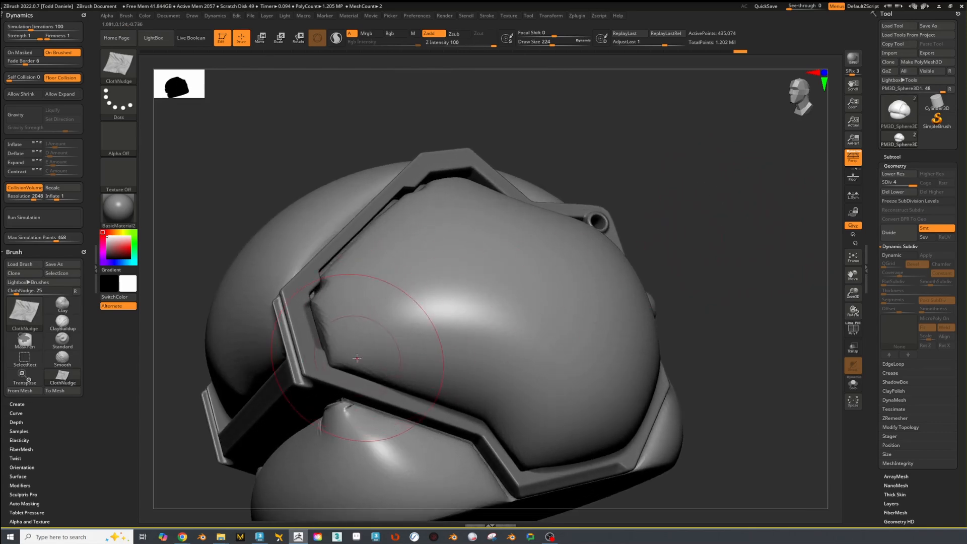
{"action": "mouse_move", "coordinate": [341, 362]}
{"action": "left_mouse_down"}
{"action": "mouse_move", "coordinate": [371, 348]}
{"action": "mouse_move", "coordinate": [377, 310]}
{"action": "left_mouse_up"}
{"action": "mouse_move", "coordinate": [781, 324]}
{"action": "left_mouse_down", "text": "alt"}
{"action": "mouse_move", "coordinate": [756, 280]}
{"action": "mouse_move", "coordinate": [745, 302]}
{"action": "mouse_move", "coordinate": [721, 242]}
{"action": "left_mouse_up", "text": "alt"}
{"action": "left_click_drag", "start_coordinate": [427, 326], "coordinate": [435, 316]}
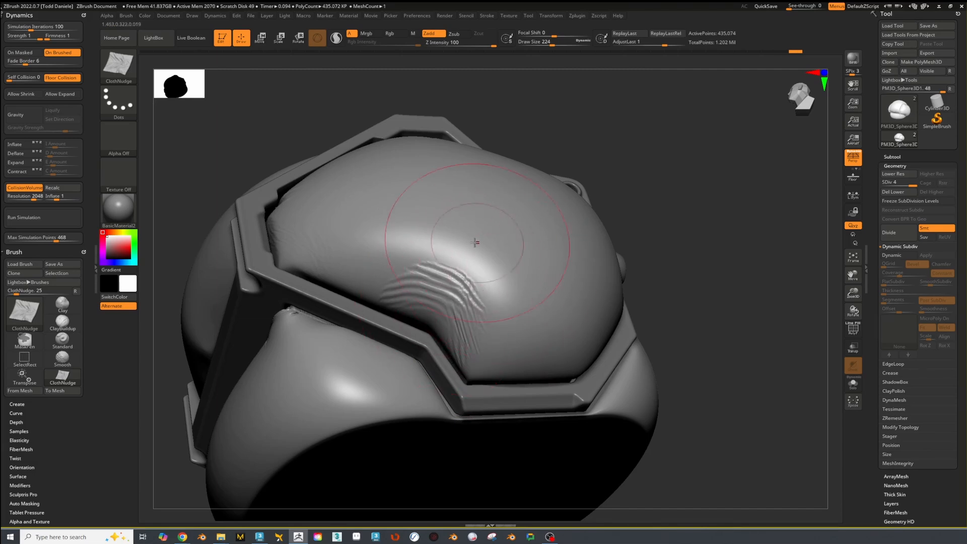
{"action": "key", "text": "shift"}
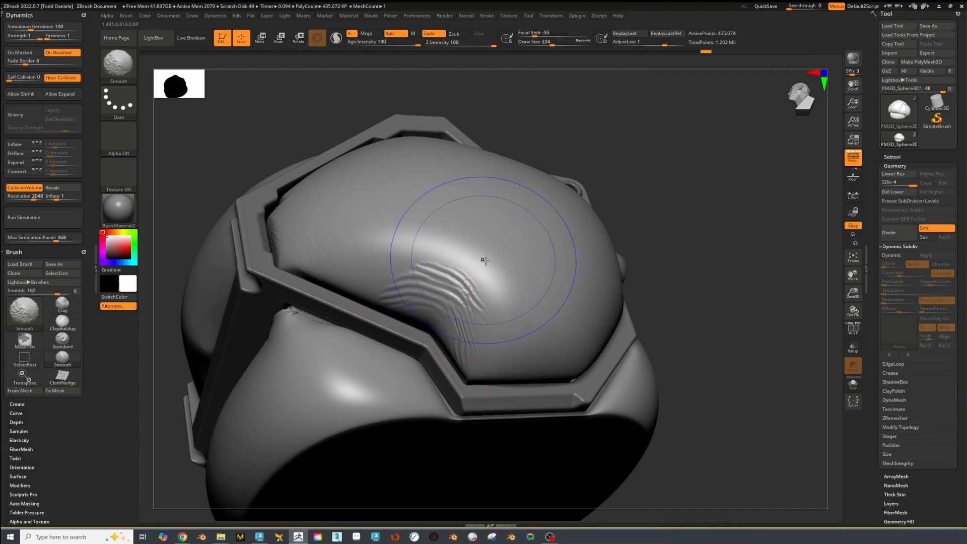
{"action": "mouse_move", "coordinate": [485, 261]}
{"action": "left_mouse_down", "text": "shift"}
{"action": "mouse_move", "coordinate": [479, 270]}
{"action": "mouse_move", "coordinate": [444, 212]}
{"action": "mouse_move", "coordinate": [496, 301]}
{"action": "left_mouse_up", "text": "shift"}
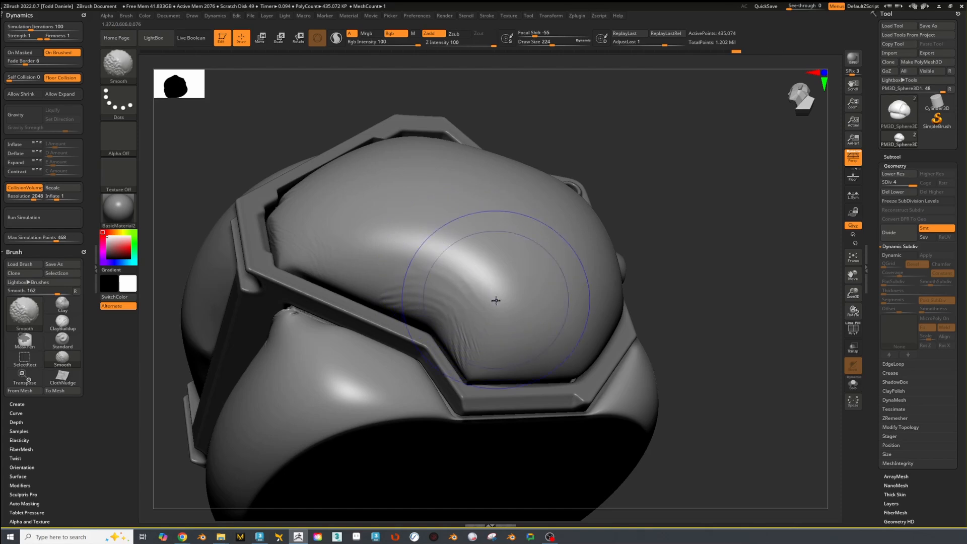
Nudge cloth wrinkles into the side bulge around the frame's lower rear corner
{"action": "mouse_move", "coordinate": [726, 253]}
{"action": "left_mouse_down"}
{"action": "mouse_move", "coordinate": [738, 263]}
{"action": "mouse_move", "coordinate": [725, 282]}
{"action": "left_mouse_up"}
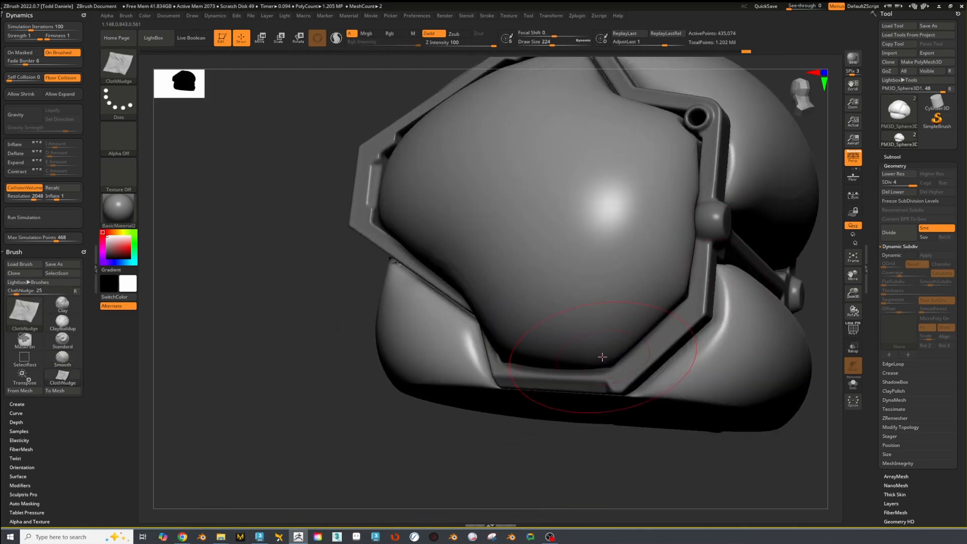
{"action": "left_click_drag", "start_coordinate": [602, 356], "coordinate": [615, 313]}
{"action": "left_click_drag", "start_coordinate": [464, 390], "coordinate": [655, 296]}
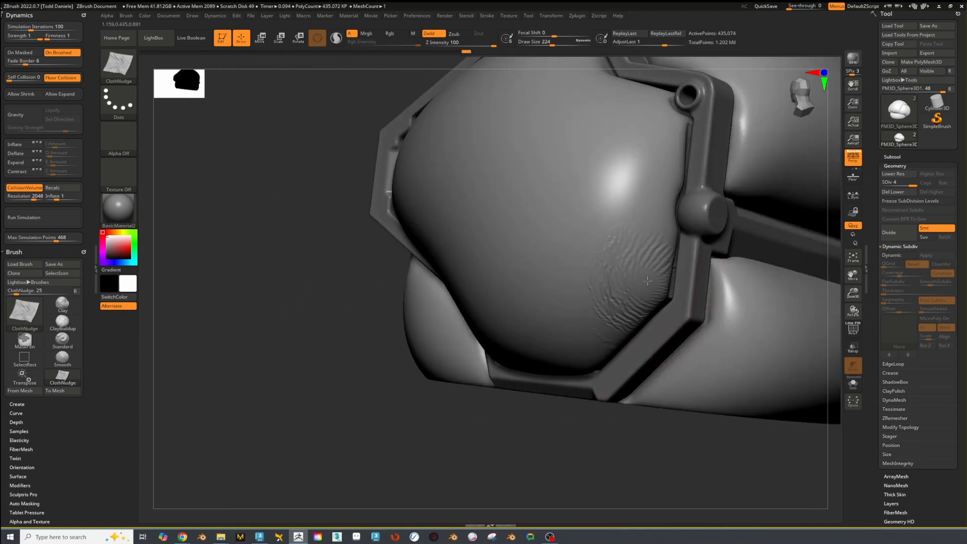
{"action": "left_click_drag", "start_coordinate": [516, 427], "coordinate": [549, 430]}
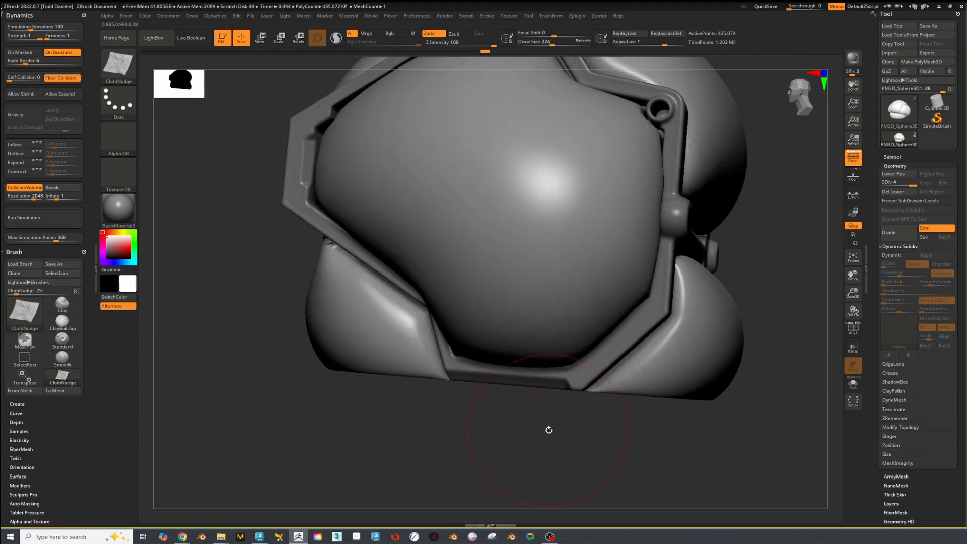
{"action": "left_click_drag", "start_coordinate": [599, 369], "coordinate": [532, 297]}
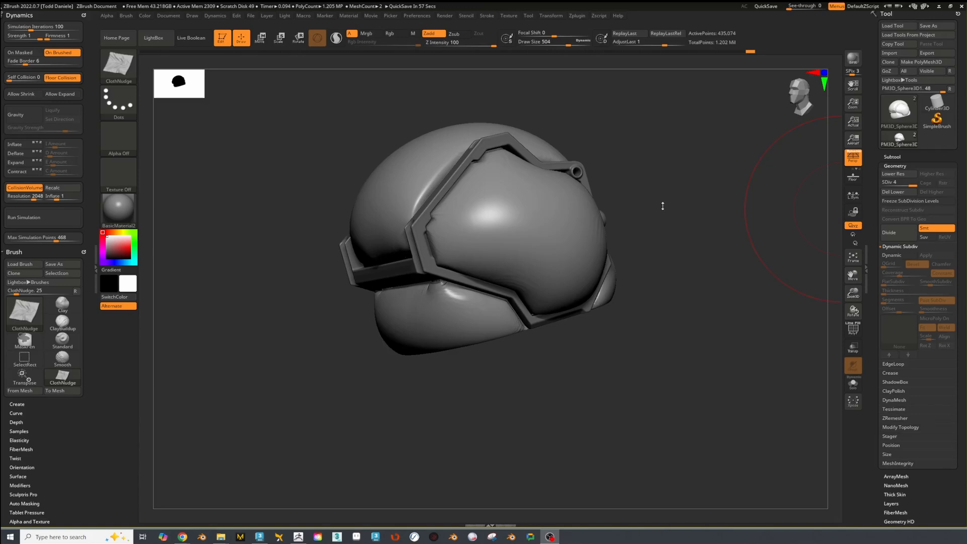
Check the wrinkled bulges from all sides, switch to the Standard brush and reduce its Draw Size to 56
{"action": "mouse_move", "coordinate": [664, 206]}
{"action": "left_mouse_down"}
{"action": "mouse_move", "coordinate": [717, 196]}
{"action": "mouse_move", "coordinate": [674, 190]}
{"action": "mouse_move", "coordinate": [723, 179]}
{"action": "mouse_move", "coordinate": [737, 202]}
{"action": "mouse_move", "coordinate": [784, 224]}
{"action": "mouse_move", "coordinate": [732, 214]}
{"action": "mouse_move", "coordinate": [760, 217]}
{"action": "mouse_move", "coordinate": [735, 226]}
{"action": "left_mouse_up"}
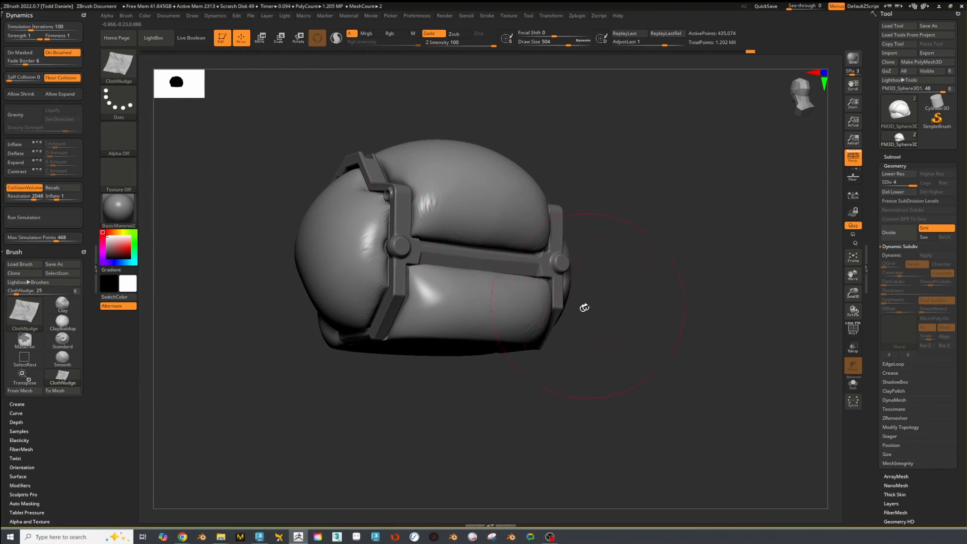
{"action": "left_click_drag", "start_coordinate": [649, 235], "coordinate": [665, 198]}
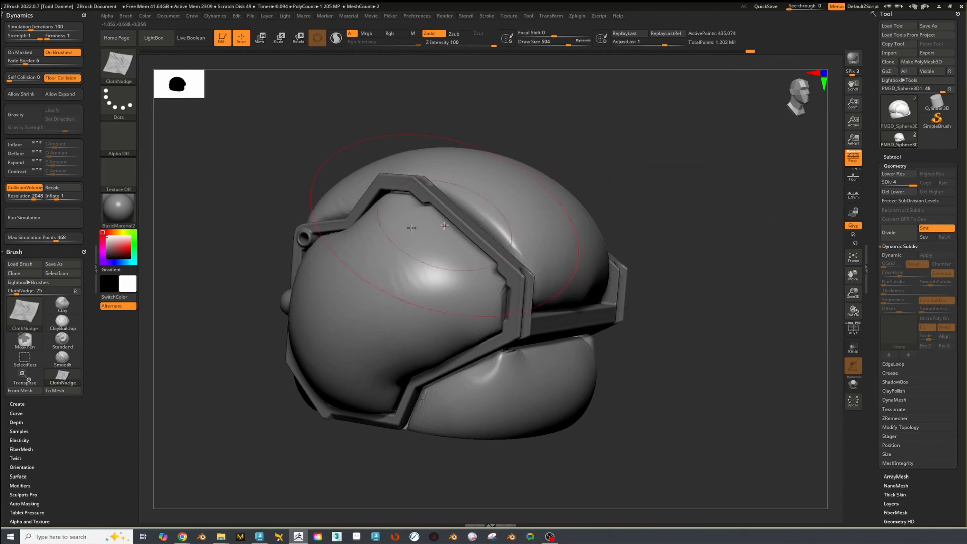
{"action": "mouse_move", "coordinate": [784, 222]}
{"action": "left_mouse_down"}
{"action": "mouse_move", "coordinate": [775, 222]}
{"action": "mouse_move", "coordinate": [796, 226]}
{"action": "left_mouse_up"}
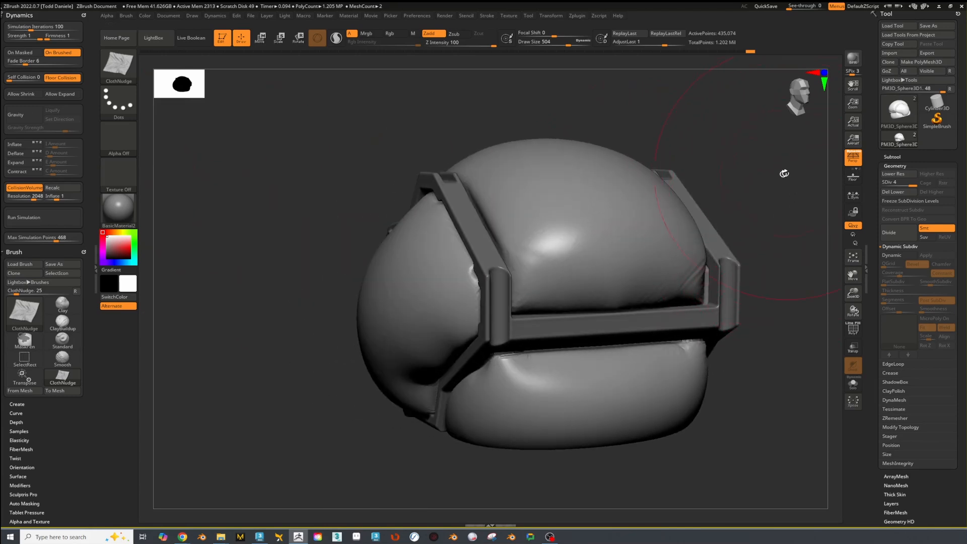
{"action": "left_click", "coordinate": [136, 75]}
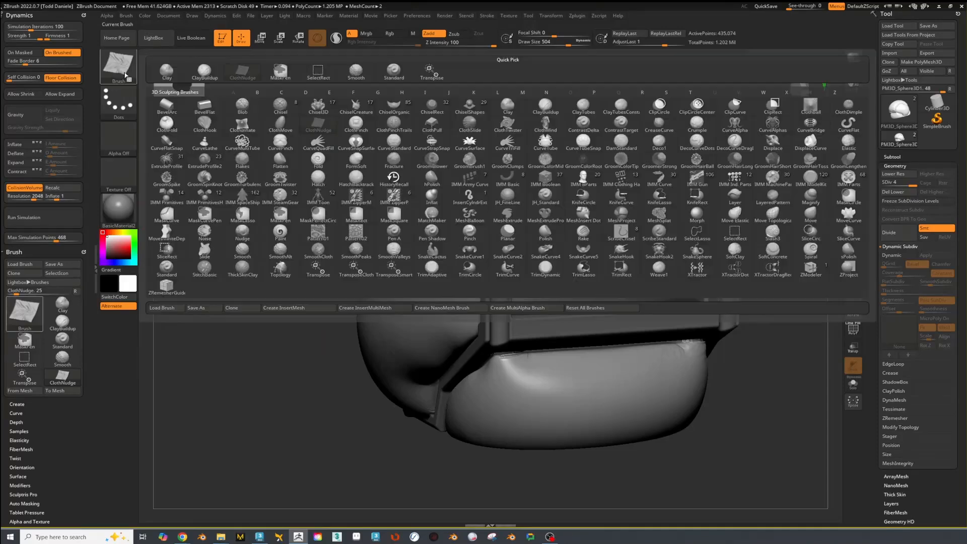
{"action": "left_click", "coordinate": [393, 72]}
{"action": "key", "text": "bracketleft"}
{"action": "key", "text": "bracketleft"}
{"action": "key", "text": "bracketleft"}
{"action": "key", "text": "bracketleft"}
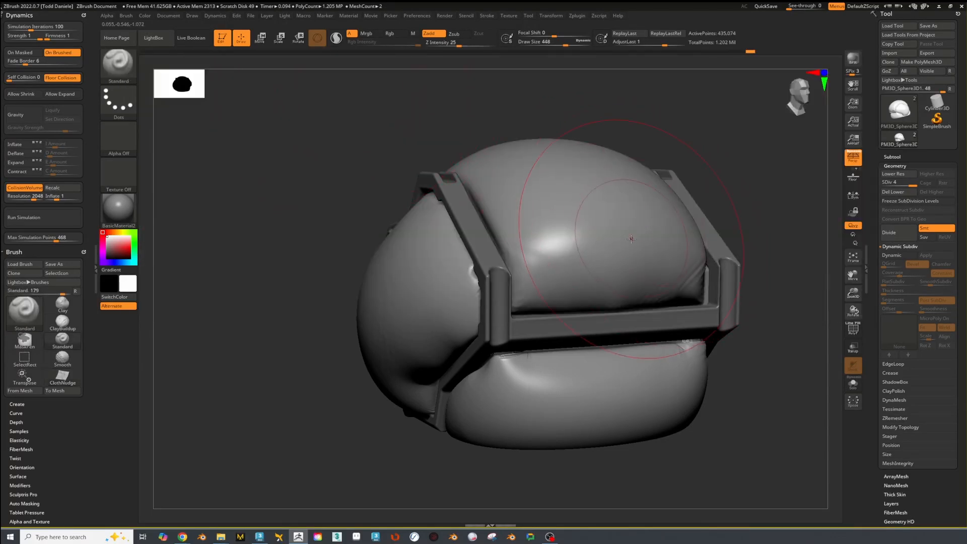
{"action": "key", "text": "bracketleft"}
{"action": "key", "text": "bracketleft"}
{"action": "key", "text": "bracketleft"}
{"action": "key", "text": "bracketleft"}
Sculpt raised and recessed folds across the lower part of the front bulge above the crossbar, and soften them with Smooth
{"action": "mouse_move", "coordinate": [760, 220]}
{"action": "left_mouse_down"}
{"action": "mouse_move", "coordinate": [615, 279]}
{"action": "mouse_move", "coordinate": [591, 304]}
{"action": "left_mouse_up"}
{"action": "mouse_move", "coordinate": [643, 260]}
{"action": "left_mouse_down"}
{"action": "mouse_move", "coordinate": [587, 303]}
{"action": "mouse_move", "coordinate": [608, 290]}
{"action": "mouse_move", "coordinate": [545, 312]}
{"action": "left_mouse_up"}
{"action": "left_click_drag", "start_coordinate": [617, 283], "coordinate": [578, 306]}
{"action": "left_click_drag", "start_coordinate": [626, 267], "coordinate": [592, 285], "text": "alt"}
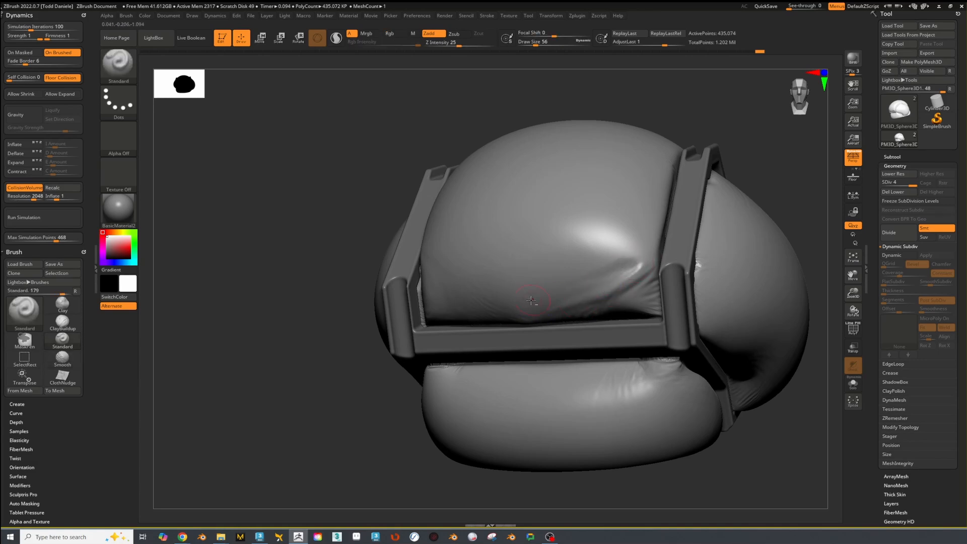
{"action": "left_click_drag", "start_coordinate": [531, 300], "coordinate": [524, 304], "text": "alt"}
{"action": "left_click_drag", "start_coordinate": [620, 267], "coordinate": [594, 277], "text": "shift"}
Extend the front bulge's folds toward the opposite frame post and smooth their ends into the surface
{"action": "left_click_drag", "start_coordinate": [793, 197], "coordinate": [721, 204]}
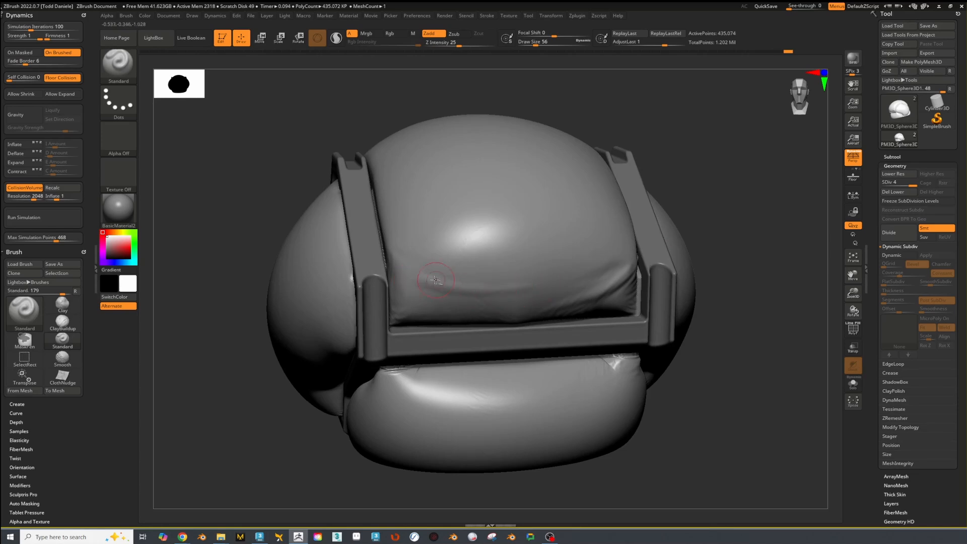
{"action": "key", "text": "shift"}
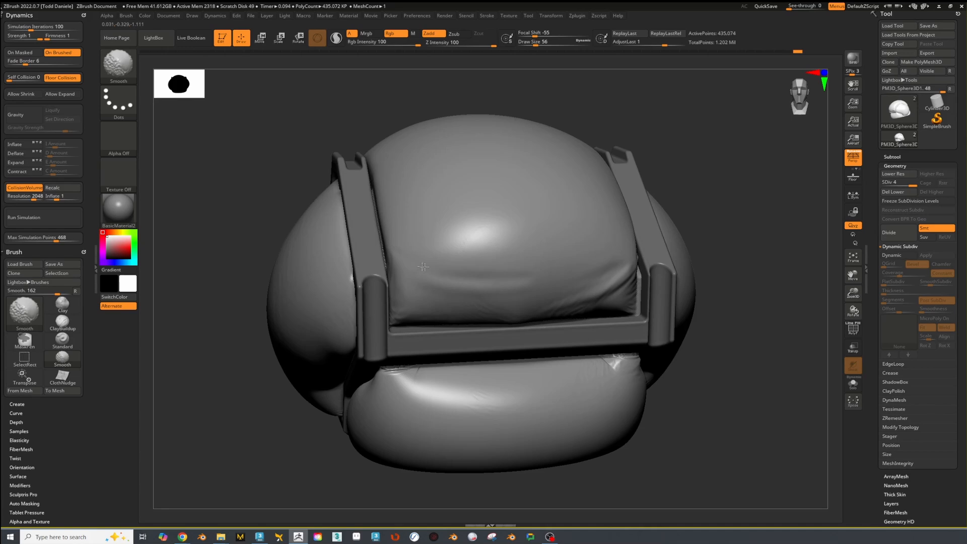
{"action": "left_click_drag", "start_coordinate": [818, 254], "coordinate": [725, 270]}
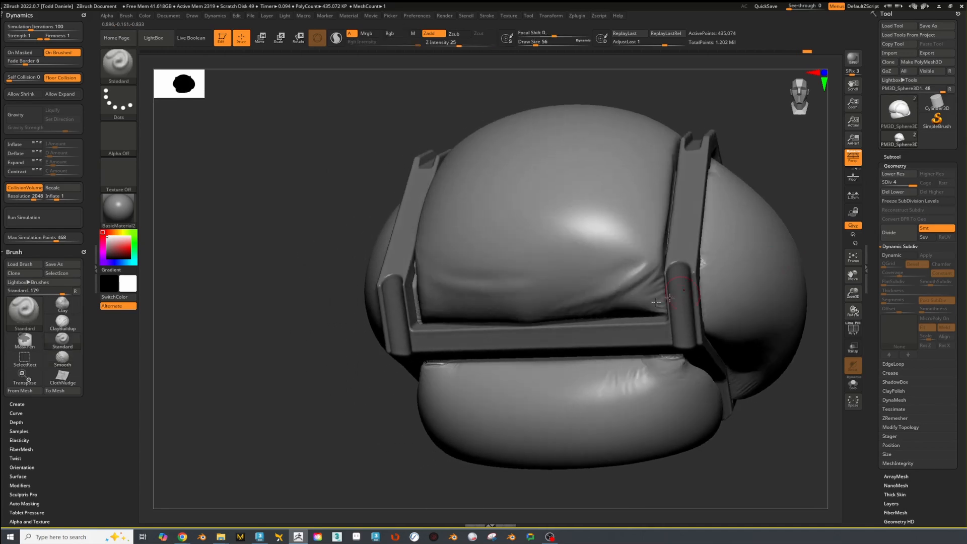
{"action": "left_click_drag", "start_coordinate": [310, 421], "coordinate": [289, 404], "text": "alt"}
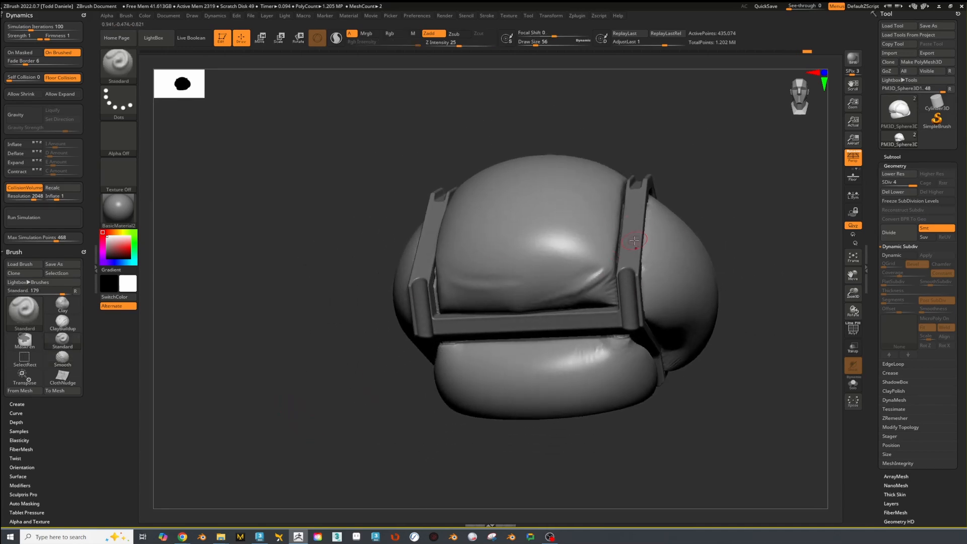
{"action": "key", "text": "shift"}
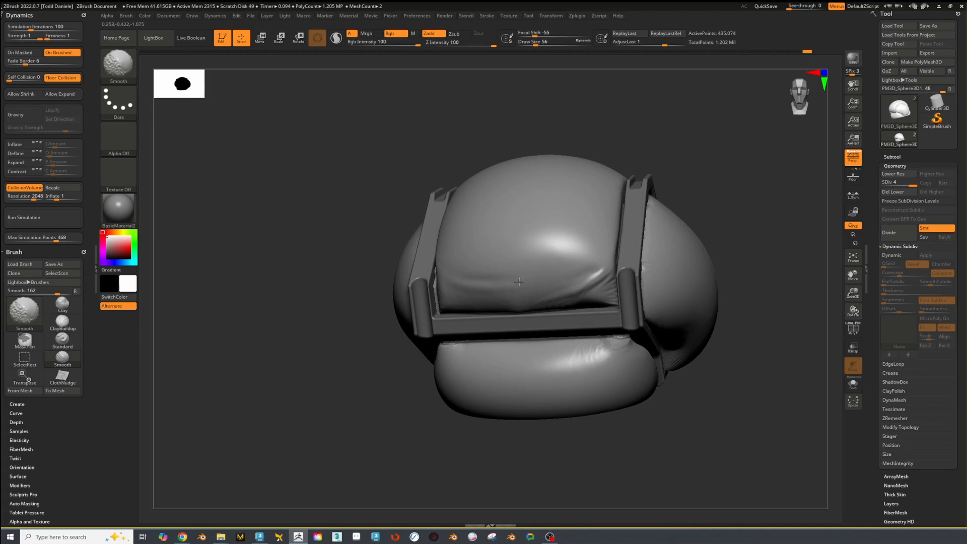
{"action": "left_click_drag", "start_coordinate": [774, 204], "coordinate": [788, 205]}
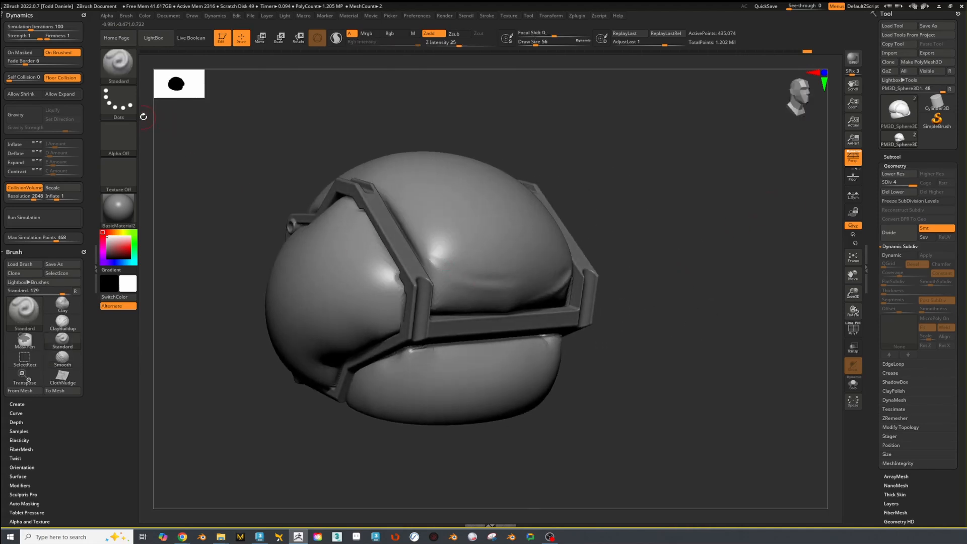
Choose the ClayBuildup brush and open the cloth fold alphas in LightBox
{"action": "left_click", "coordinate": [118, 63]}
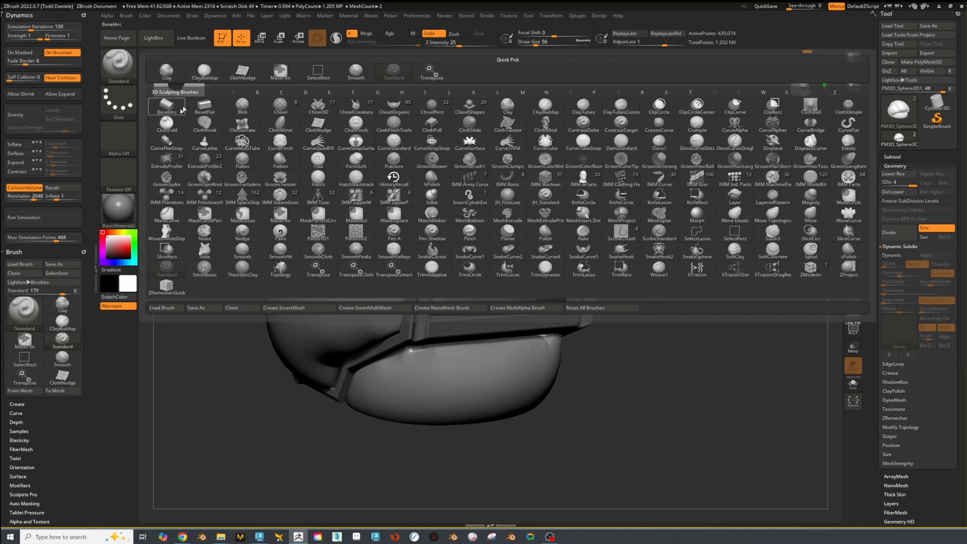
{"action": "left_click", "coordinate": [205, 71]}
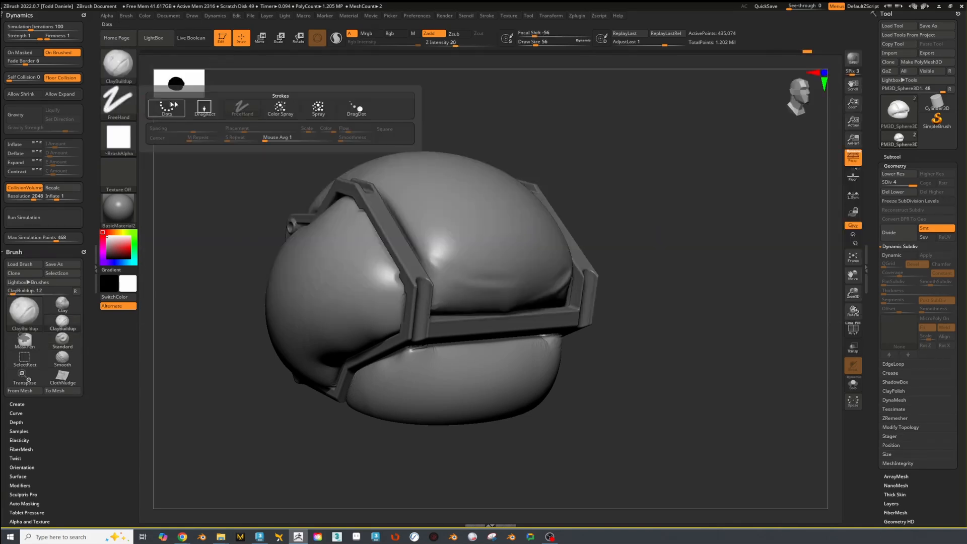
{"action": "left_click", "coordinate": [120, 143]}
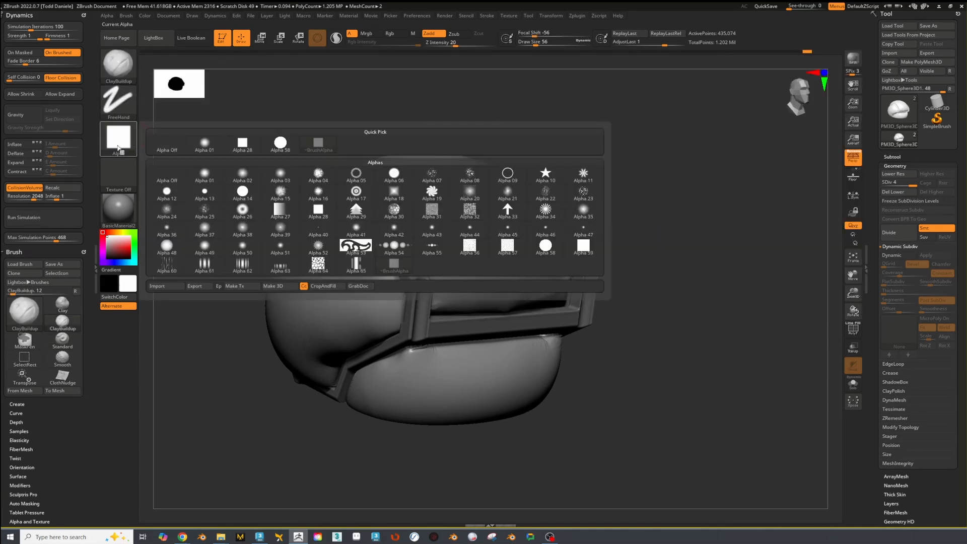
{"action": "left_click", "coordinate": [120, 143]}
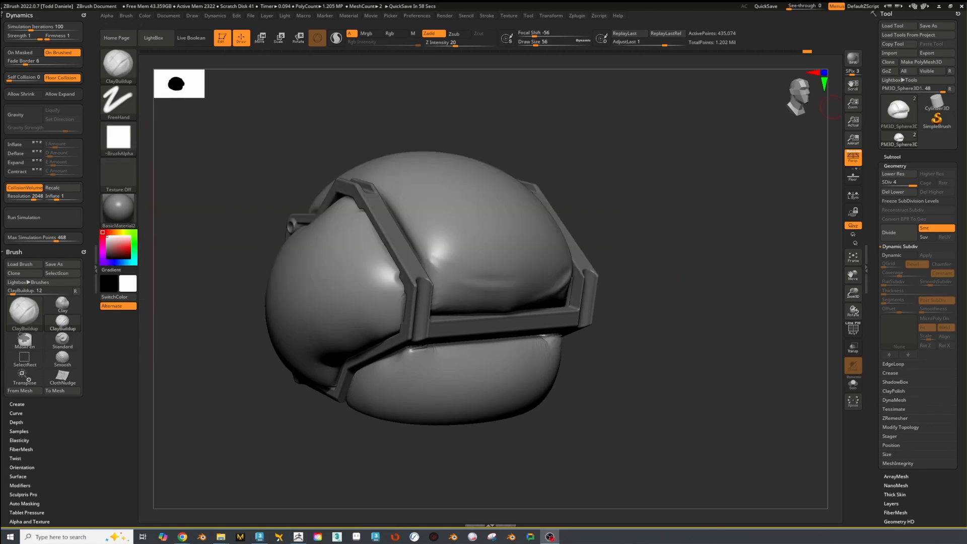
{"action": "left_click", "coordinate": [154, 38]}
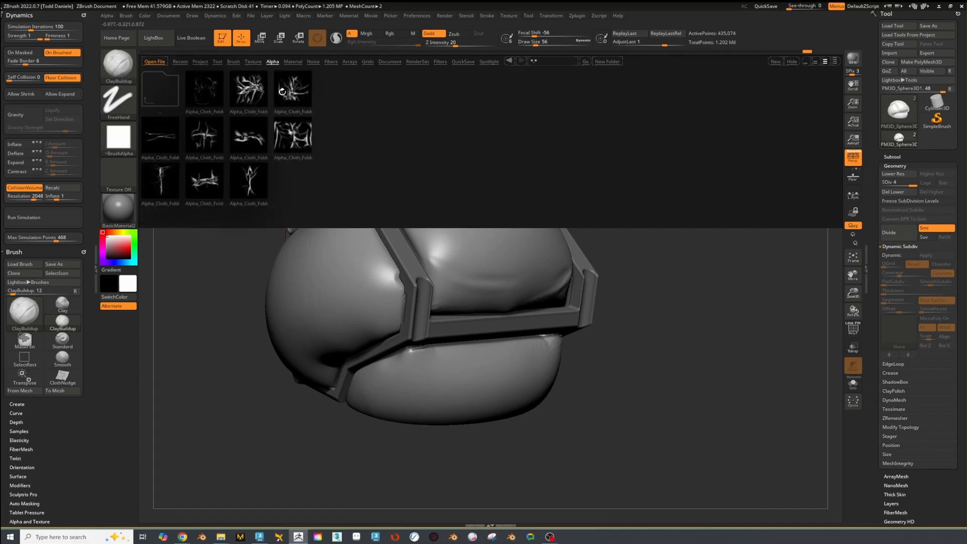
Load the Alpha_Cloth_Folds_Derksen_9.PSD fold alpha into the ClayBuildup brush and close LightBox
{"action": "left_click", "coordinate": [297, 141]}
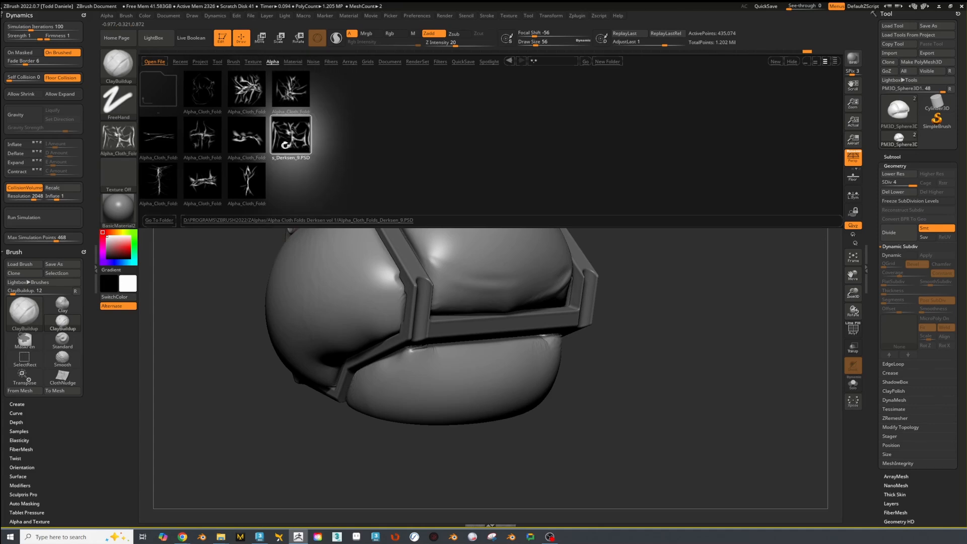
{"action": "left_click", "coordinate": [154, 38]}
{"action": "left_click_drag", "start_coordinate": [575, 167], "coordinate": [701, 149]}
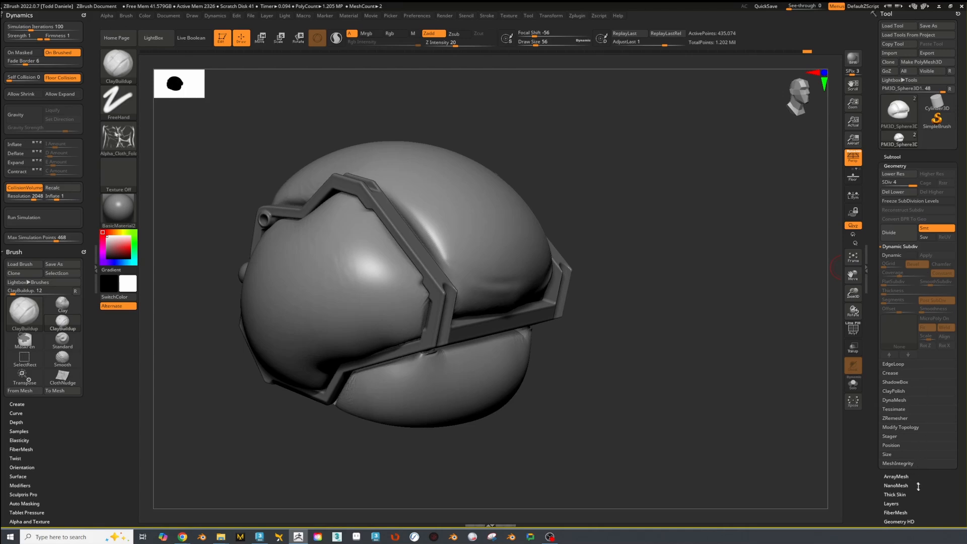
Open the inflated mesh's Layers settings and add a new sculpting layer for the folds
{"action": "left_click_drag", "start_coordinate": [919, 486], "coordinate": [920, 462]}
{"action": "left_click", "coordinate": [937, 480]}
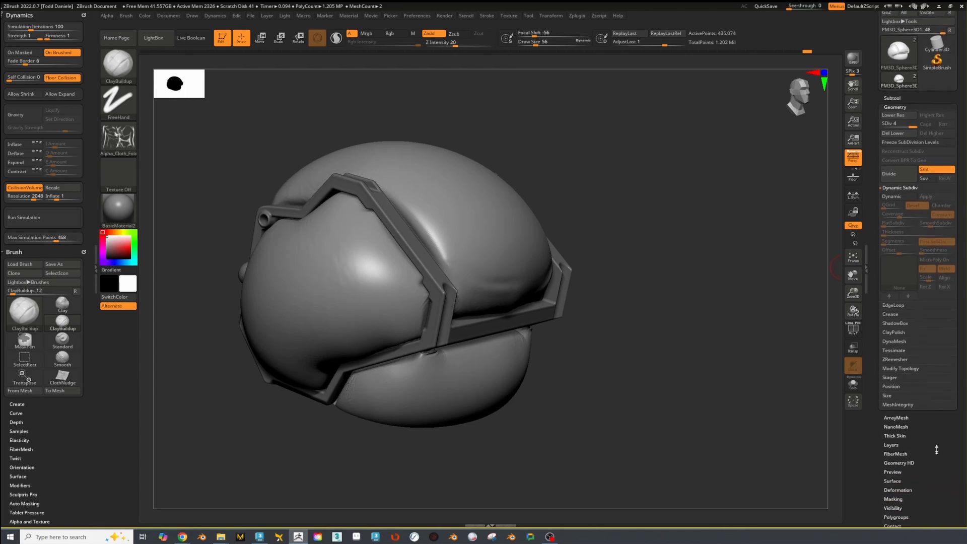
{"action": "left_click", "coordinate": [893, 238]}
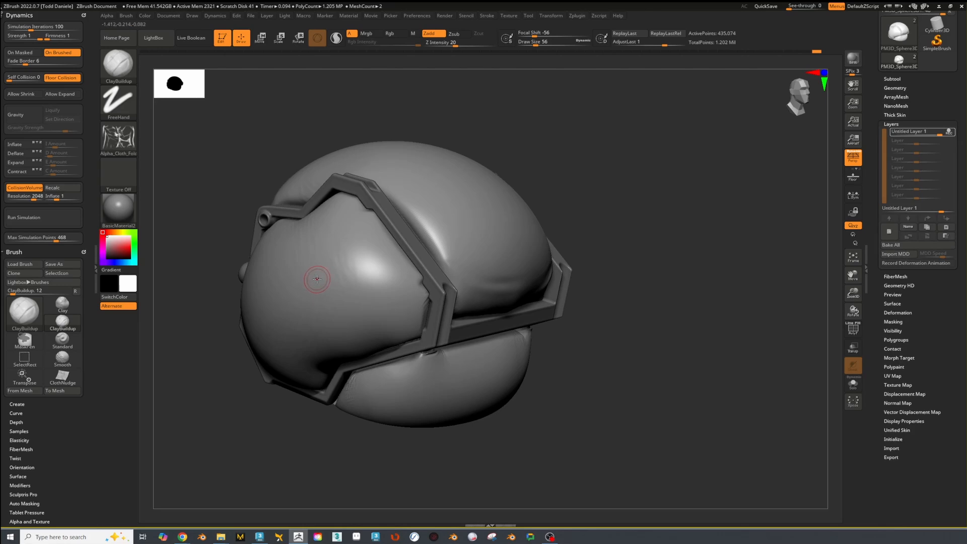
Set the brush stroke to DragRect and stamp the cloth fold alpha across the side bulge
{"action": "left_click", "coordinate": [111, 98]}
{"action": "left_click", "coordinate": [193, 108]}
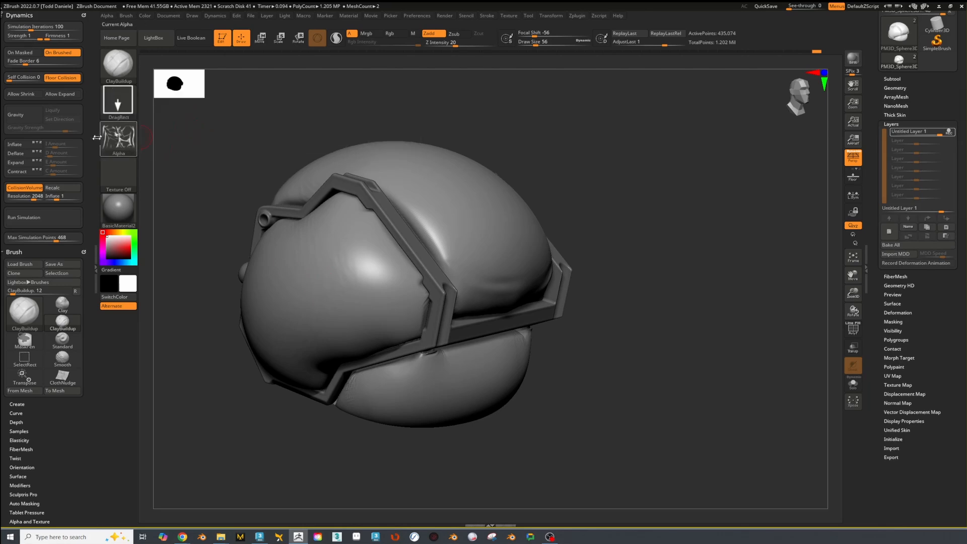
{"action": "left_click_drag", "start_coordinate": [369, 287], "coordinate": [415, 350]}
{"action": "left_click_drag", "start_coordinate": [685, 224], "coordinate": [684, 226]}
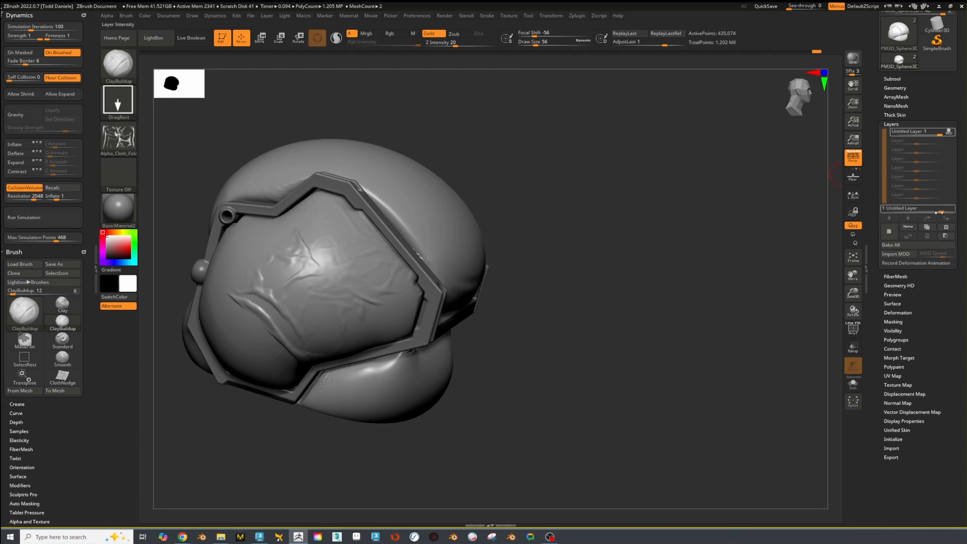
Reduce the fold layer's intensity to about 0.156 and add a second layer to the mesh
{"action": "left_click_drag", "start_coordinate": [939, 212], "coordinate": [932, 214]}
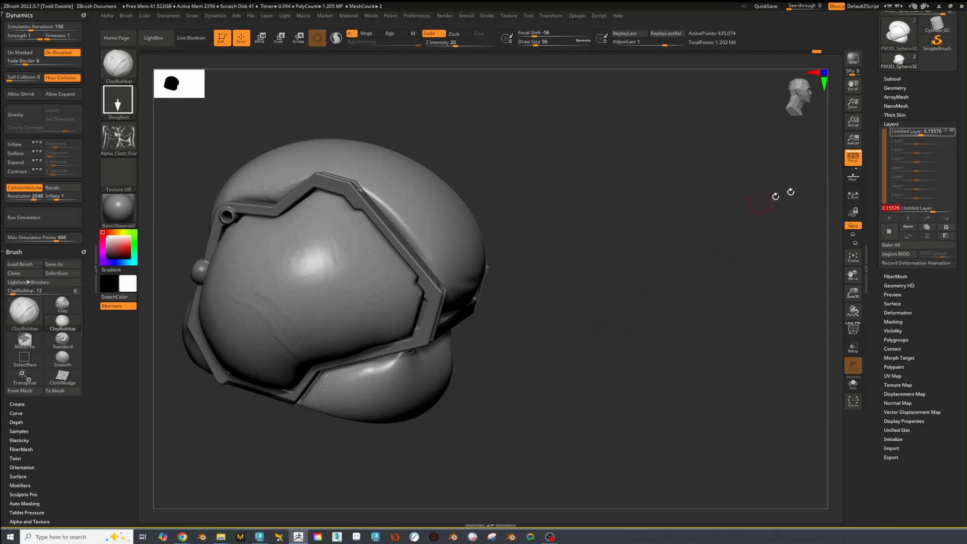
{"action": "key", "text": "shift"}
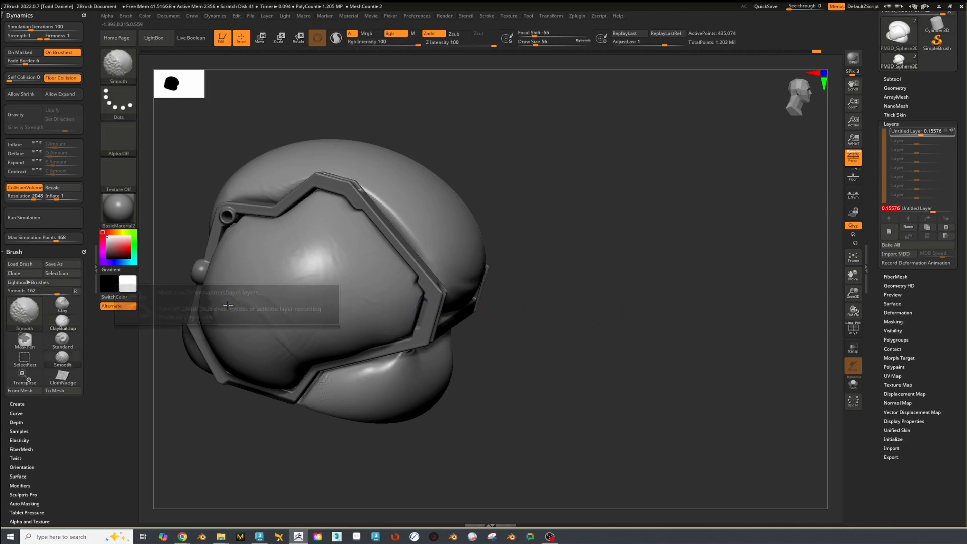
{"action": "left_click", "coordinate": [887, 233]}
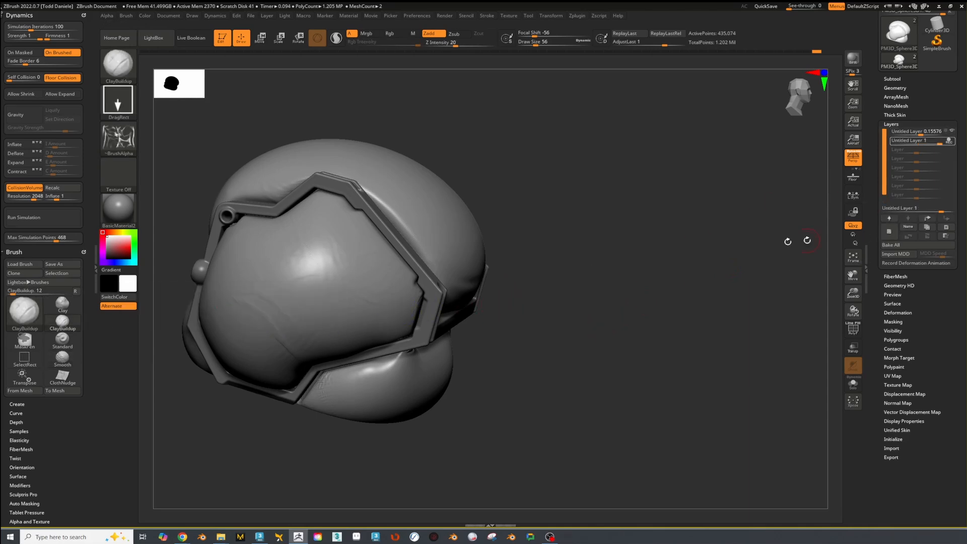
{"action": "key", "text": "shift"}
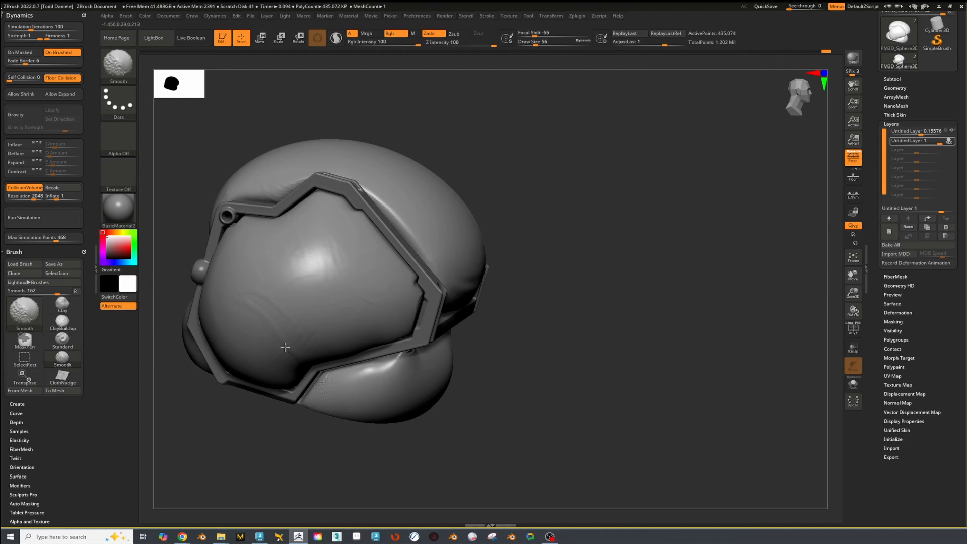
{"action": "left_click_drag", "start_coordinate": [660, 274], "coordinate": [708, 315]}
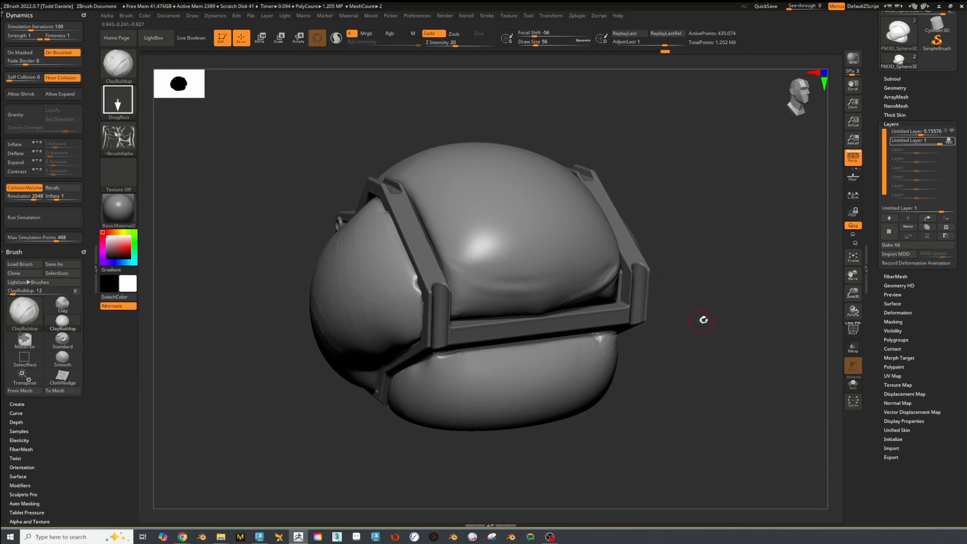
{"action": "left_click_drag", "start_coordinate": [742, 315], "coordinate": [747, 332]}
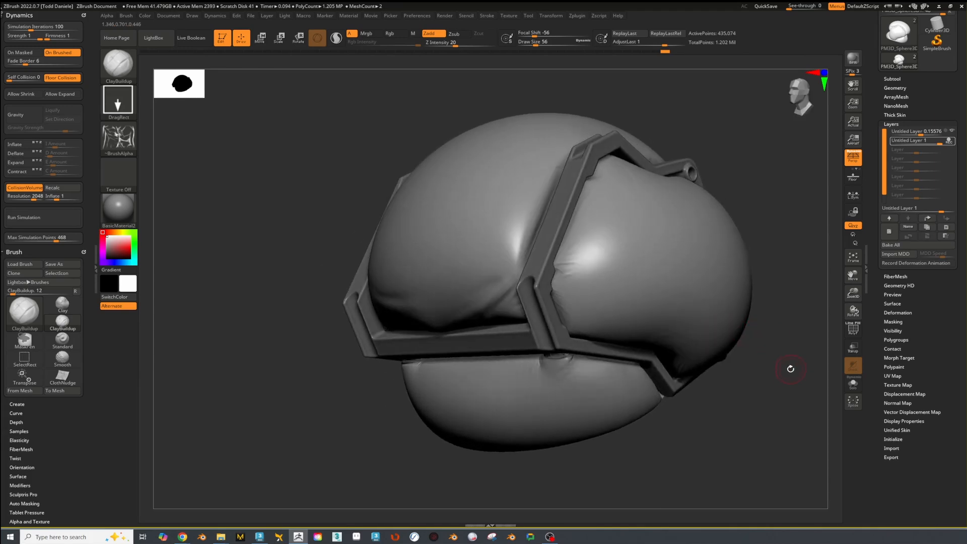
{"action": "mouse_move", "coordinate": [790, 369]}
{"action": "left_mouse_down"}
{"action": "mouse_move", "coordinate": [754, 360]}
{"action": "mouse_move", "coordinate": [800, 358]}
{"action": "mouse_move", "coordinate": [786, 370]}
{"action": "left_mouse_up"}
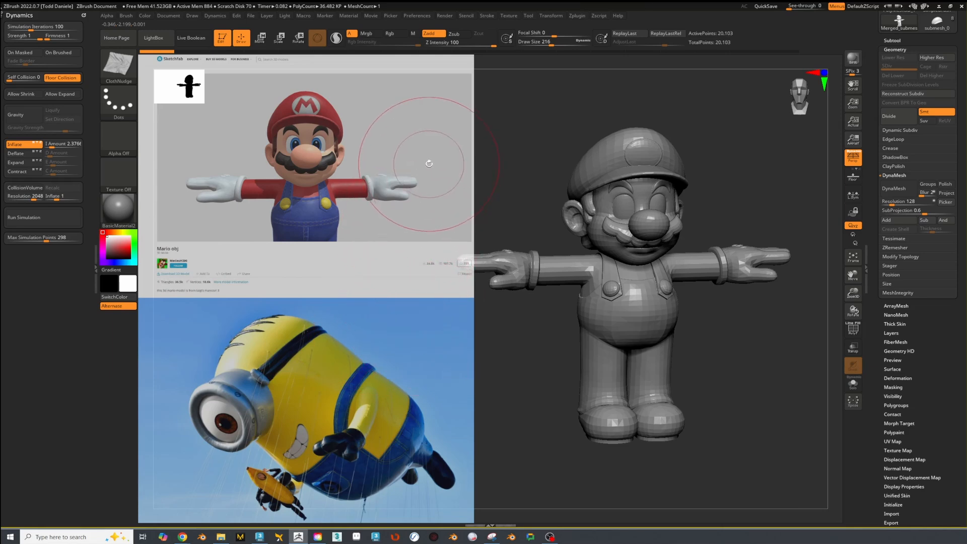
Enlarge the Minion balloon reference in SpotLight, reposition it over the canvas for study, and hide the reference images
{"action": "key", "text": "shift+z"}
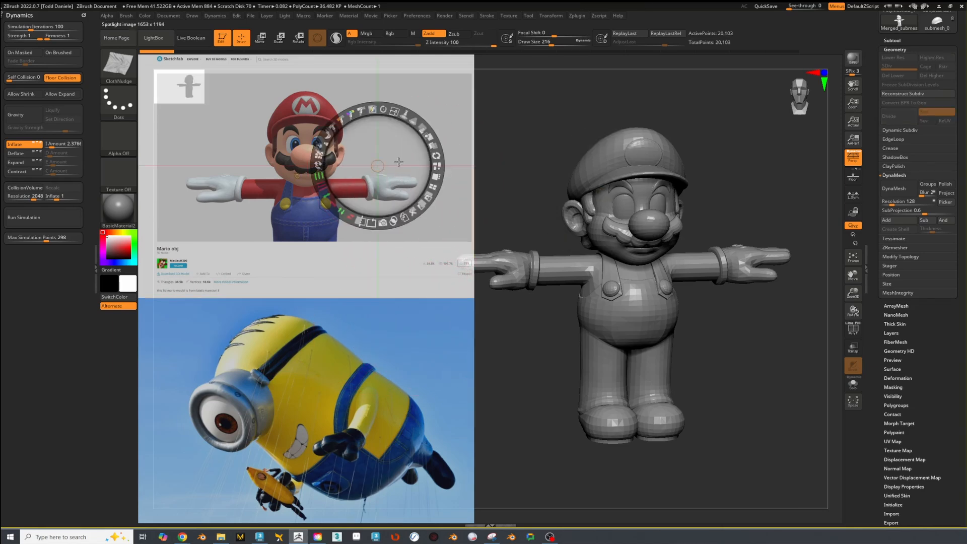
{"action": "left_click", "coordinate": [413, 213]}
{"action": "left_click_drag", "start_coordinate": [341, 339], "coordinate": [385, 161]}
{"action": "left_click_drag", "start_coordinate": [401, 111], "coordinate": [411, 149]}
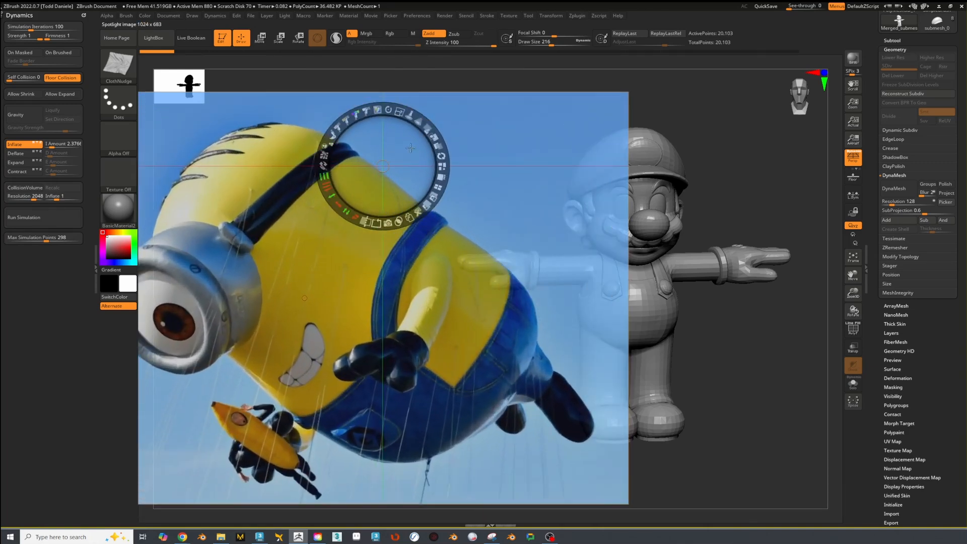
{"action": "left_click_drag", "start_coordinate": [509, 275], "coordinate": [536, 236]}
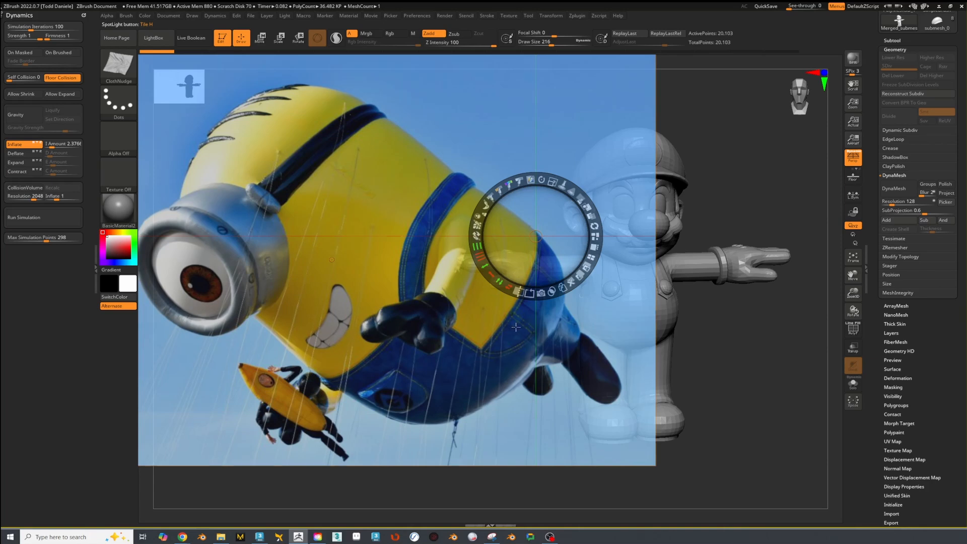
{"action": "key", "text": "z"}
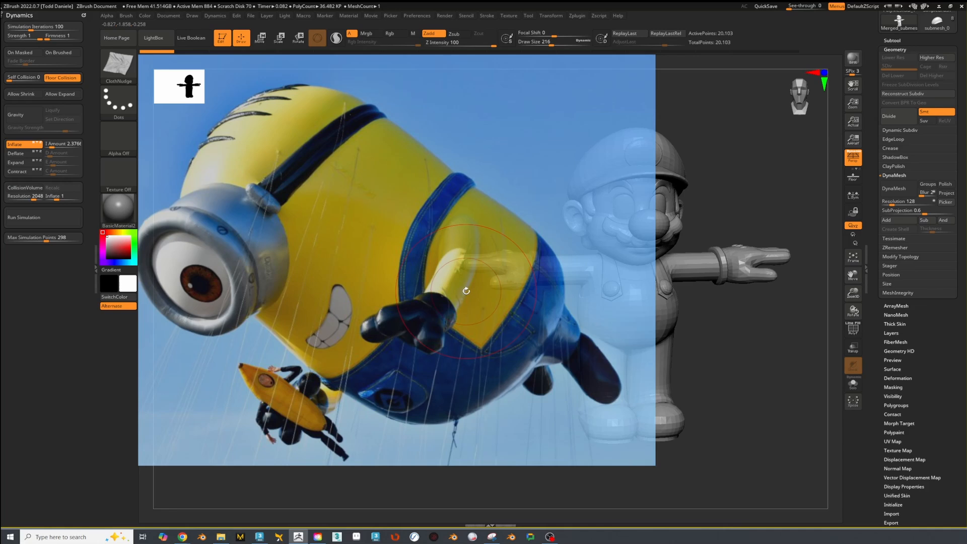
{"action": "key", "text": "shift+z"}
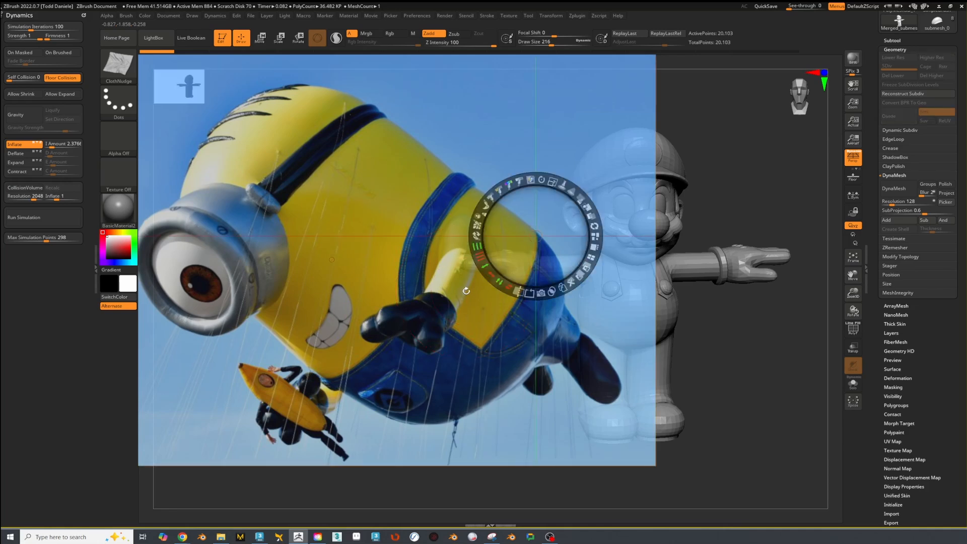
{"action": "left_click", "coordinate": [571, 282]}
Examine the Mario model from several sides, with and without its polygroup wireframe
{"action": "mouse_move", "coordinate": [735, 332]}
{"action": "left_mouse_down"}
{"action": "mouse_move", "coordinate": [774, 353]}
{"action": "mouse_move", "coordinate": [676, 337]}
{"action": "mouse_move", "coordinate": [656, 312]}
{"action": "mouse_move", "coordinate": [689, 373]}
{"action": "mouse_move", "coordinate": [691, 349]}
{"action": "mouse_move", "coordinate": [660, 351]}
{"action": "left_mouse_up"}
{"action": "key", "text": "shift+f"}
{"action": "key", "text": "shift+f"}
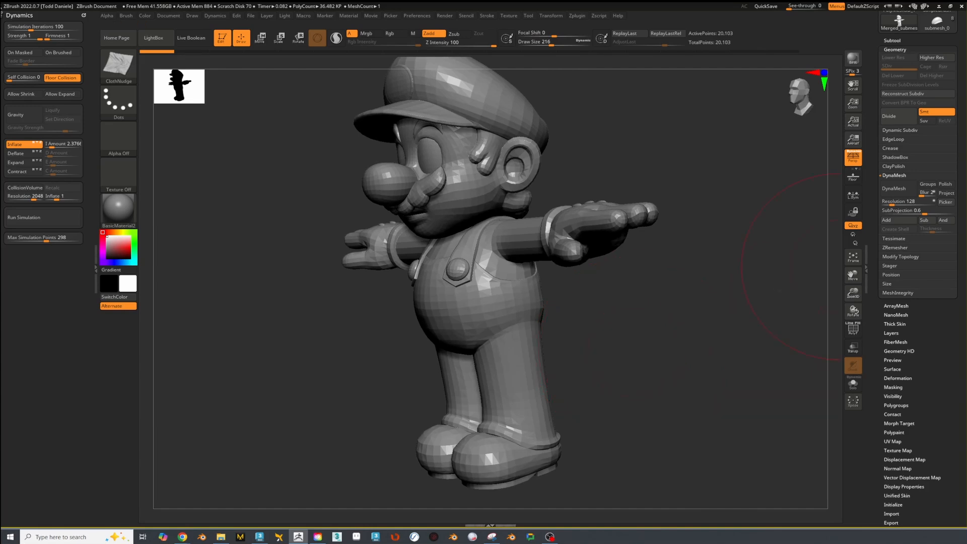
{"action": "key", "text": "alt+Tab"}
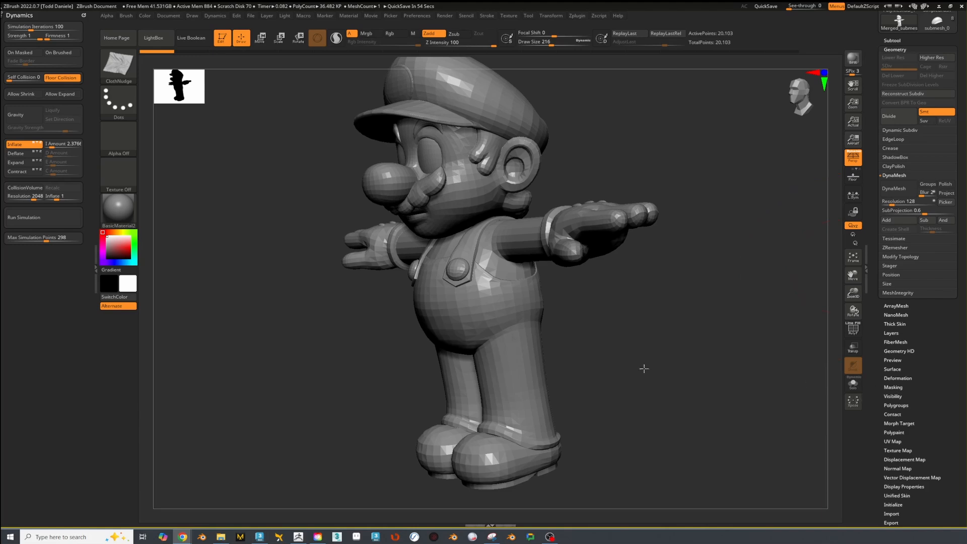
{"action": "left_click_drag", "start_coordinate": [643, 368], "coordinate": [686, 386]}
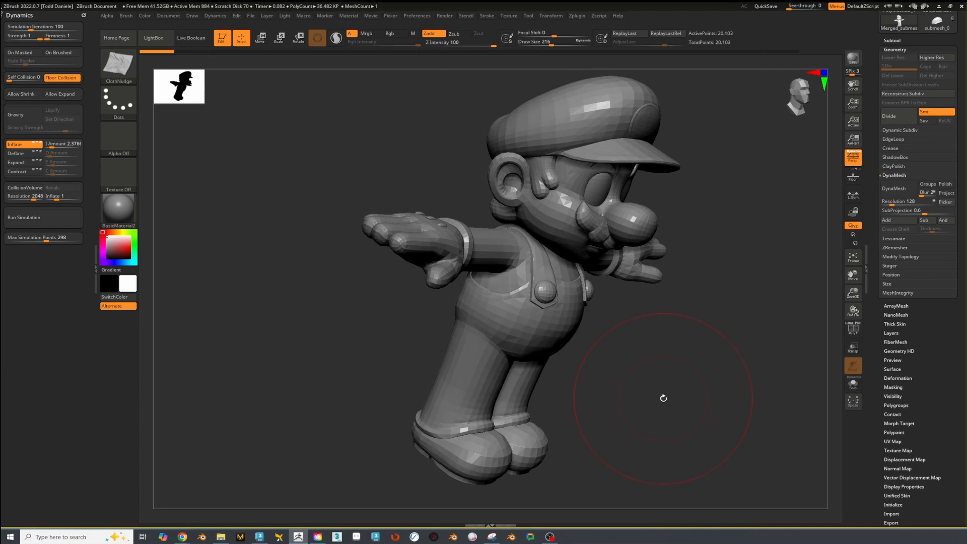
{"action": "left_click_drag", "start_coordinate": [644, 339], "coordinate": [676, 353]}
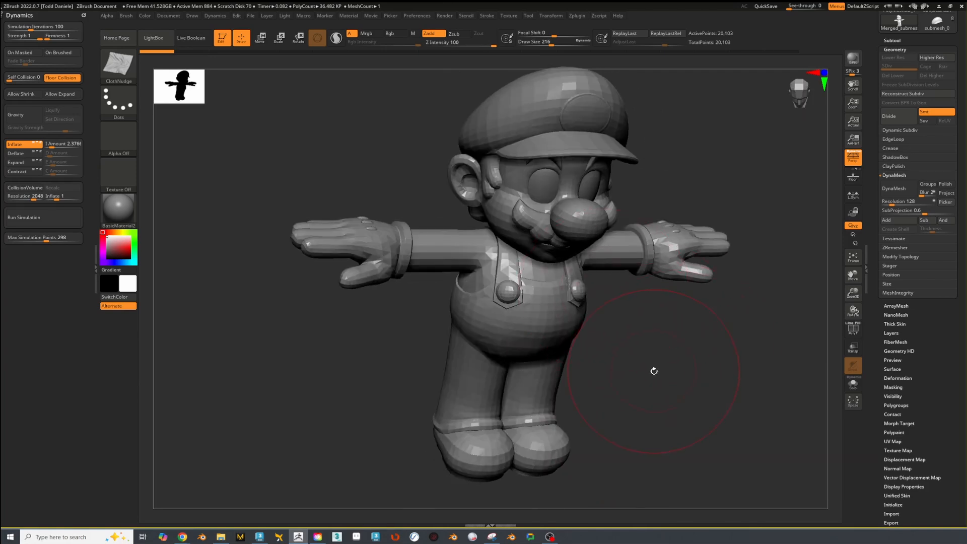
{"action": "key", "text": "shift"}
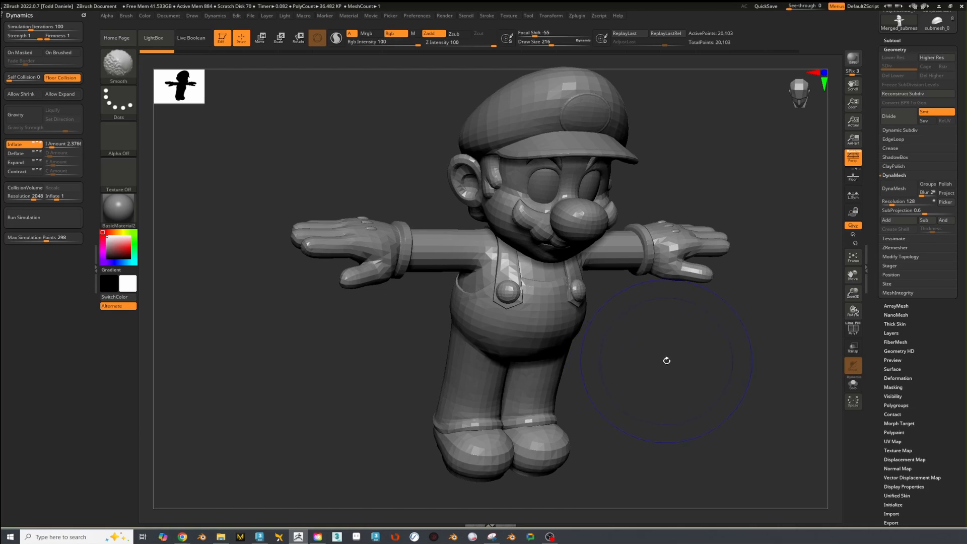
{"action": "key", "text": "shift+f"}
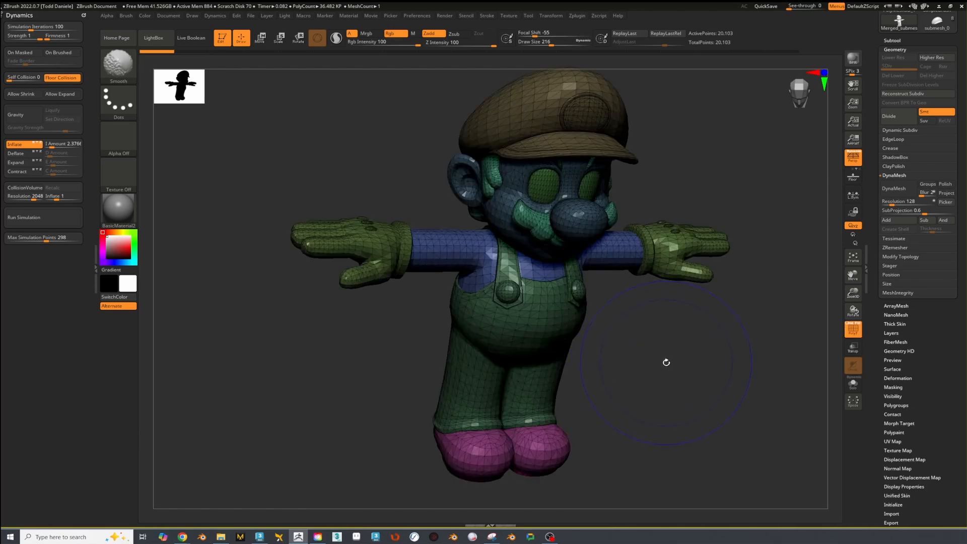
{"action": "key", "text": "shift"}
{"action": "key", "text": "shift+f"}
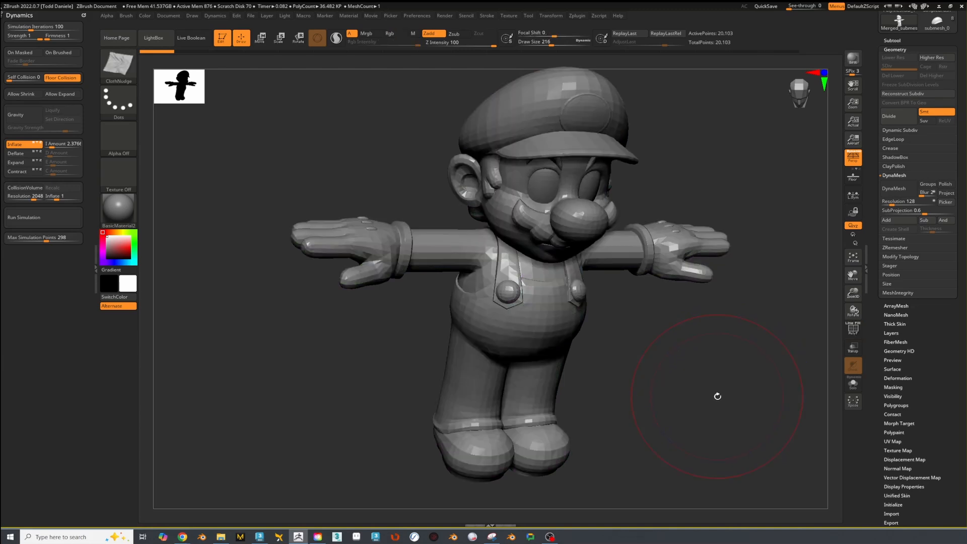
{"action": "mouse_move", "coordinate": [718, 397]}
{"action": "left_mouse_down"}
{"action": "mouse_move", "coordinate": [691, 388]}
{"action": "mouse_move", "coordinate": [708, 349]}
{"action": "mouse_move", "coordinate": [721, 356]}
{"action": "left_mouse_up"}
Display the polygroup wireframe and remesh Mario with DynaMesh at resolution 256 with Groups enabled
{"action": "key", "text": "shift+f"}
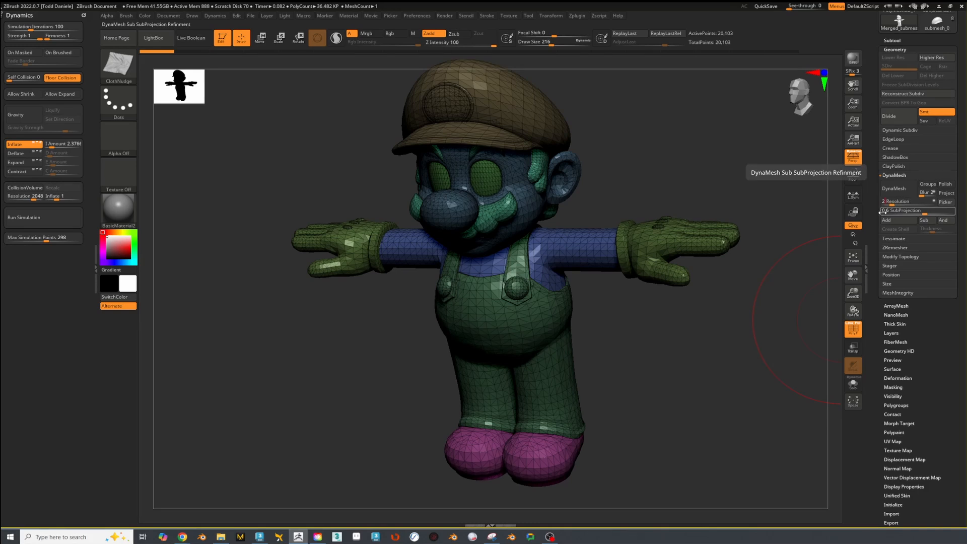
{"action": "type", "text": "6"}
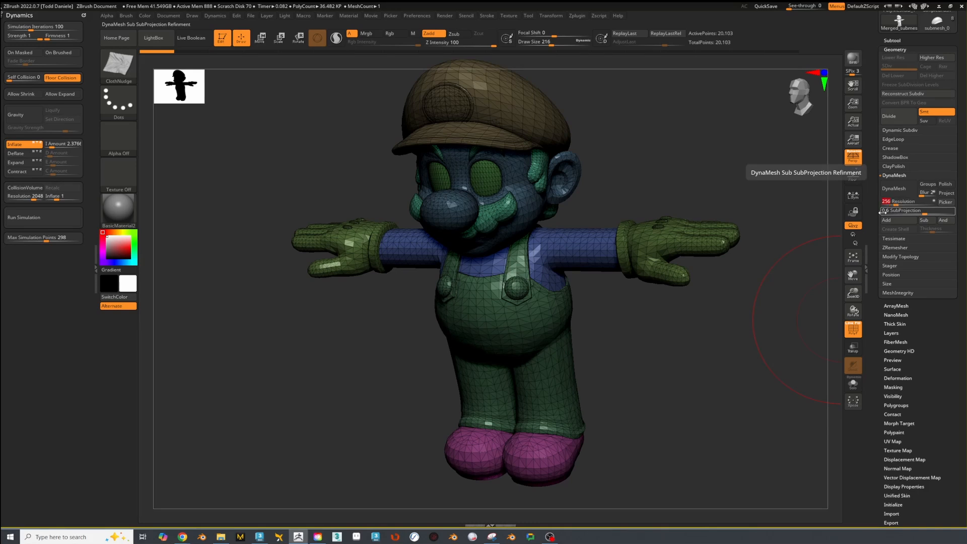
{"action": "key", "text": "Return"}
{"action": "left_click", "coordinate": [928, 184]}
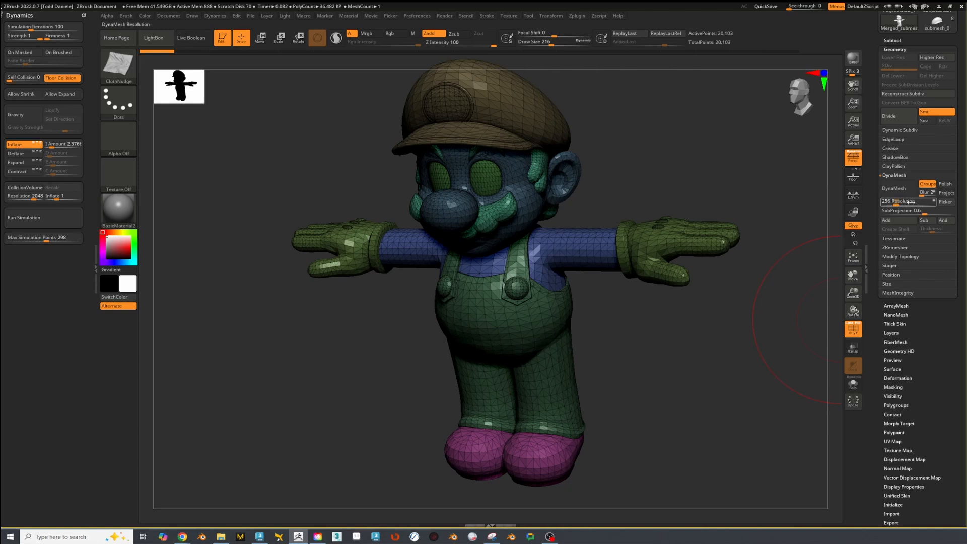
{"action": "left_click", "coordinate": [892, 190]}
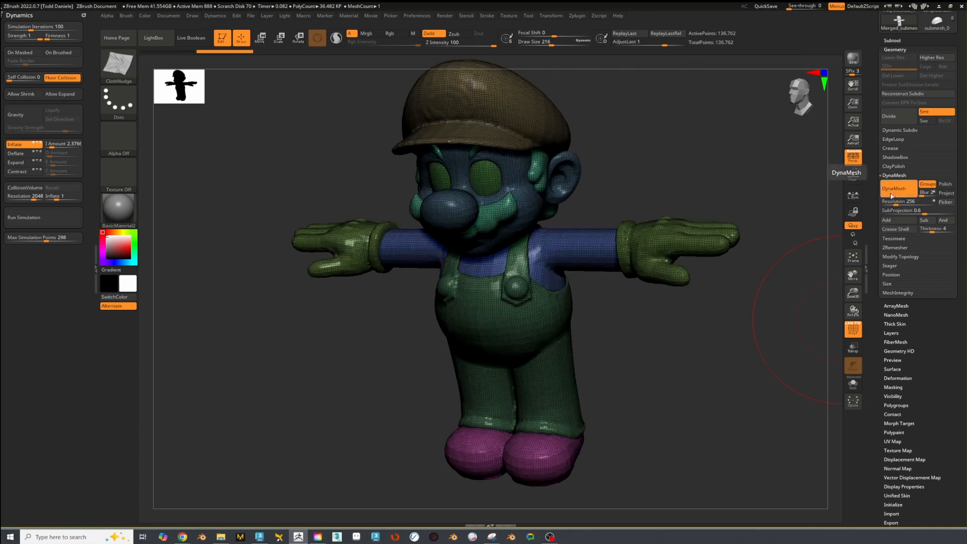
Hide the wireframe and smooth the faceted surface of the remeshed Mario with the Polish deformation
{"action": "left_click_drag", "start_coordinate": [706, 345], "coordinate": [728, 351]}
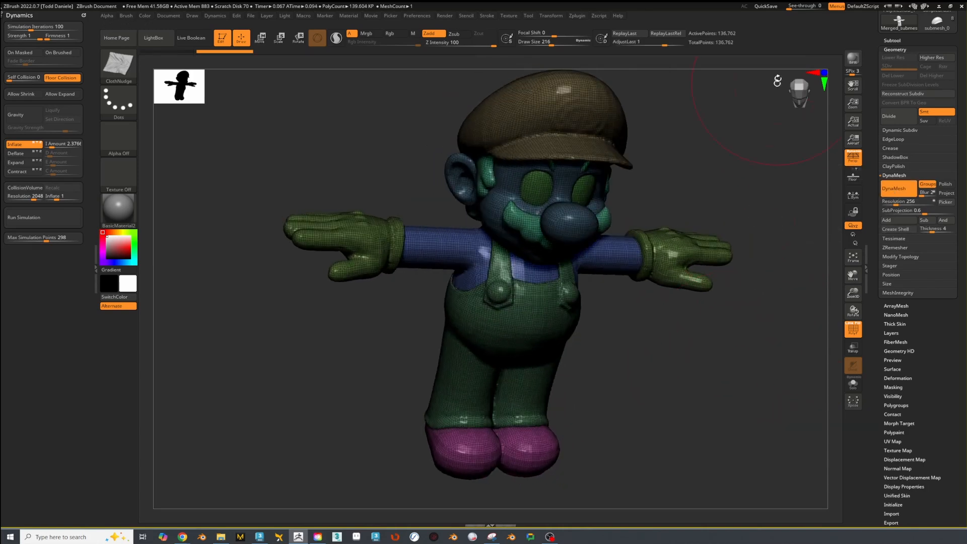
{"action": "key", "text": "shift+f"}
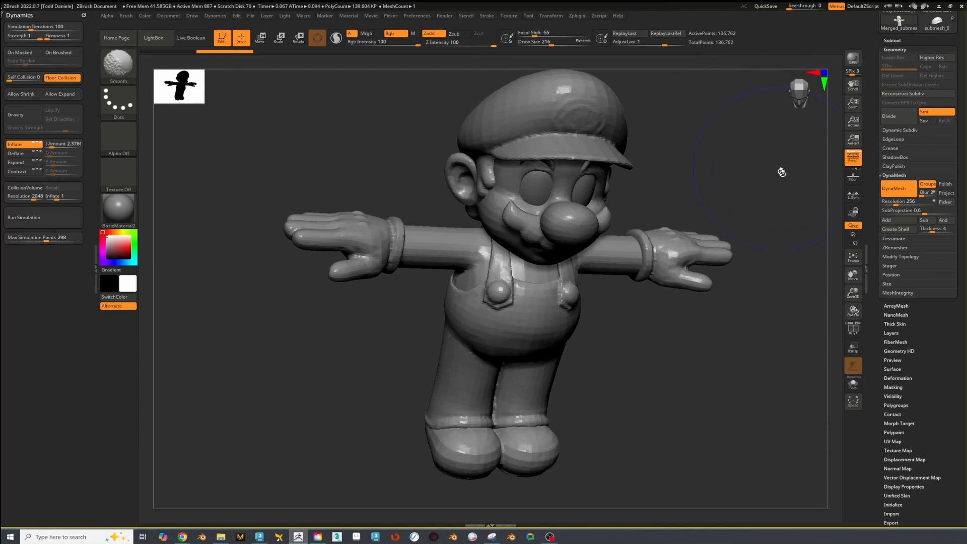
{"action": "left_click_drag", "start_coordinate": [794, 368], "coordinate": [763, 364]}
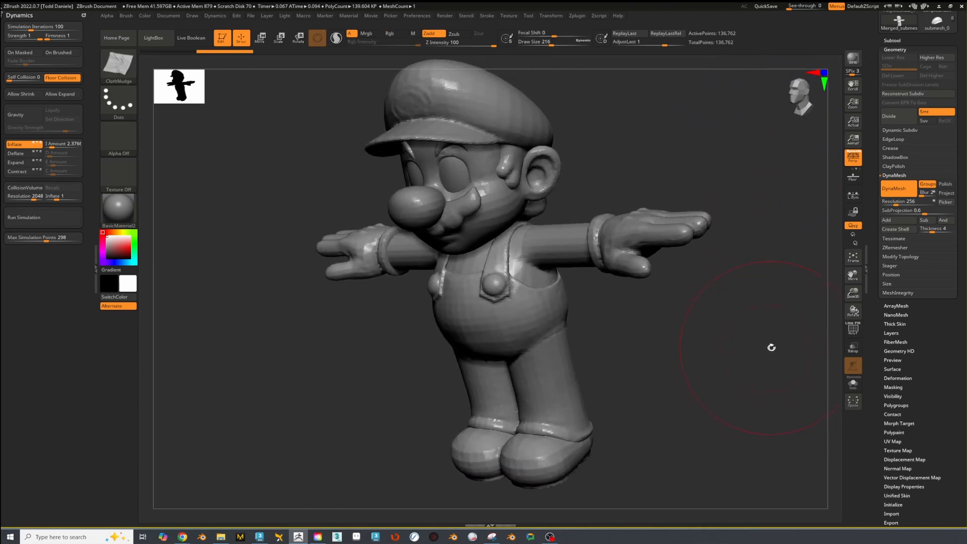
{"action": "left_click", "coordinate": [898, 379]}
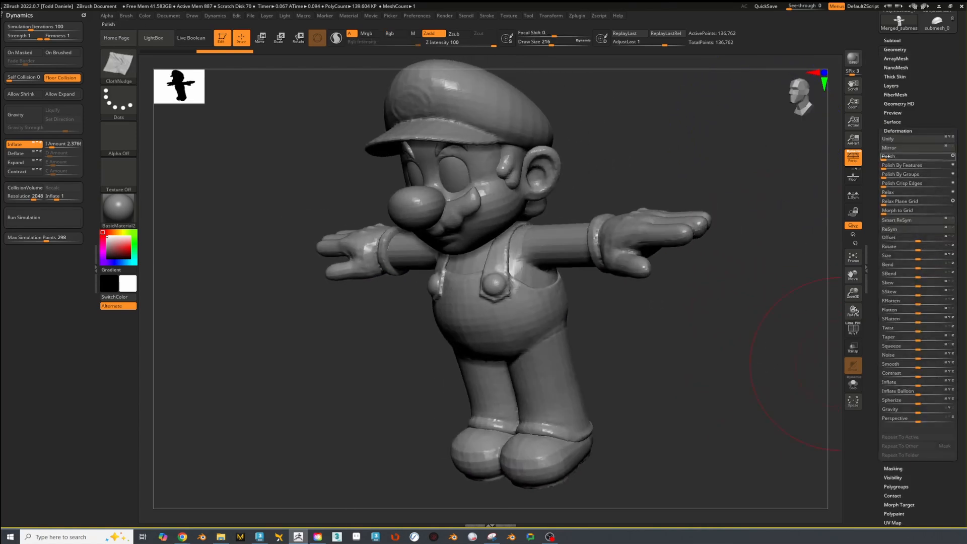
{"action": "left_click", "coordinate": [886, 157]}
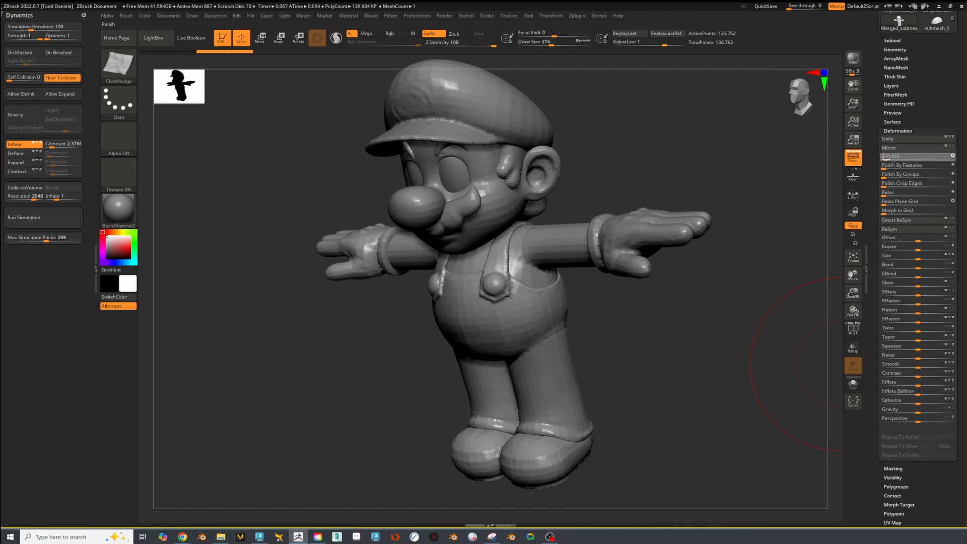
{"action": "left_click_drag", "start_coordinate": [727, 343], "coordinate": [758, 349]}
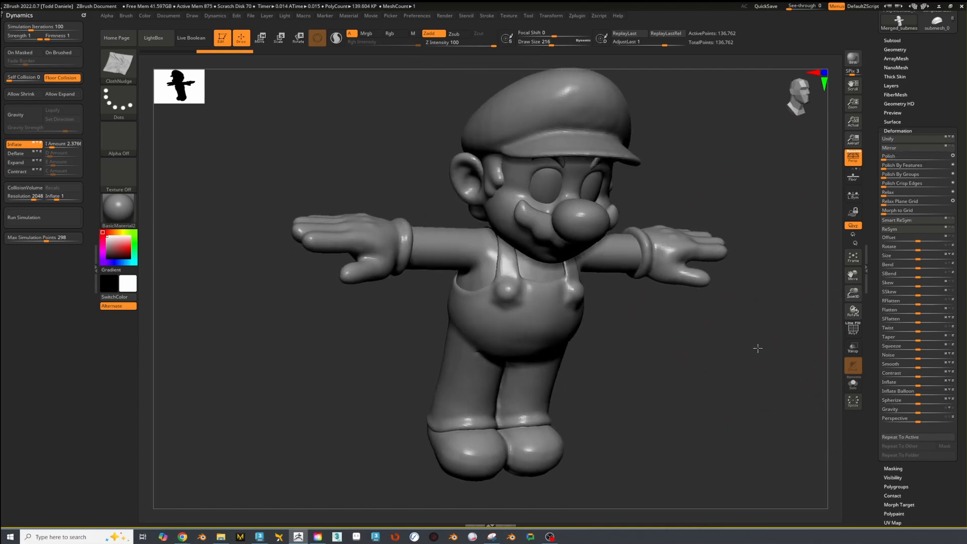
Set the cloth Inflate amount to 2 and run the simulation on the whole Mario mesh
{"action": "key", "text": "shift+f"}
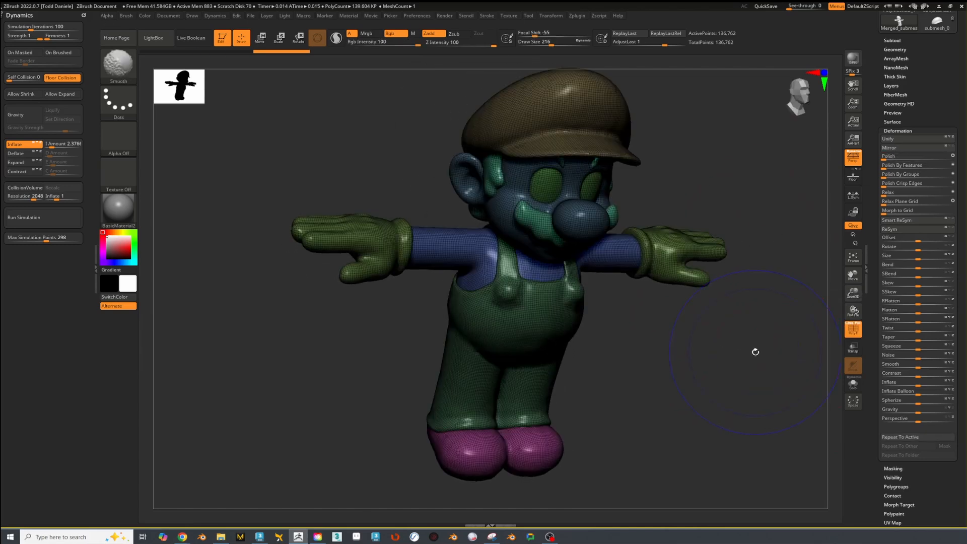
{"action": "key", "text": "shift+f"}
{"action": "left_click_drag", "start_coordinate": [756, 350], "coordinate": [713, 339]}
{"action": "left_click_drag", "start_coordinate": [656, 385], "coordinate": [699, 395]}
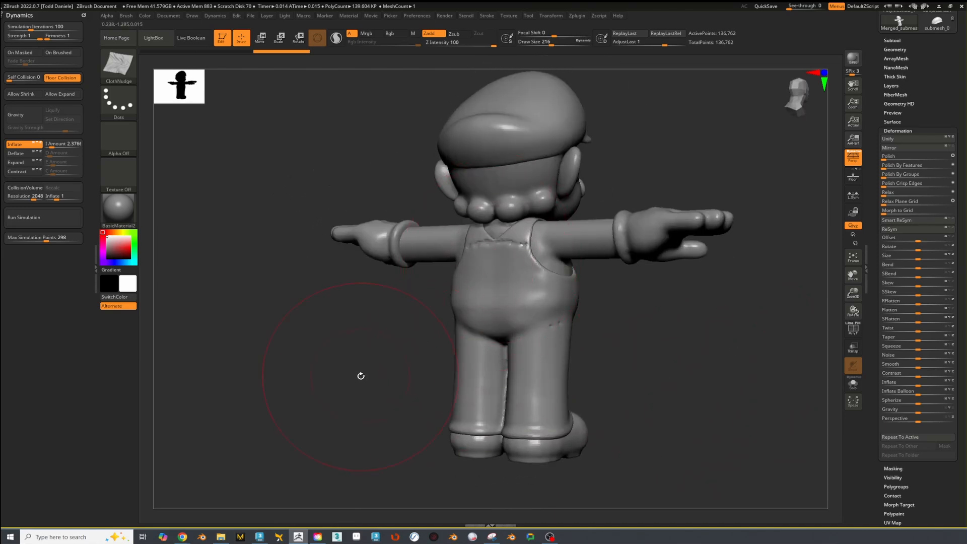
{"action": "left_click_drag", "start_coordinate": [361, 378], "coordinate": [653, 409]}
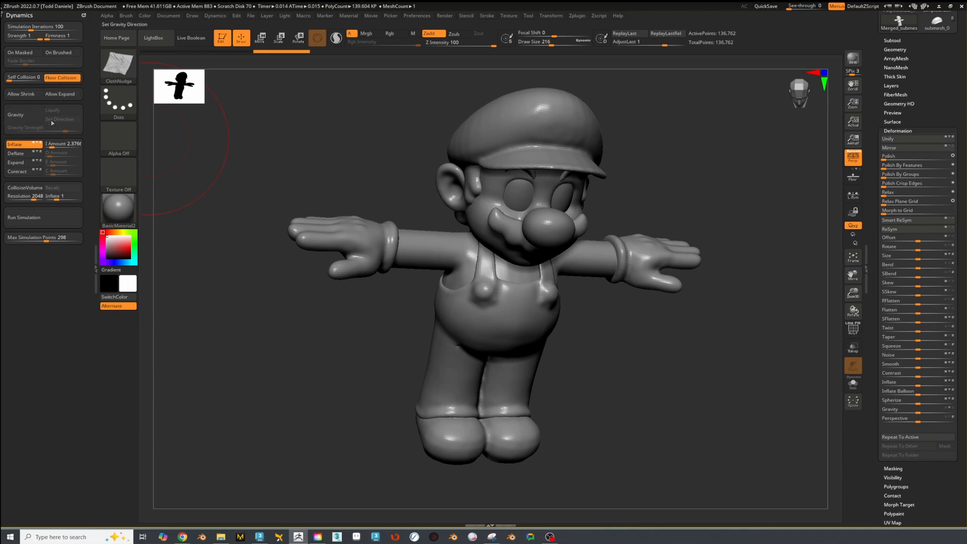
{"action": "left_click", "coordinate": [49, 144]}
{"action": "left_click_drag", "start_coordinate": [49, 145], "coordinate": [48, 145]}
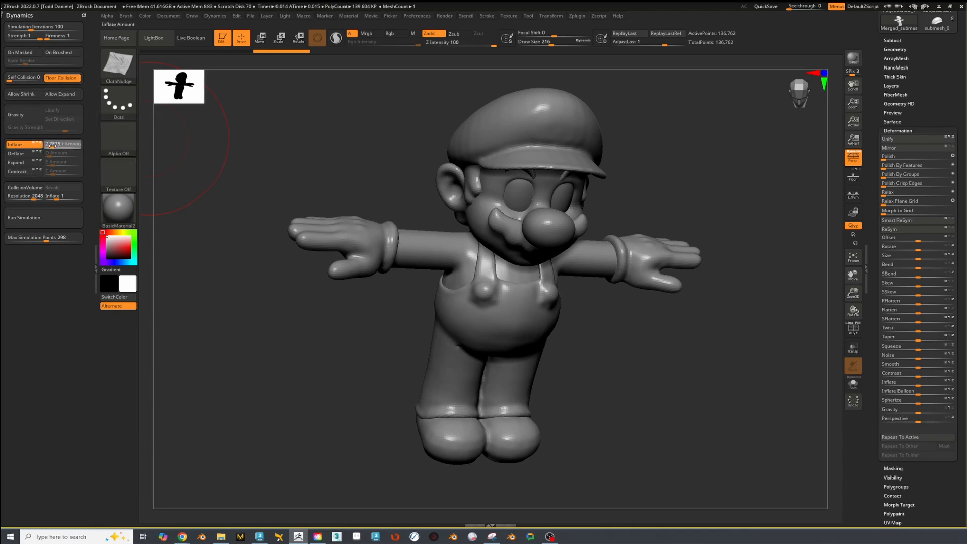
{"action": "left_click", "coordinate": [52, 145]}
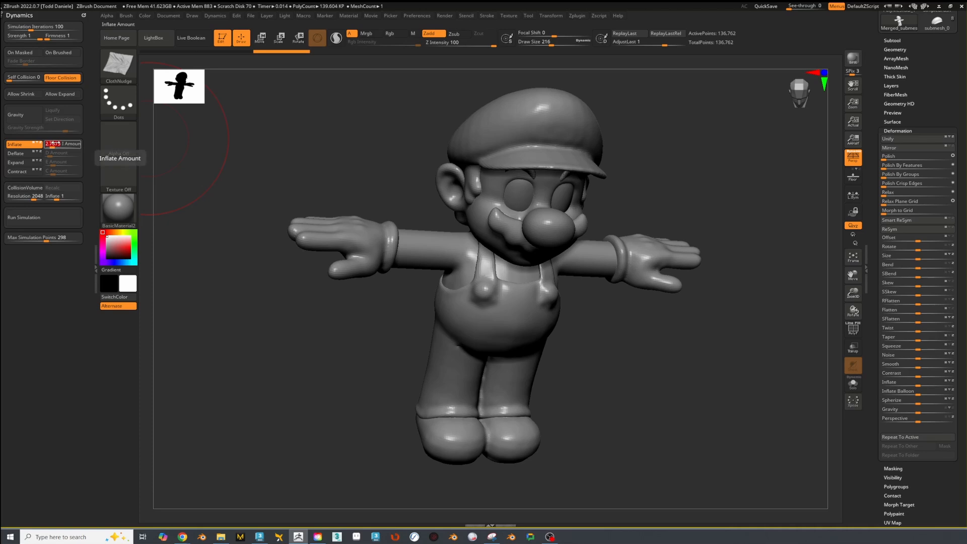
{"action": "key", "text": "Return"}
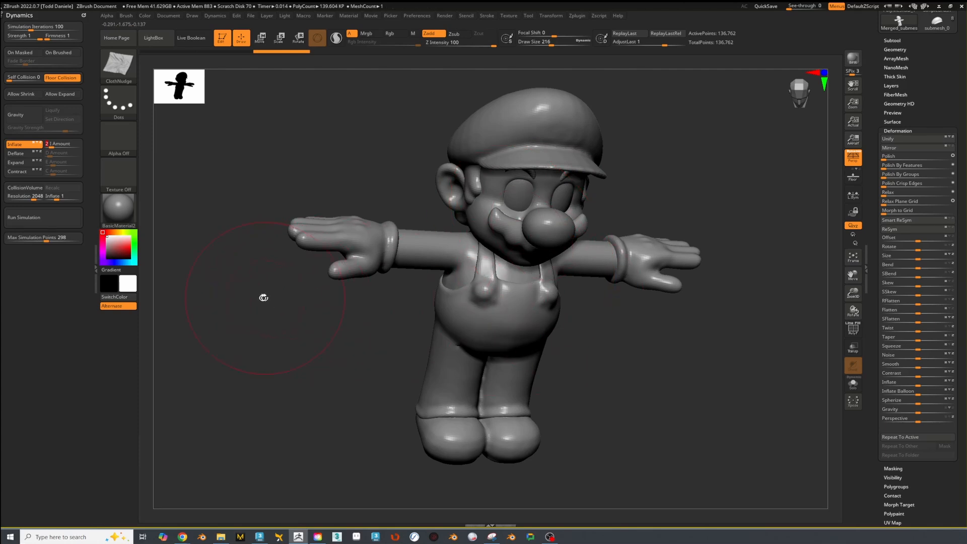
{"action": "left_click", "coordinate": [50, 219]}
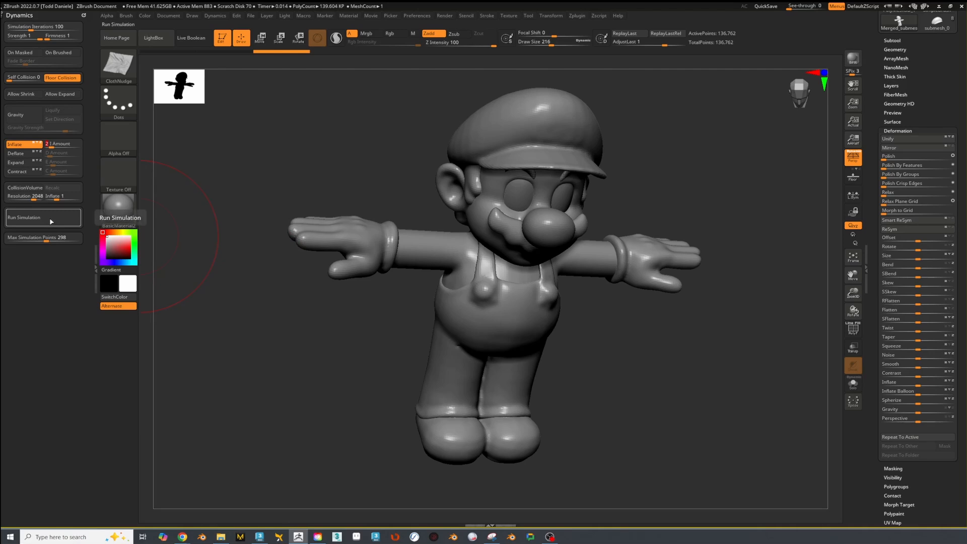
{"action": "left_click_drag", "start_coordinate": [702, 221], "coordinate": [753, 207]}
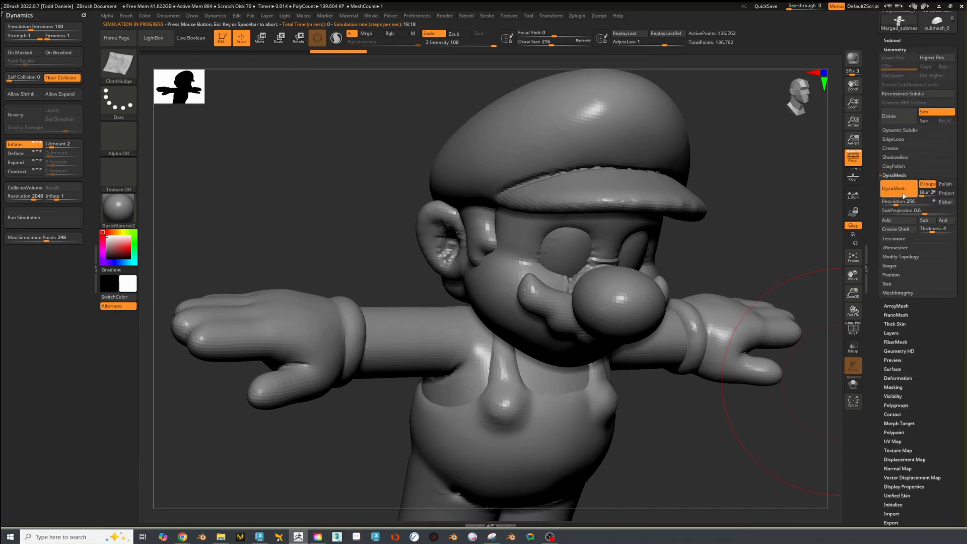
Undo the last changes to the inflated Mario mesh
{"action": "key", "text": "ctrl"}
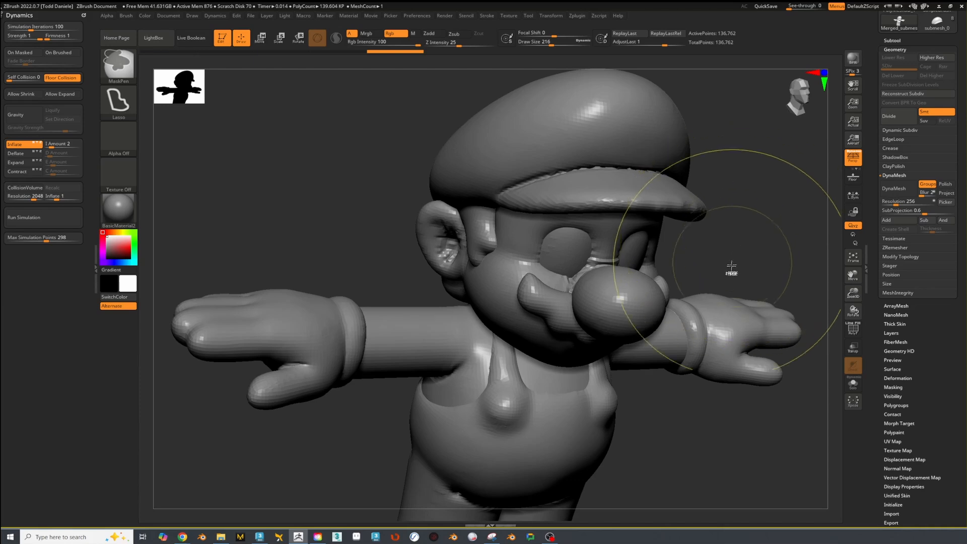
{"action": "key", "text": "ctrl+z"}
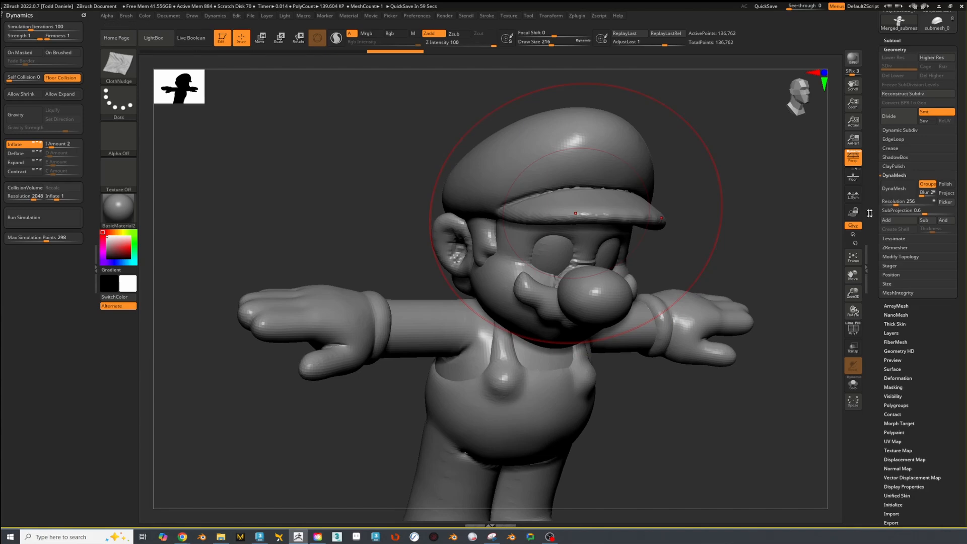
{"action": "key", "text": "ctrl+z"}
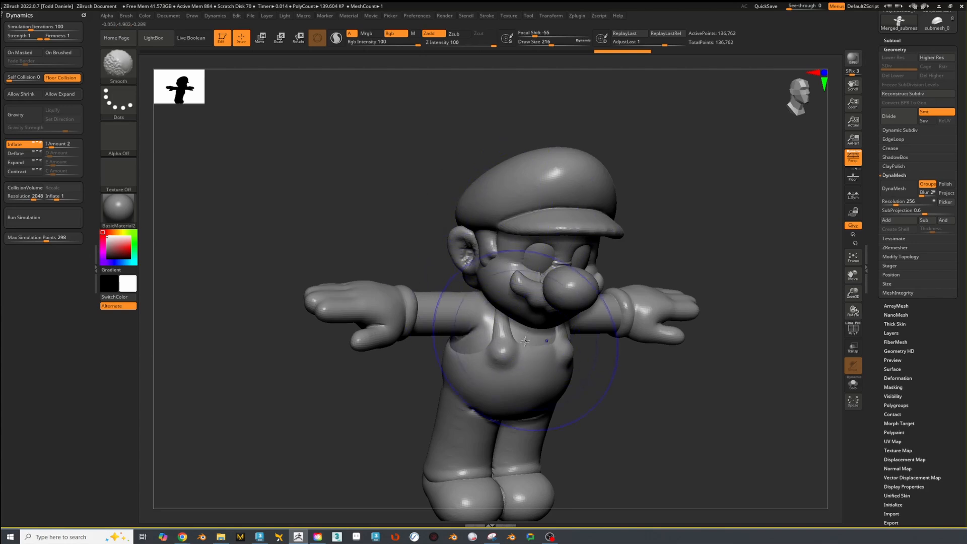
Smooth the pinched areas on Mario's trouser leg, face, ear and upper back with the Smooth brush
{"action": "left_click_drag", "start_coordinate": [451, 434], "coordinate": [462, 476], "text": "shift"}
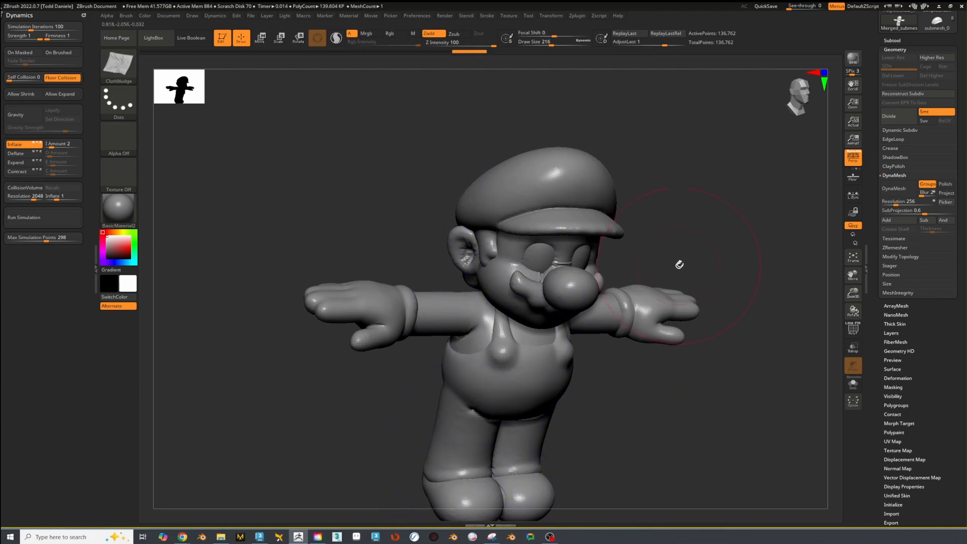
{"action": "left_click_drag", "start_coordinate": [679, 263], "coordinate": [667, 265]}
{"action": "mouse_move", "coordinate": [585, 283]}
{"action": "left_mouse_down", "text": "shift"}
{"action": "mouse_move", "coordinate": [506, 280]}
{"action": "mouse_move", "coordinate": [463, 263]}
{"action": "left_mouse_up", "text": "shift"}
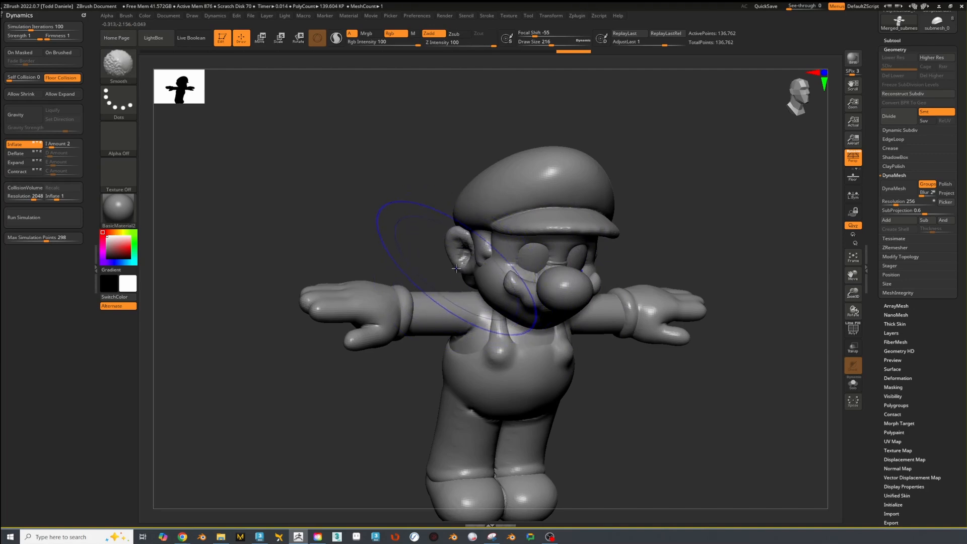
{"action": "mouse_move", "coordinate": [683, 222]}
{"action": "left_mouse_down"}
{"action": "mouse_move", "coordinate": [757, 233]}
{"action": "mouse_move", "coordinate": [731, 241]}
{"action": "left_mouse_up"}
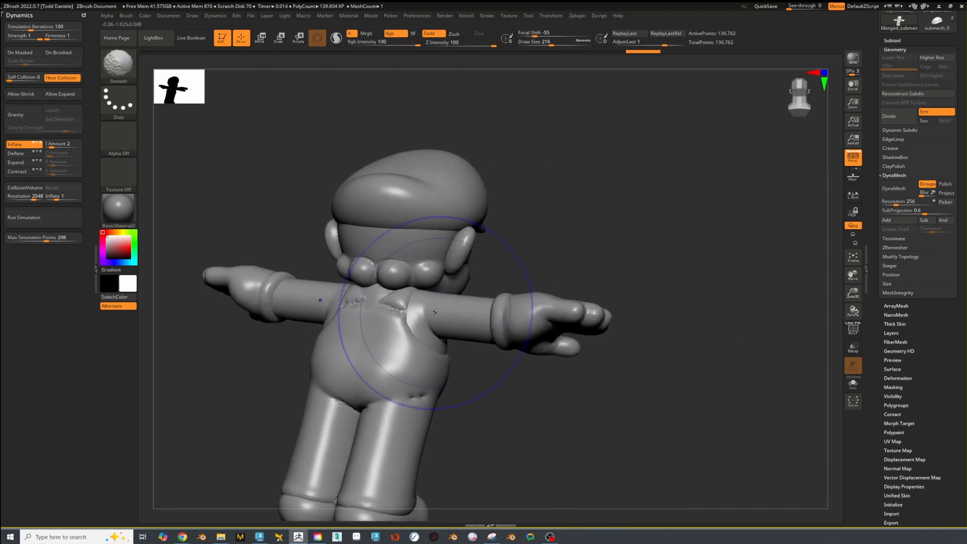
{"action": "left_click_drag", "start_coordinate": [437, 311], "coordinate": [363, 319], "text": "shift"}
{"action": "left_click_drag", "start_coordinate": [633, 248], "coordinate": [758, 244]}
{"action": "mouse_move", "coordinate": [729, 306]}
{"action": "left_mouse_down"}
{"action": "mouse_move", "coordinate": [732, 346]}
{"action": "mouse_move", "coordinate": [694, 371]}
{"action": "mouse_move", "coordinate": [626, 371]}
{"action": "left_mouse_up"}
{"action": "mouse_move", "coordinate": [610, 120]}
{"action": "left_mouse_down"}
{"action": "mouse_move", "coordinate": [660, 140]}
{"action": "mouse_move", "coordinate": [650, 147]}
{"action": "left_mouse_up"}
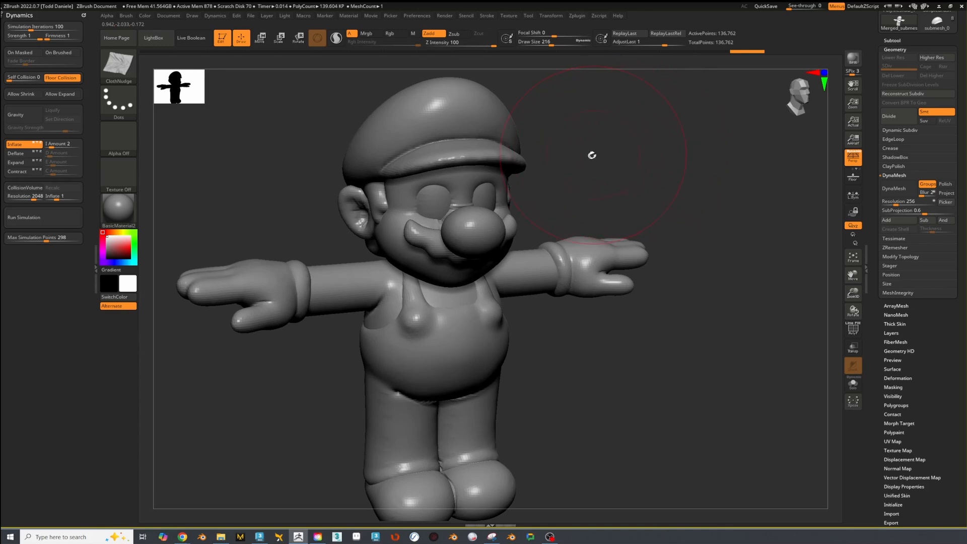
Run the inflate simulation on Mario again and smooth around the shoes and cap
{"action": "left_click", "coordinate": [57, 222]}
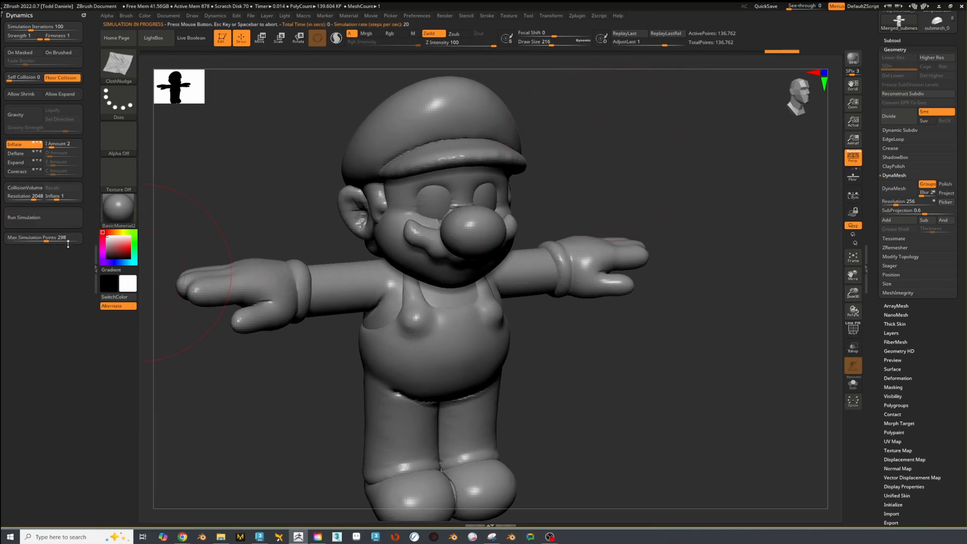
{"action": "left_click_drag", "start_coordinate": [774, 364], "coordinate": [735, 358]}
{"action": "key", "text": "shift"}
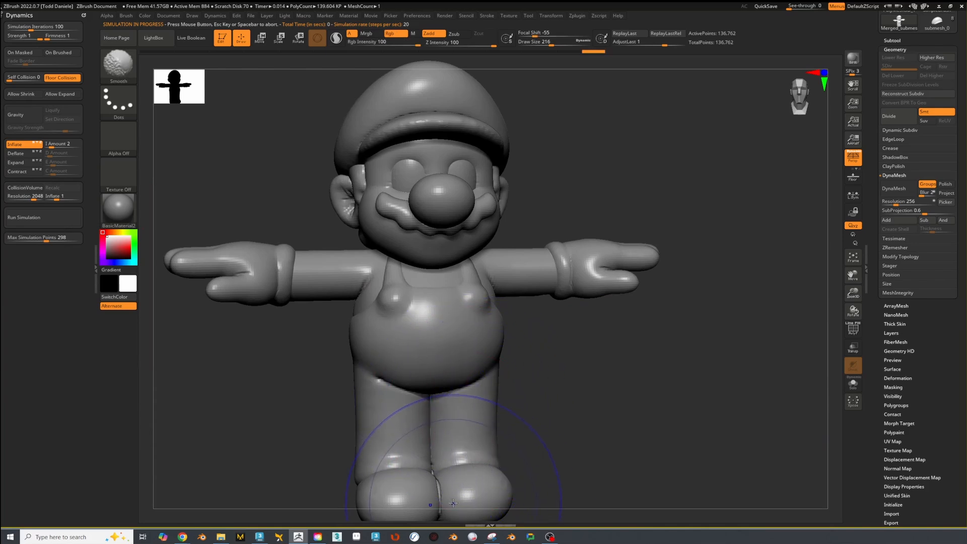
{"action": "left_click_drag", "start_coordinate": [615, 421], "coordinate": [673, 411]}
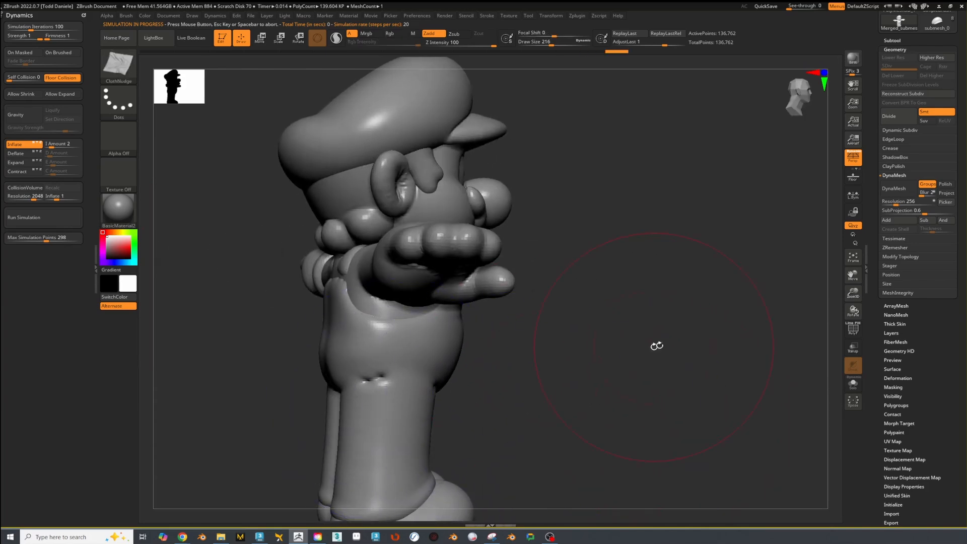
{"action": "left_click_drag", "start_coordinate": [656, 346], "coordinate": [781, 352]}
{"action": "key", "text": "shift"}
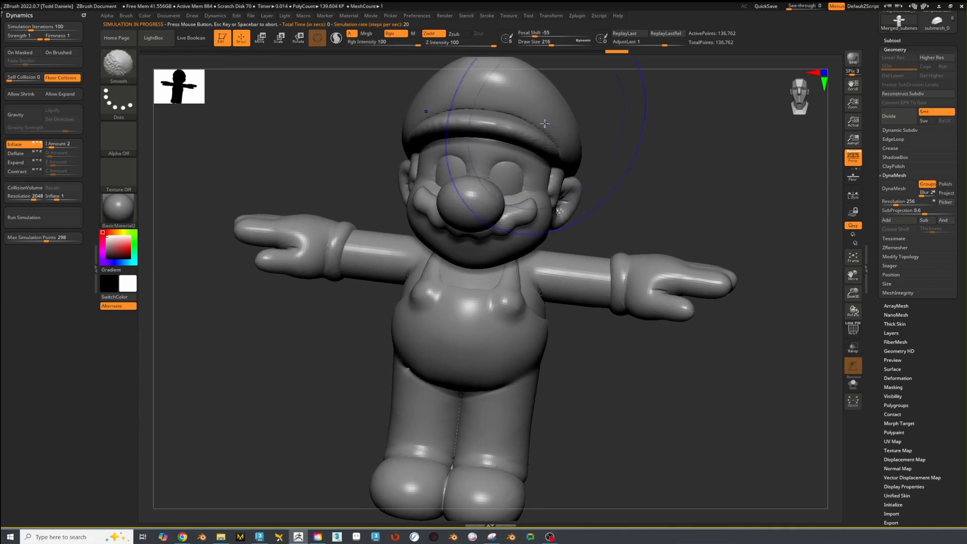
{"action": "mouse_move", "coordinate": [619, 120]}
{"action": "left_mouse_down"}
{"action": "mouse_move", "coordinate": [650, 115]}
{"action": "mouse_move", "coordinate": [686, 126]}
{"action": "mouse_move", "coordinate": [748, 219]}
{"action": "left_mouse_up"}
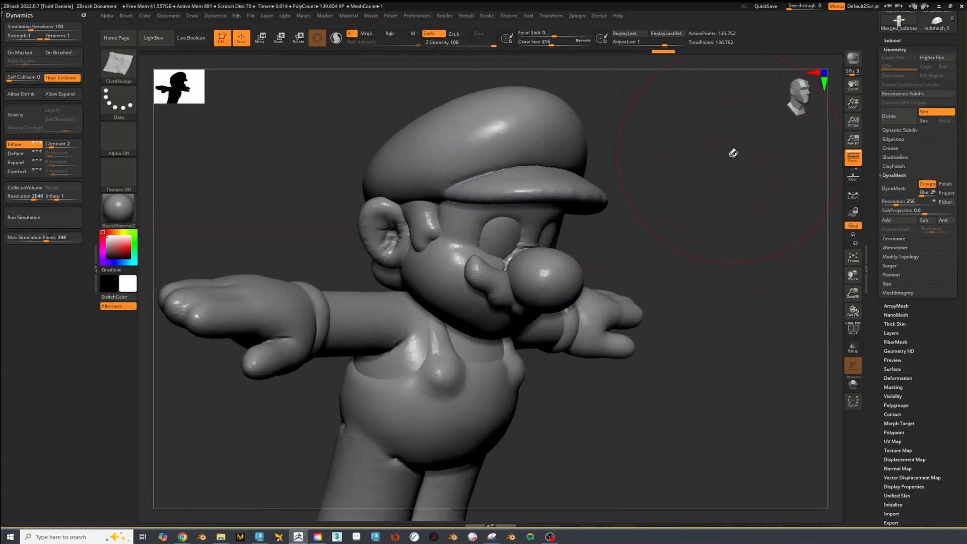
{"action": "mouse_move", "coordinate": [761, 175]}
{"action": "left_mouse_down"}
{"action": "mouse_move", "coordinate": [732, 194]}
{"action": "mouse_move", "coordinate": [757, 187]}
{"action": "left_mouse_up"}
Duplicate the Mario subtool, move the copy above the original and hide the original
{"action": "left_click", "coordinate": [891, 41]}
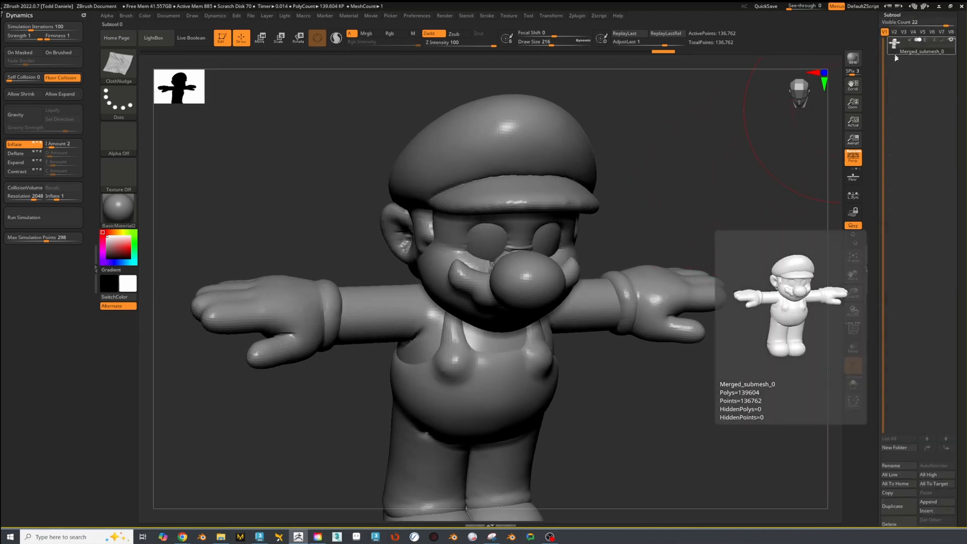
{"action": "left_click_drag", "start_coordinate": [877, 465], "coordinate": [870, 440]}
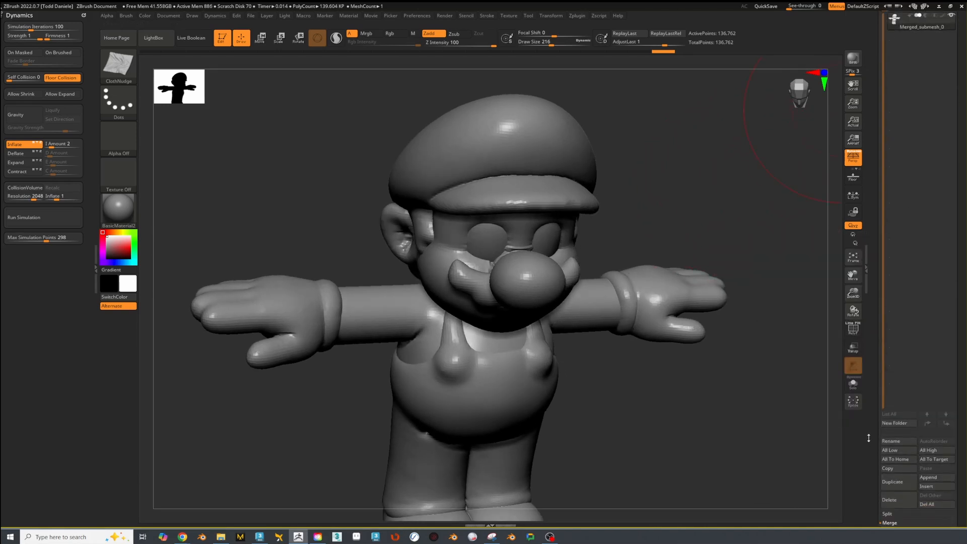
{"action": "left_click", "coordinate": [899, 483]}
{"action": "left_click_drag", "start_coordinate": [875, 292], "coordinate": [877, 354]}
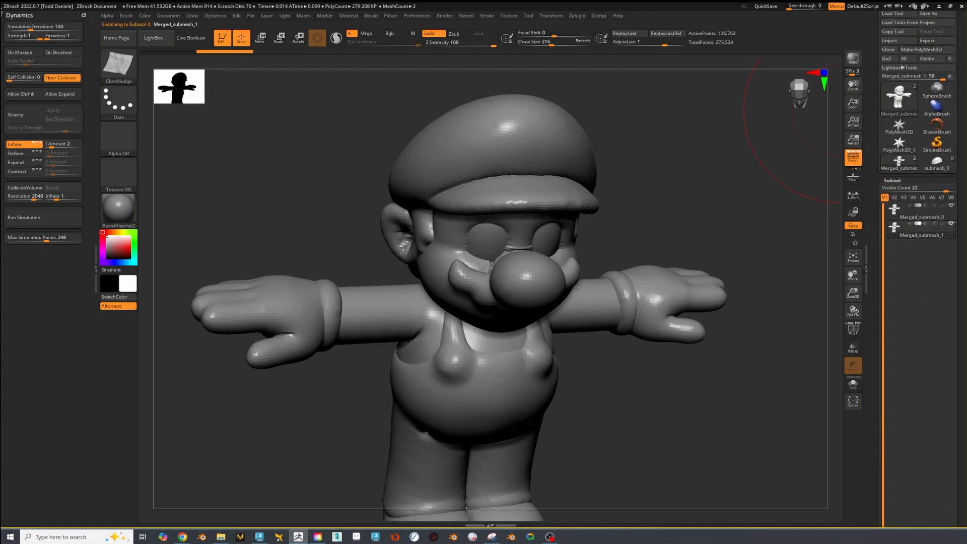
{"action": "left_click_drag", "start_coordinate": [935, 230], "coordinate": [931, 209]}
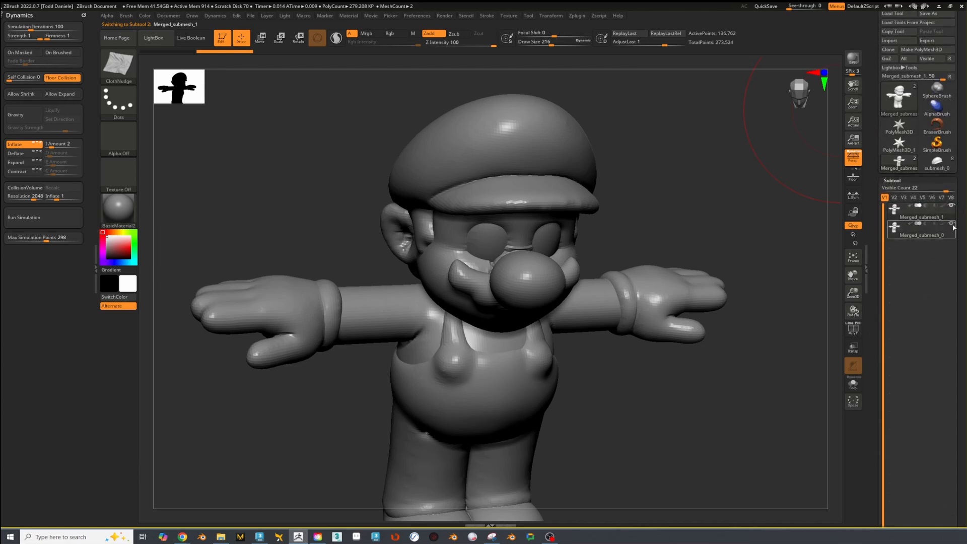
Isolate the hair and mustache polygroup on the duplicate, mask it, and bring the rest of Mario back into view
{"action": "left_click_drag", "start_coordinate": [740, 227], "coordinate": [757, 192]}
{"action": "key", "text": "shift+f"}
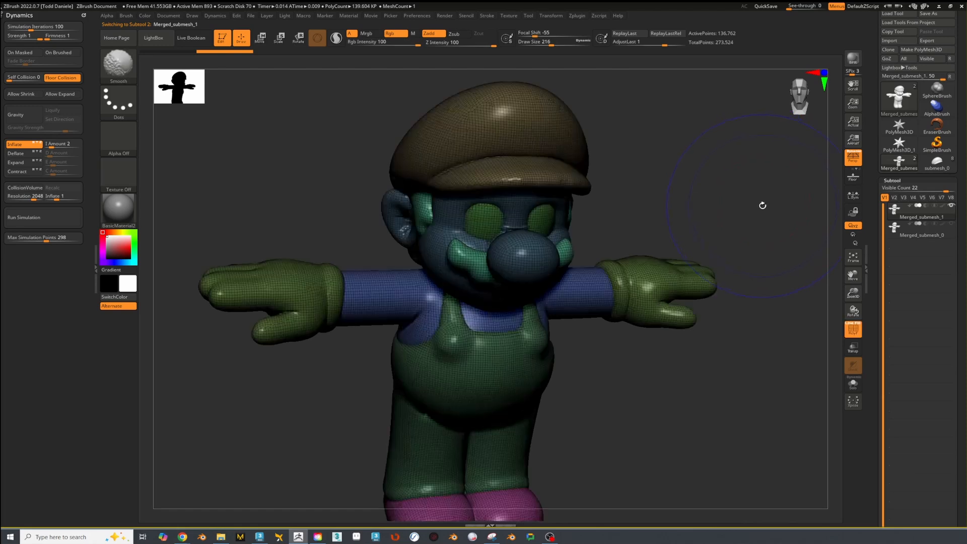
{"action": "key", "text": "shift+f"}
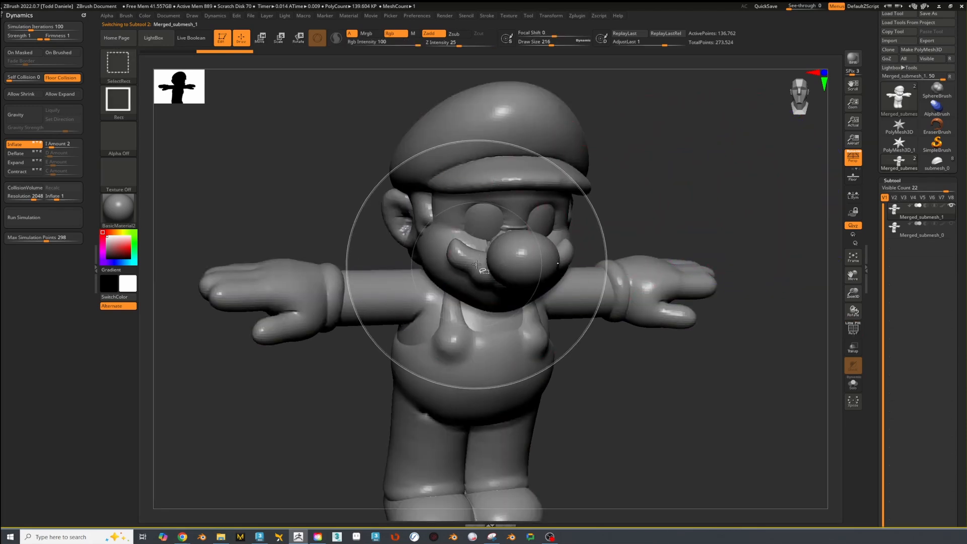
{"action": "left_click", "coordinate": [479, 263], "text": "ctrl+shift"}
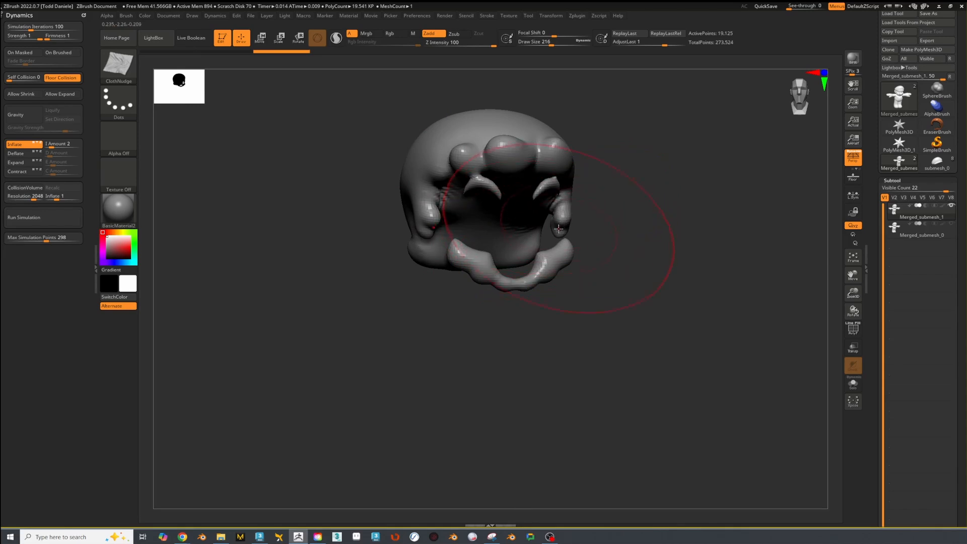
{"action": "key", "text": "ctrl+a"}
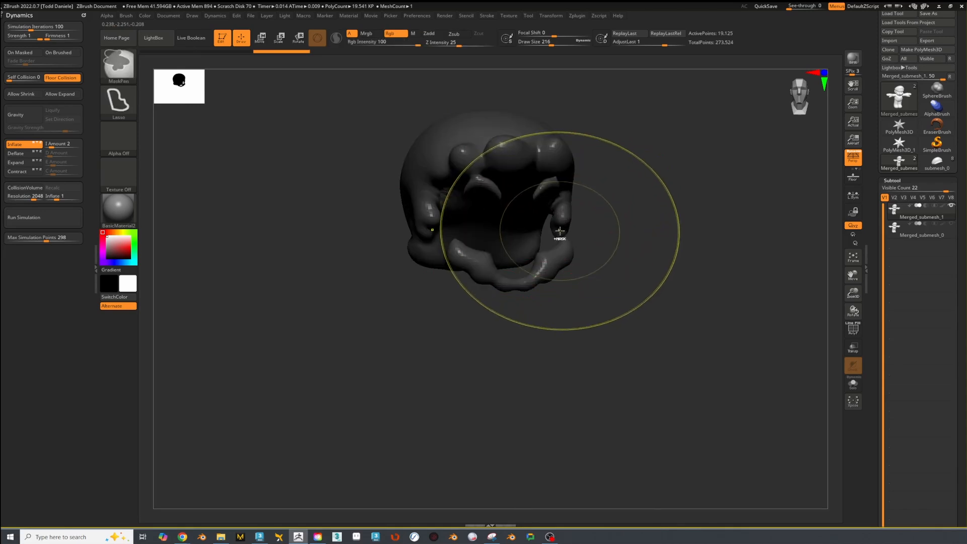
{"action": "left_click", "coordinate": [709, 195], "text": "ctrl+shift"}
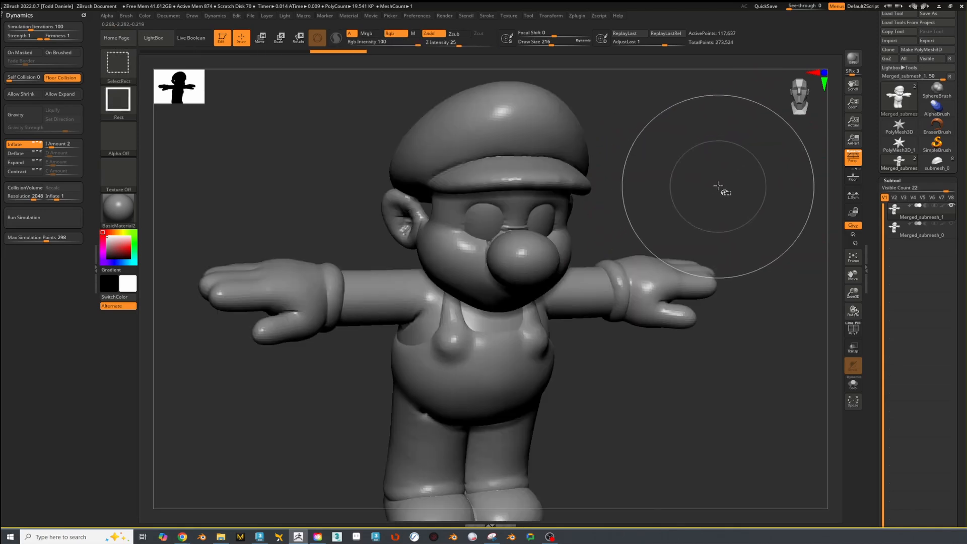
{"action": "left_click", "coordinate": [731, 184], "text": "ctrl+shift"}
{"action": "left_click", "coordinate": [730, 181], "text": "ctrl+shift"}
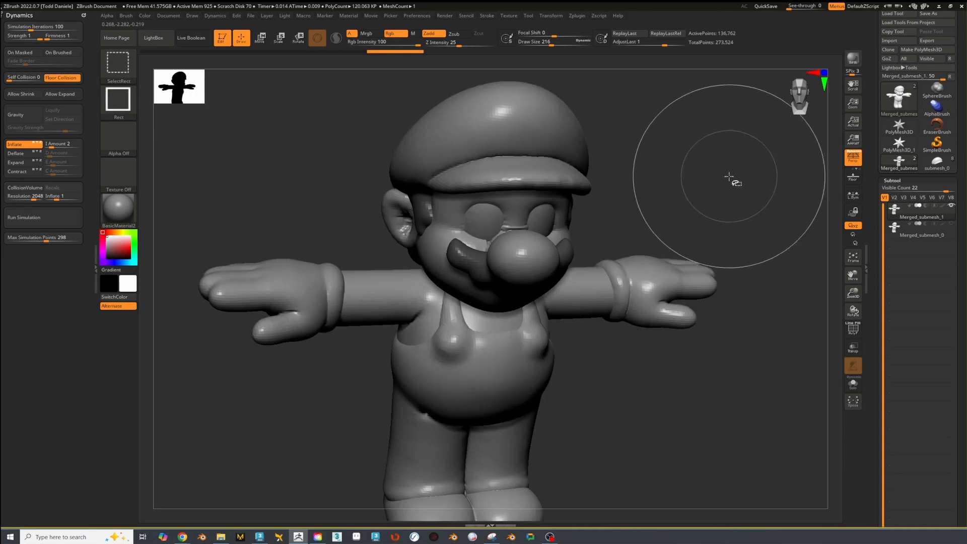
Restrict the cloth dynamics to the masked hair and mustache with On Masked and run the simulation
{"action": "left_click_drag", "start_coordinate": [709, 173], "coordinate": [155, 140]}
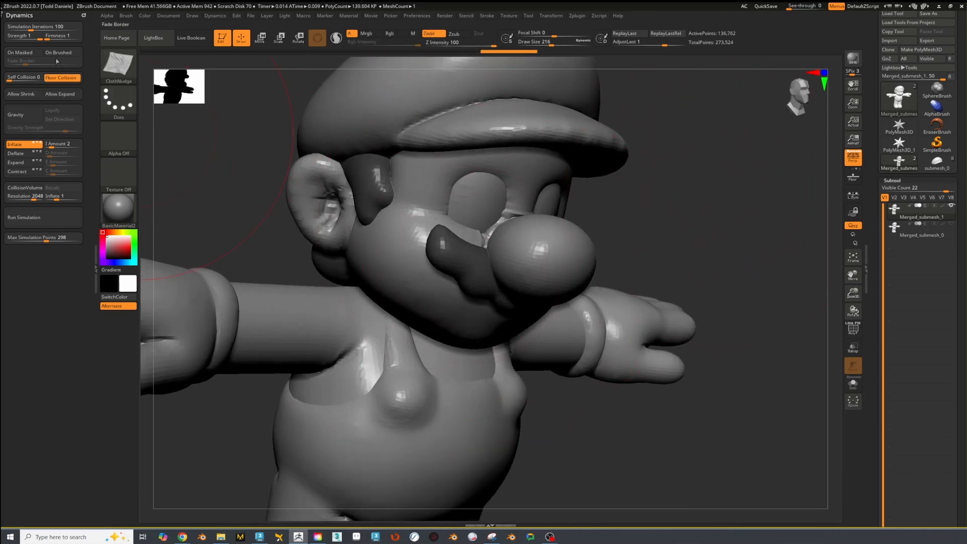
{"action": "left_click", "coordinate": [19, 53]}
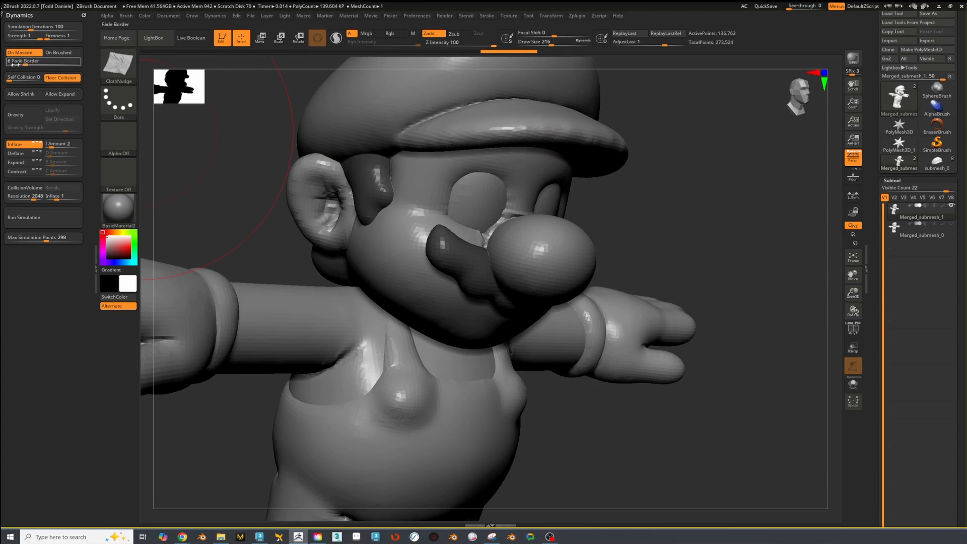
{"action": "left_click", "coordinate": [59, 218]}
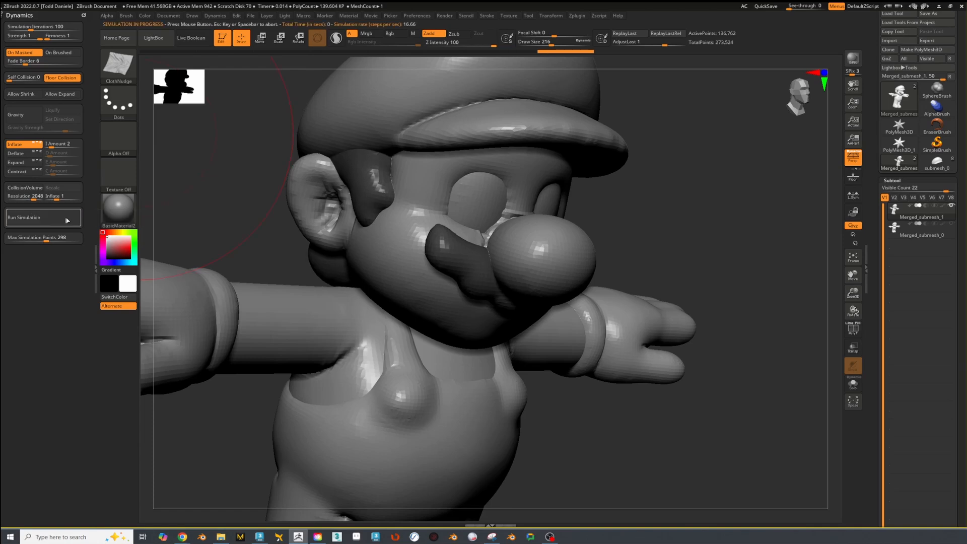
{"action": "left_click_drag", "start_coordinate": [791, 193], "coordinate": [734, 181]}
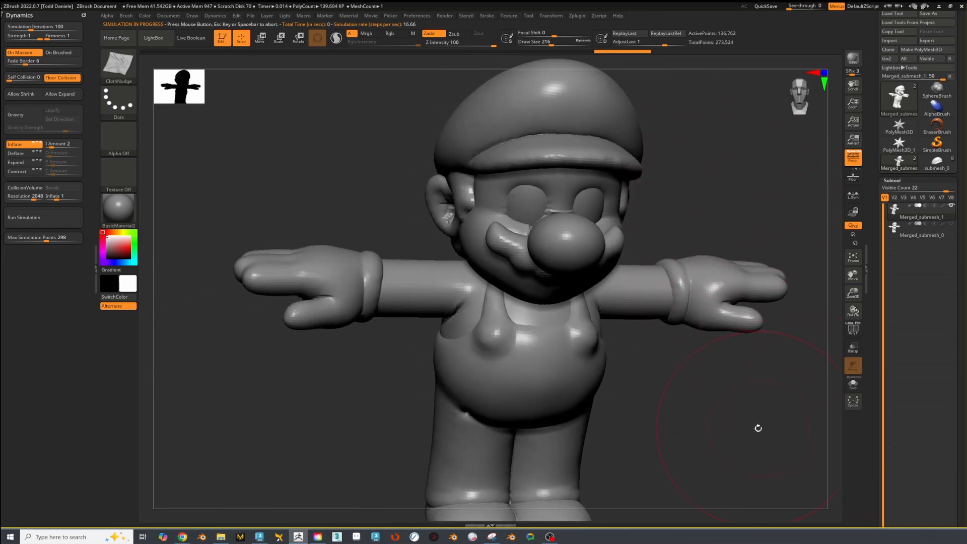
{"action": "left_click_drag", "start_coordinate": [759, 428], "coordinate": [767, 307]}
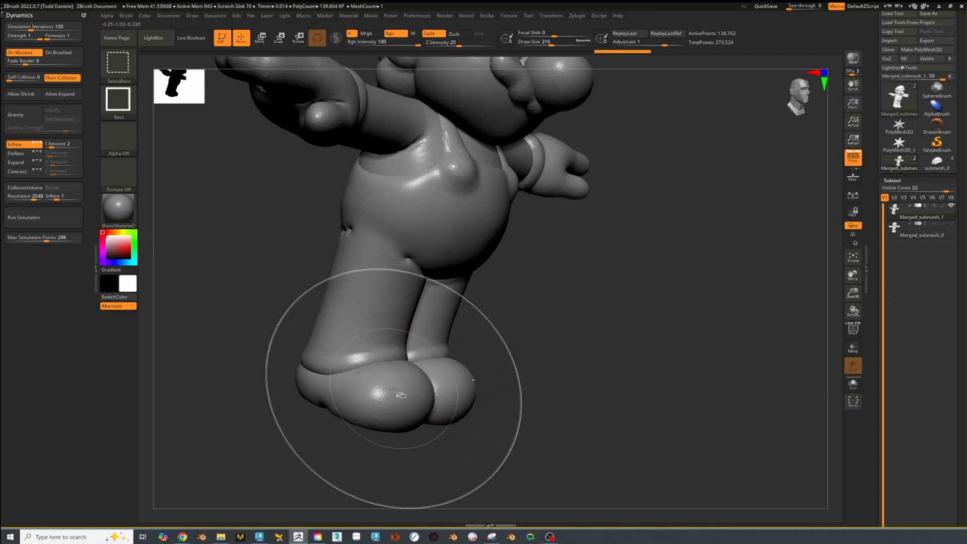
Isolate and mask the shoes polygroup, show all of Mario again, and run the inflate simulation on the masked shoes
{"action": "left_click", "coordinate": [403, 401], "text": "ctrl+shift"}
{"action": "left_click", "coordinate": [595, 349], "text": "ctrl+shift"}
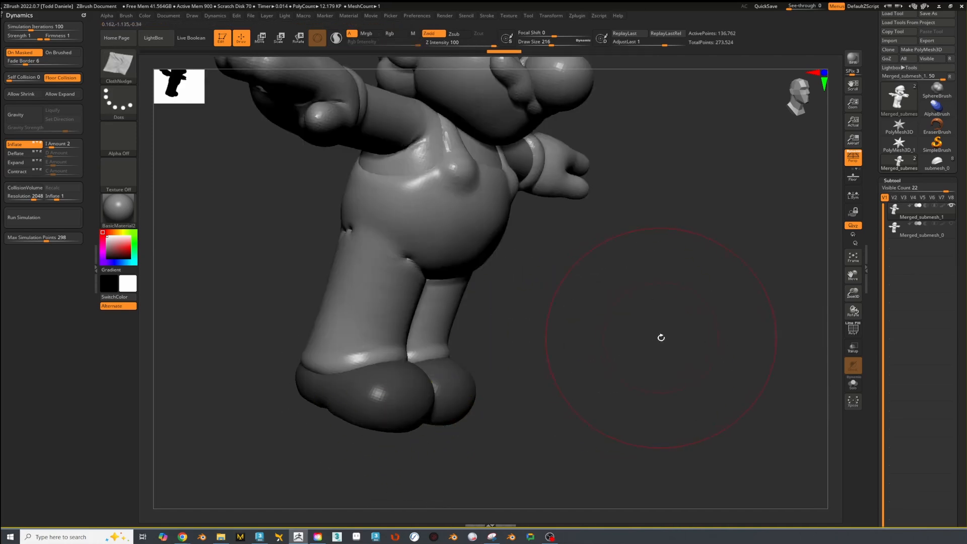
{"action": "left_click_drag", "start_coordinate": [657, 335], "coordinate": [732, 327]}
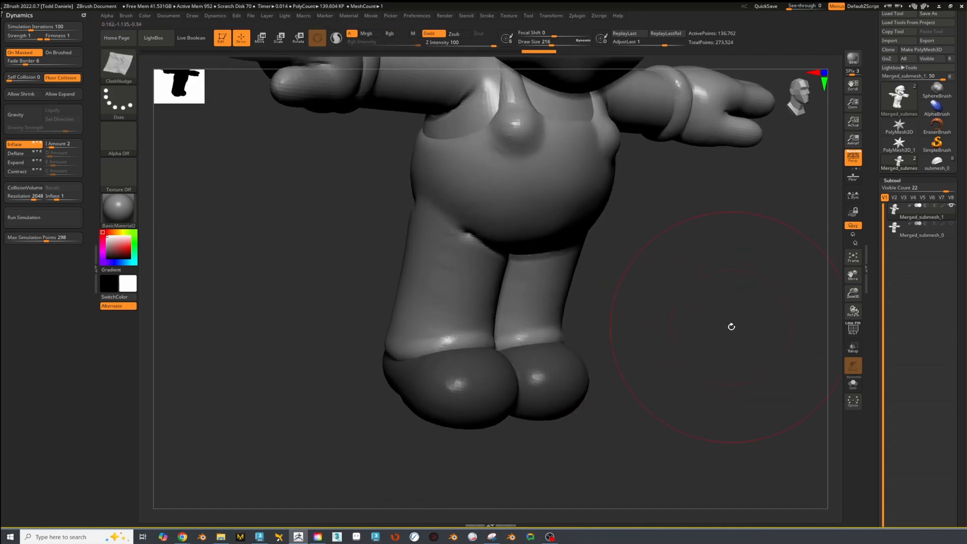
{"action": "left_click", "coordinate": [55, 223]}
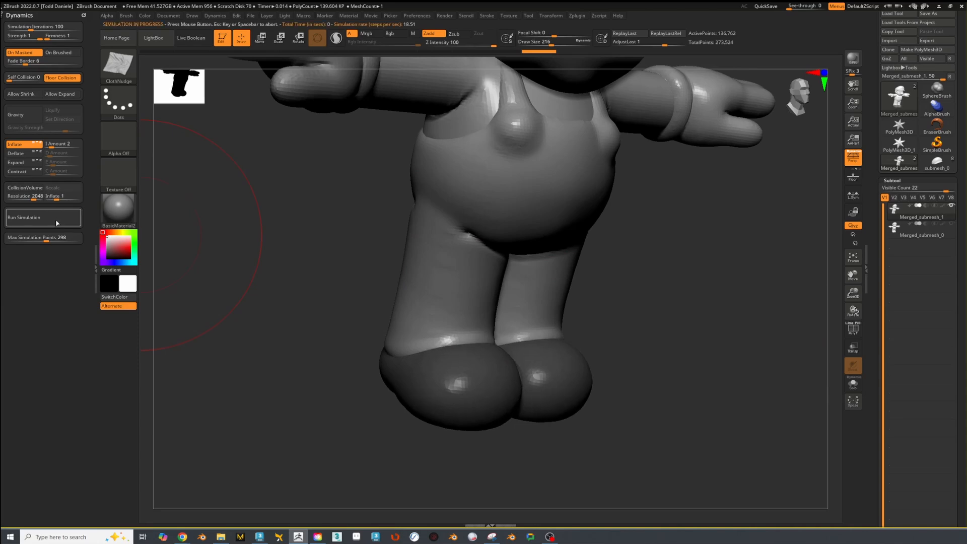
{"action": "mouse_move", "coordinate": [774, 298]}
{"action": "left_mouse_down"}
{"action": "mouse_move", "coordinate": [723, 280]}
{"action": "mouse_move", "coordinate": [724, 296]}
{"action": "mouse_move", "coordinate": [771, 300]}
{"action": "mouse_move", "coordinate": [758, 303]}
{"action": "left_mouse_up"}
{"action": "left_click_drag", "start_coordinate": [759, 304], "coordinate": [753, 374], "text": "alt"}
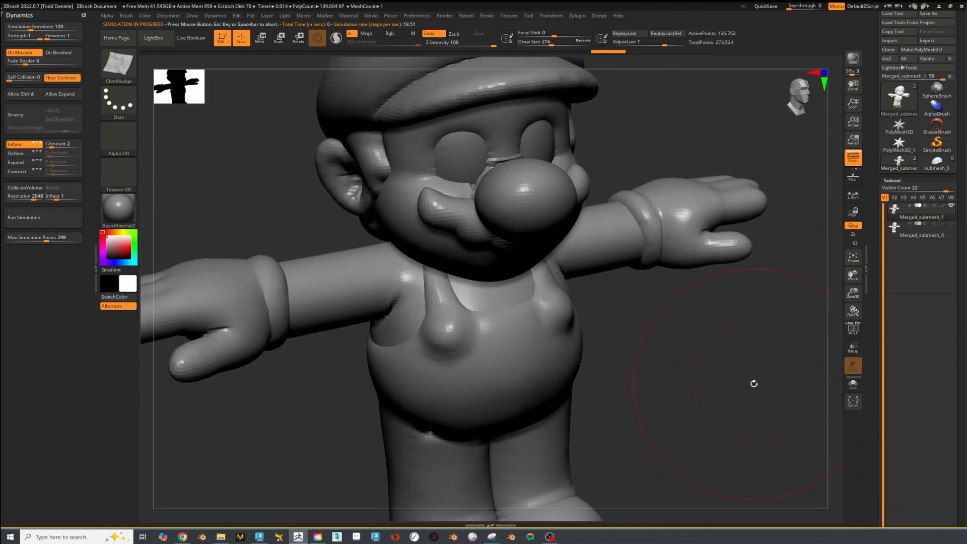
{"action": "key", "text": "shift"}
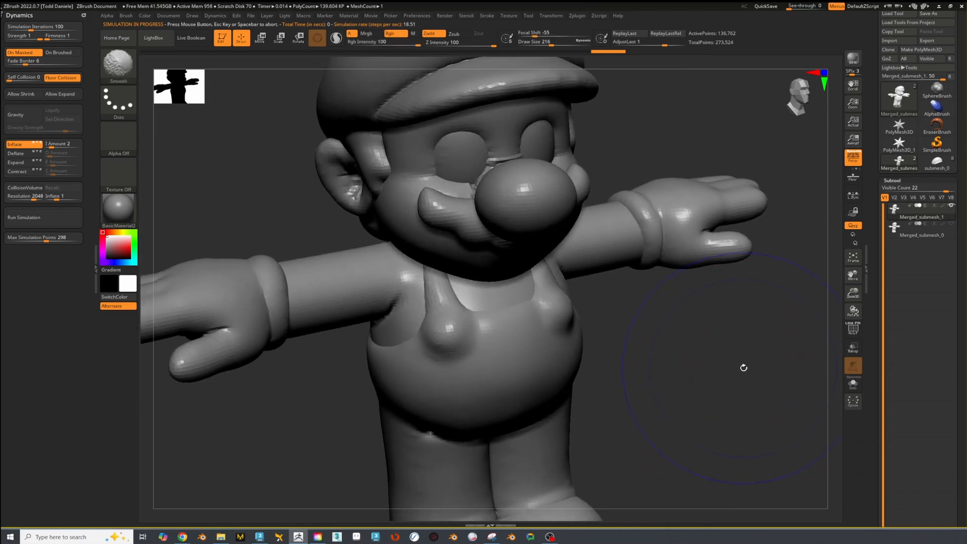
Prepare the cloth dynamics for the ClothNudge brush by restricting them to On Brushed and turning Inflate off
{"action": "key", "text": "shift+f"}
{"action": "key", "text": "shift+f"}
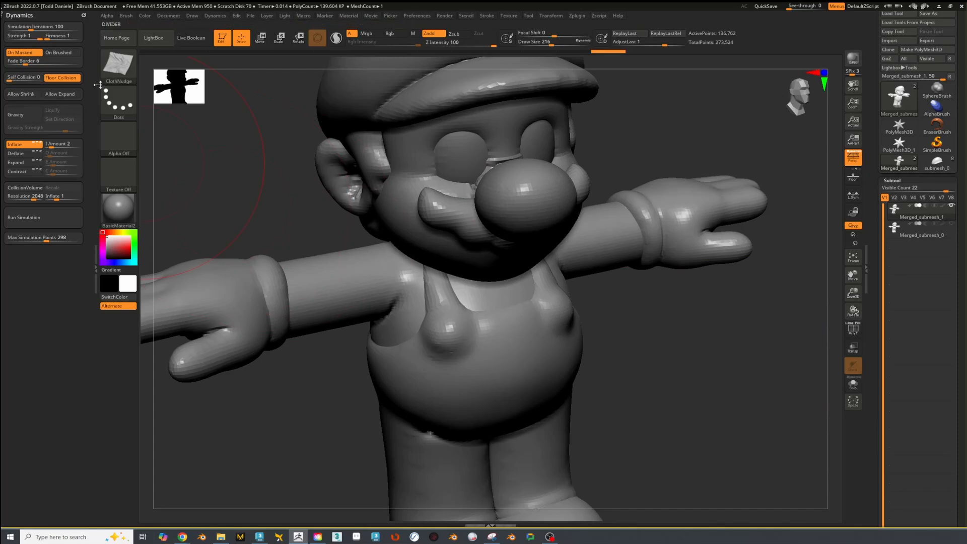
{"action": "left_click", "coordinate": [113, 71]}
{"action": "left_click", "coordinate": [61, 53]}
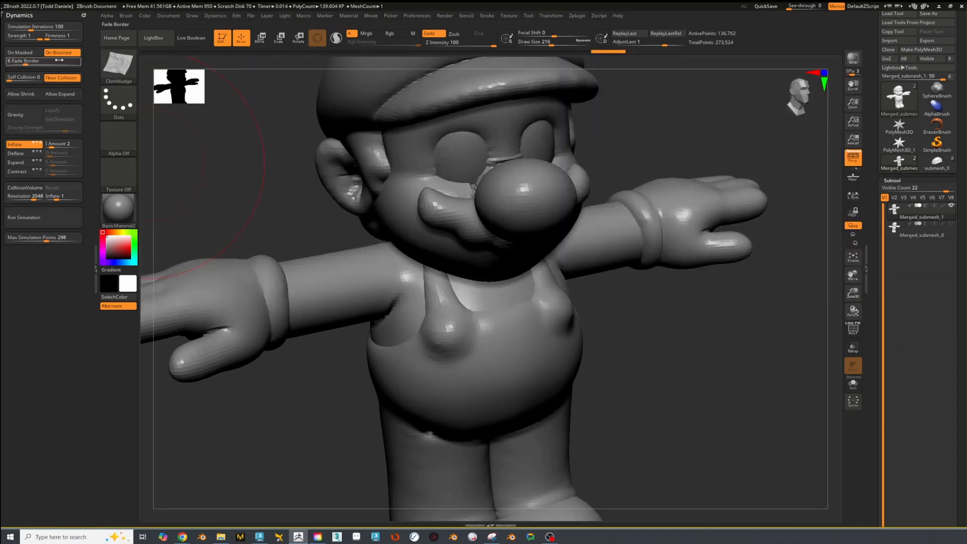
{"action": "left_click", "coordinate": [23, 144]}
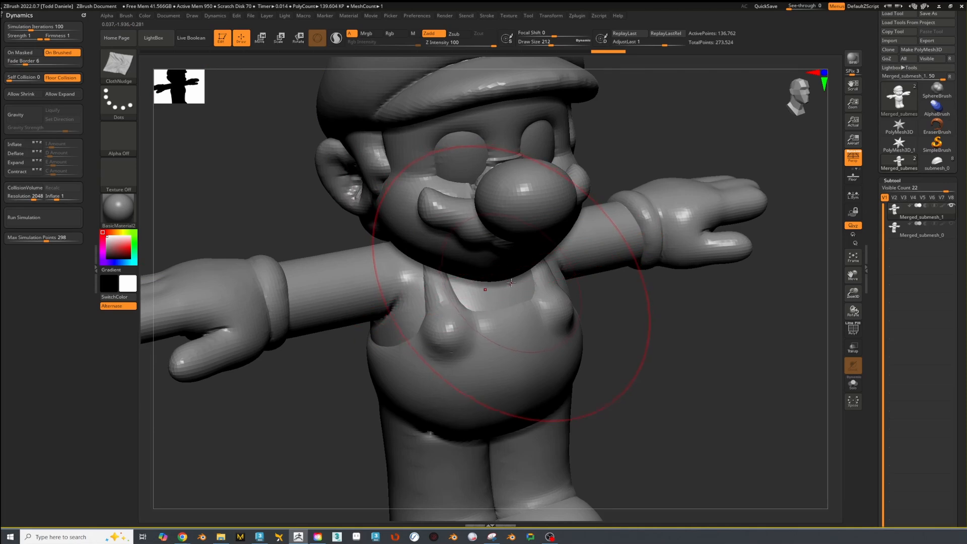
Reduce the draw size to 72 and nudge cloth wrinkles into Mario's shoulder beside the overall strap
{"action": "key", "text": "bracketleft"}
{"action": "key", "text": "bracketleft"}
{"action": "key", "text": "bracketleft"}
{"action": "key", "text": "bracketleft"}
{"action": "key", "text": "bracketleft"}
{"action": "key", "text": "bracketleft"}
{"action": "key", "text": "bracketleft"}
{"action": "key", "text": "bracketleft"}
{"action": "key", "text": "bracketleft"}
{"action": "key", "text": "bracketleft"}
{"action": "key", "text": "bracketleft"}
{"action": "key", "text": "bracketleft"}
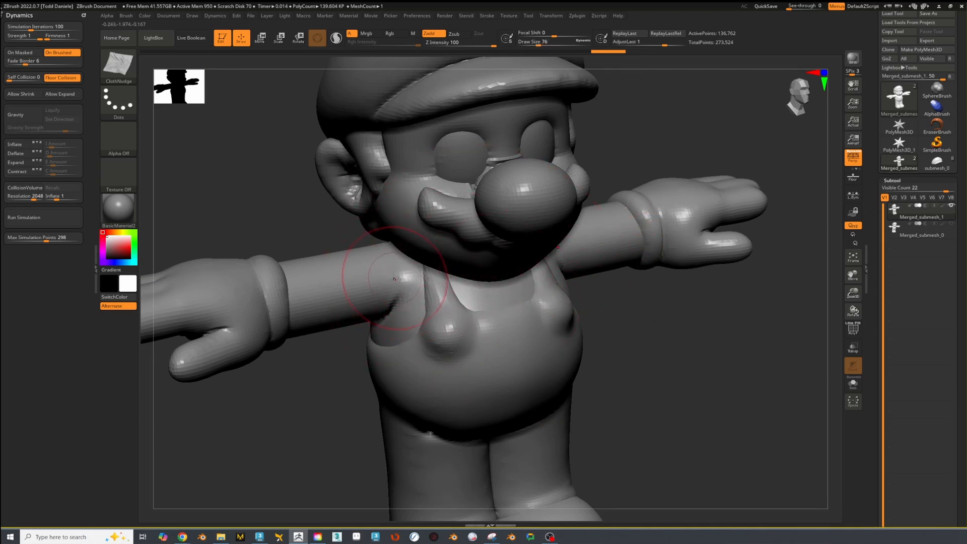
{"action": "key", "text": "bracketleft"}
{"action": "mouse_move", "coordinate": [393, 273]}
{"action": "left_mouse_down"}
{"action": "mouse_move", "coordinate": [448, 289]}
{"action": "mouse_move", "coordinate": [454, 313]}
{"action": "left_mouse_up"}
{"action": "key", "text": "shift"}
Nudge cloth wrinkles into Mario's glove between the thumb and the cuff
{"action": "mouse_move", "coordinate": [715, 328]}
{"action": "left_mouse_down"}
{"action": "mouse_move", "coordinate": [689, 339]}
{"action": "mouse_move", "coordinate": [697, 340]}
{"action": "mouse_move", "coordinate": [645, 267]}
{"action": "left_mouse_up"}
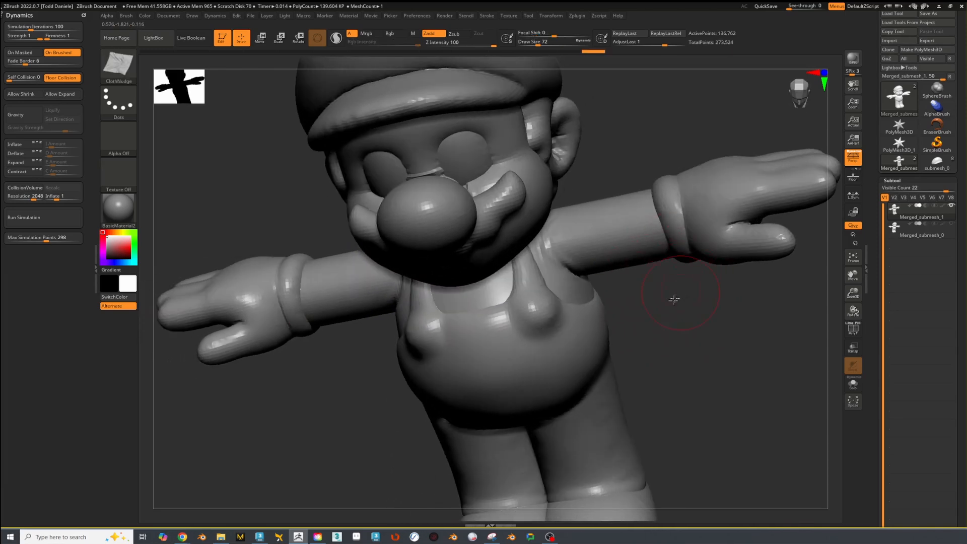
{"action": "left_click_drag", "start_coordinate": [675, 299], "coordinate": [698, 270]}
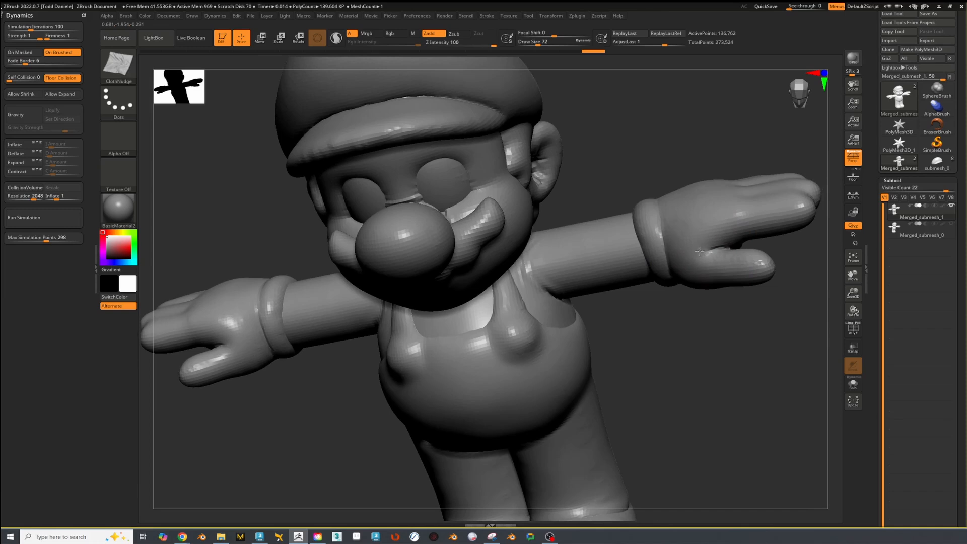
{"action": "mouse_move", "coordinate": [692, 254]}
{"action": "left_mouse_down"}
{"action": "mouse_move", "coordinate": [741, 229]}
{"action": "mouse_move", "coordinate": [694, 230]}
{"action": "mouse_move", "coordinate": [702, 222]}
{"action": "mouse_move", "coordinate": [713, 250]}
{"action": "left_mouse_up"}
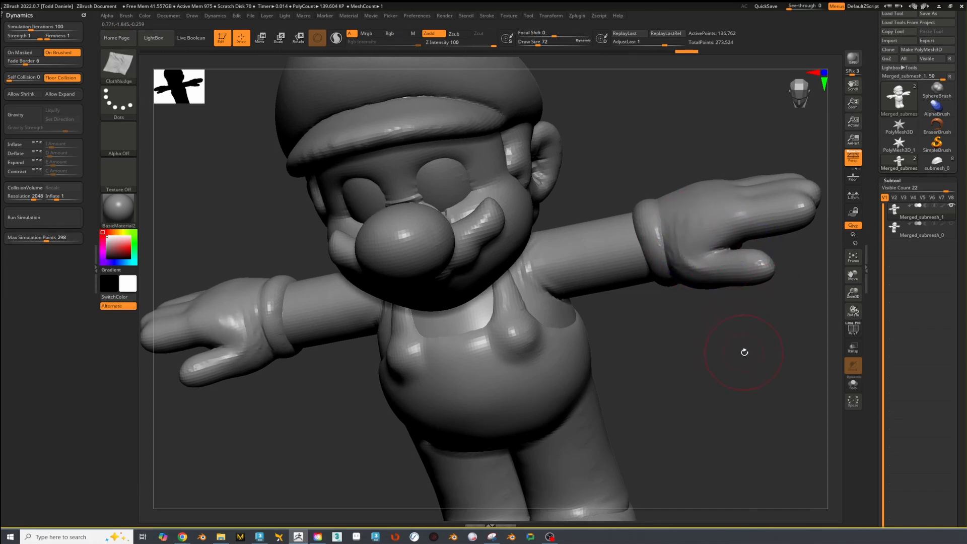
{"action": "left_click_drag", "start_coordinate": [745, 353], "coordinate": [699, 373]}
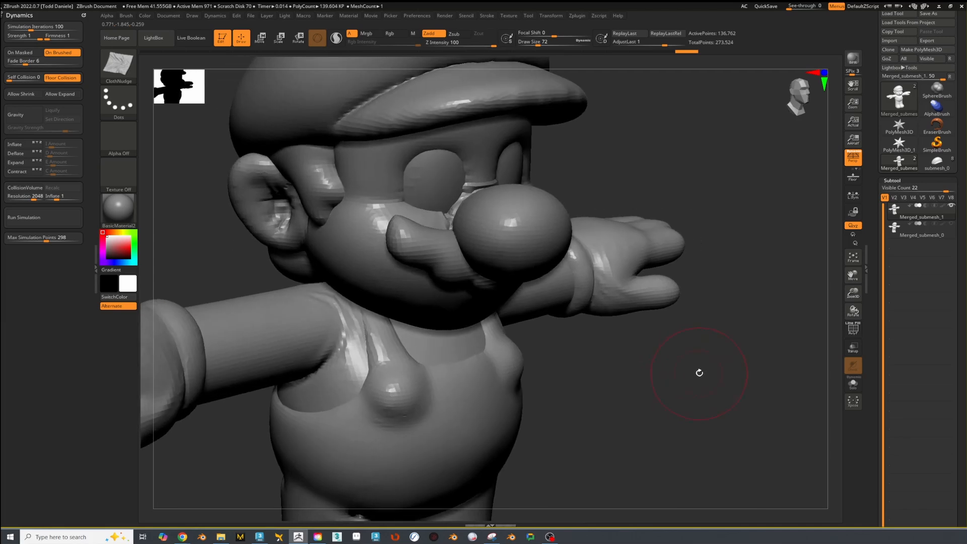
Enlarge the draw size to 120 and nudge wrinkles across the lower belly above Mario's leg
{"action": "mouse_move", "coordinate": [679, 150]}
{"action": "left_mouse_down"}
{"action": "mouse_move", "coordinate": [630, 171]}
{"action": "mouse_move", "coordinate": [607, 212]}
{"action": "mouse_move", "coordinate": [585, 194]}
{"action": "left_mouse_up"}
{"action": "left_click_drag", "start_coordinate": [585, 194], "coordinate": [612, 204], "text": "shift"}
{"action": "left_click_drag", "start_coordinate": [759, 168], "coordinate": [677, 177]}
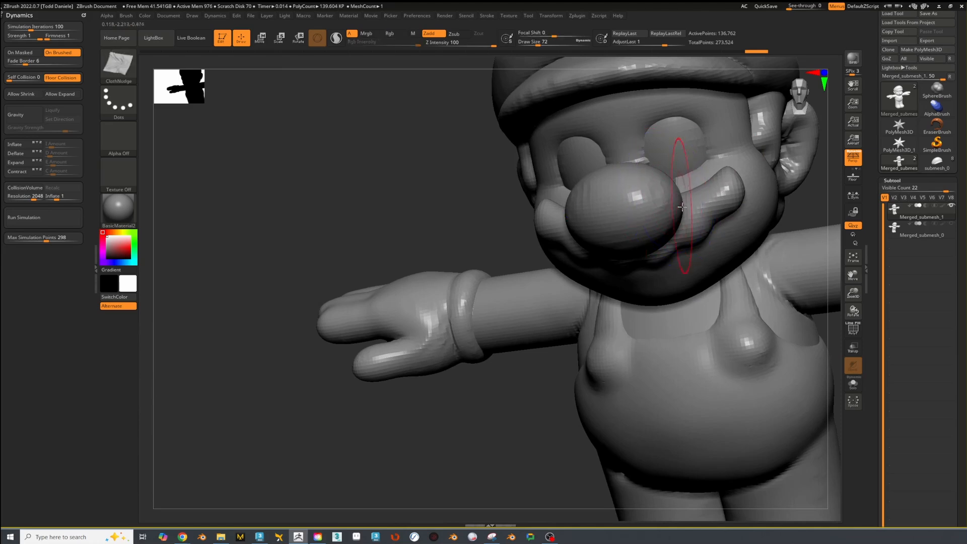
{"action": "mouse_move", "coordinate": [382, 228]}
{"action": "left_mouse_down"}
{"action": "mouse_move", "coordinate": [395, 210]}
{"action": "mouse_move", "coordinate": [757, 154]}
{"action": "mouse_move", "coordinate": [767, 185]}
{"action": "mouse_move", "coordinate": [741, 277]}
{"action": "mouse_move", "coordinate": [724, 287]}
{"action": "mouse_move", "coordinate": [373, 373]}
{"action": "mouse_move", "coordinate": [554, 327]}
{"action": "left_mouse_up"}
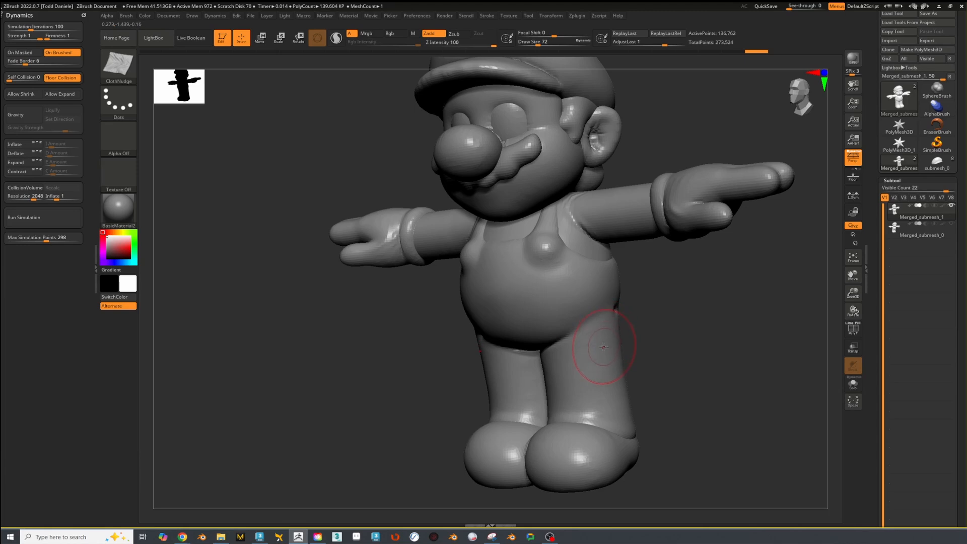
{"action": "key", "text": "]"}
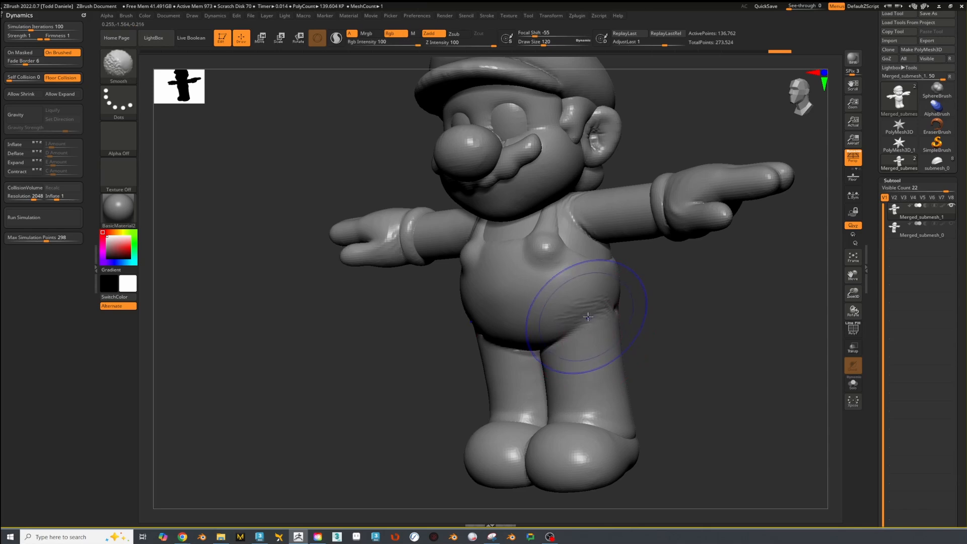
{"action": "mouse_move", "coordinate": [630, 320]}
{"action": "left_mouse_down"}
{"action": "mouse_move", "coordinate": [695, 321]}
{"action": "mouse_move", "coordinate": [731, 335]}
{"action": "mouse_move", "coordinate": [725, 363]}
{"action": "mouse_move", "coordinate": [760, 358]}
{"action": "mouse_move", "coordinate": [753, 356]}
{"action": "mouse_move", "coordinate": [759, 327]}
{"action": "left_mouse_up"}
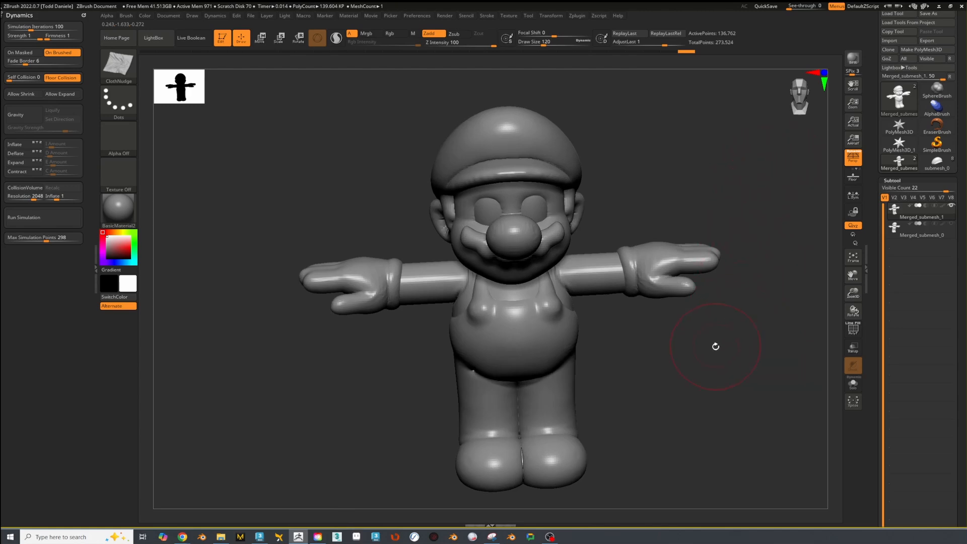
Smooth the overalls around the hip crease at the top of Mario's leg
{"action": "mouse_move", "coordinate": [709, 361]}
{"action": "left_mouse_down"}
{"action": "mouse_move", "coordinate": [609, 406]}
{"action": "mouse_move", "coordinate": [691, 393]}
{"action": "mouse_move", "coordinate": [669, 383]}
{"action": "left_mouse_up"}
{"action": "left_click_drag", "start_coordinate": [466, 364], "coordinate": [491, 352], "text": "shift"}
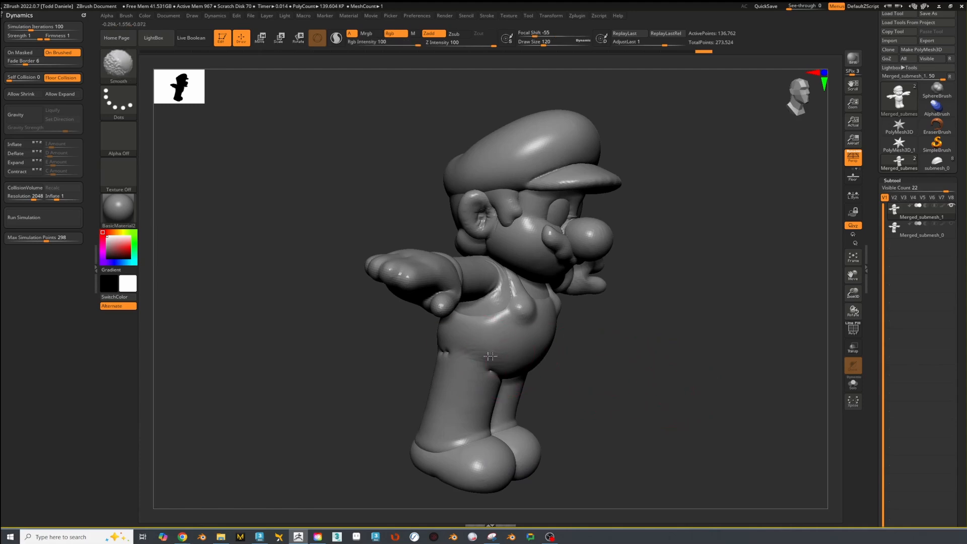
{"action": "left_click_drag", "start_coordinate": [673, 359], "coordinate": [628, 355]}
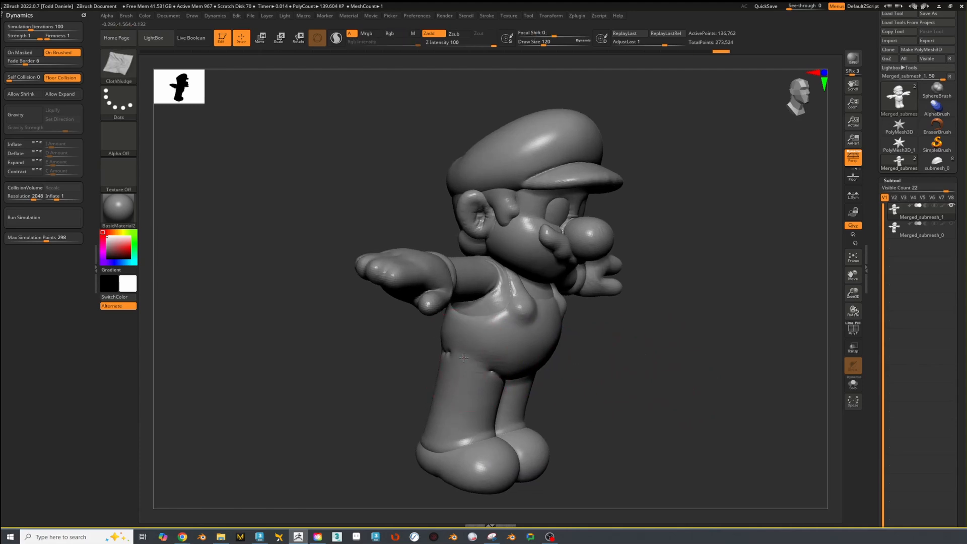
{"action": "left_click_drag", "start_coordinate": [629, 353], "coordinate": [738, 363]}
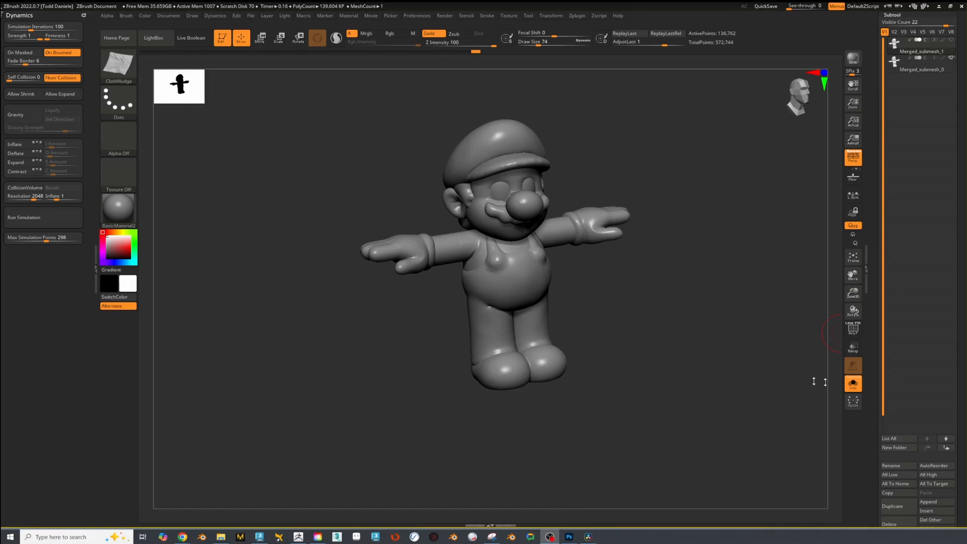
{"action": "left_click", "coordinate": [760, 360]}
{"action": "left_click_drag", "start_coordinate": [763, 359], "coordinate": [757, 376]}
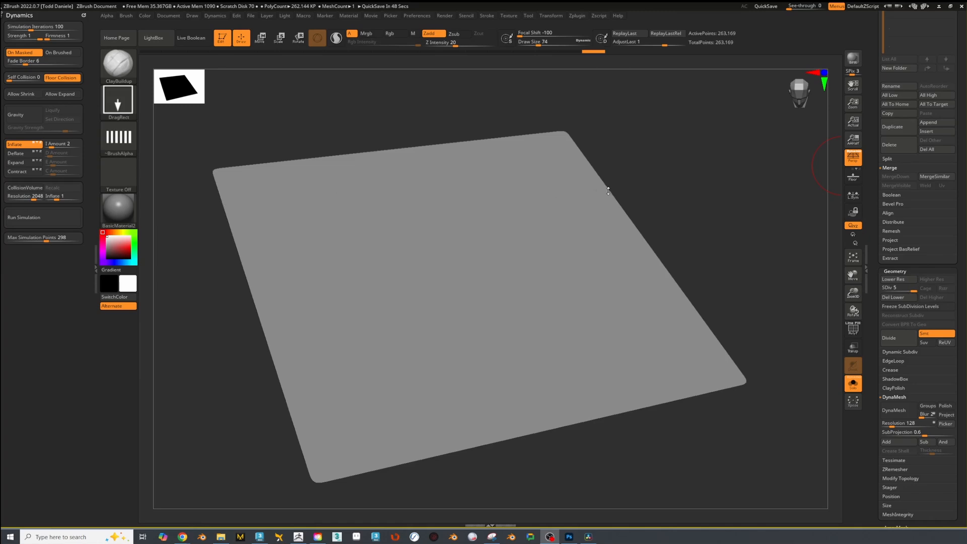
Try masking the plane with the stripe alpha at Focal Shift 0, and clear the mask again
{"action": "mouse_move", "coordinate": [707, 205]}
{"action": "left_mouse_down"}
{"action": "mouse_move", "coordinate": [717, 190]}
{"action": "mouse_move", "coordinate": [706, 187]}
{"action": "left_mouse_up"}
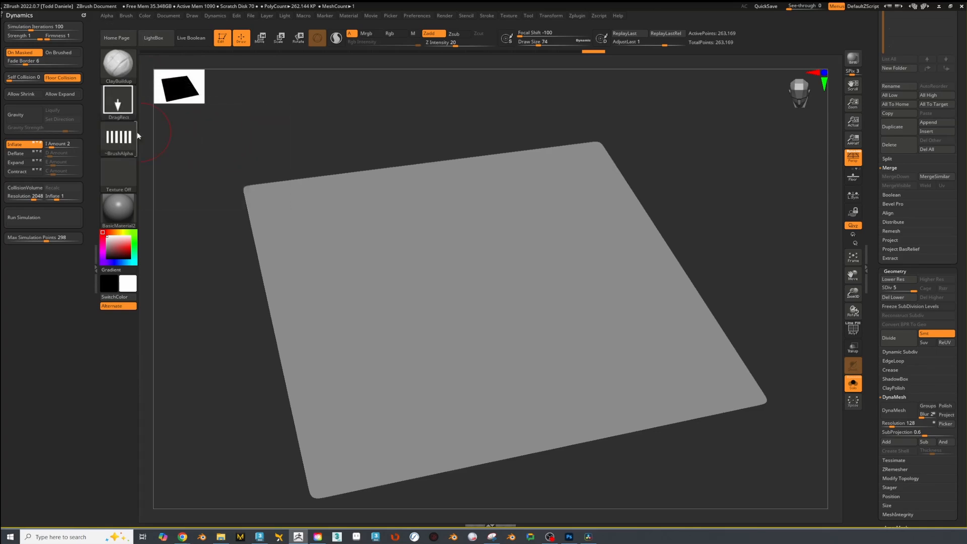
{"action": "left_click_drag", "start_coordinate": [349, 124], "coordinate": [342, 114]}
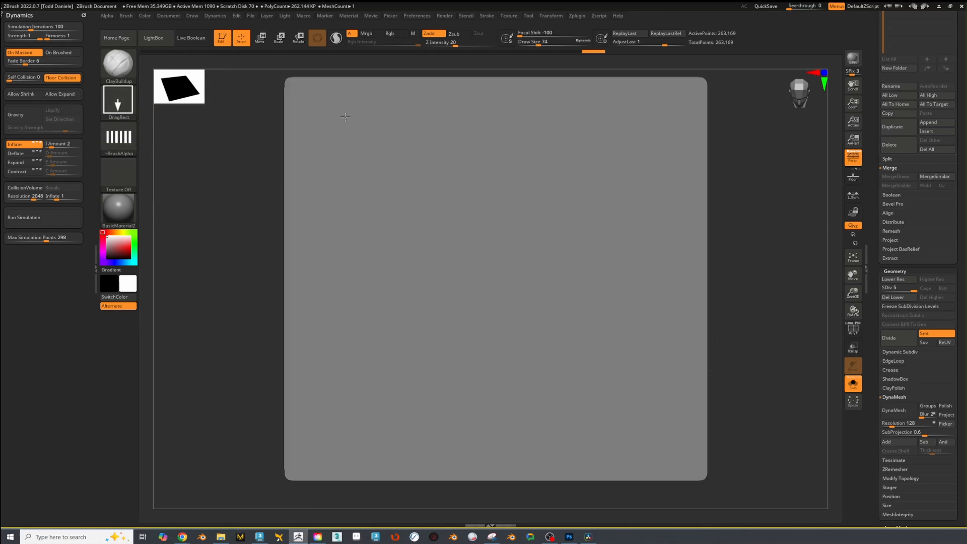
{"action": "key", "text": "ctrl"}
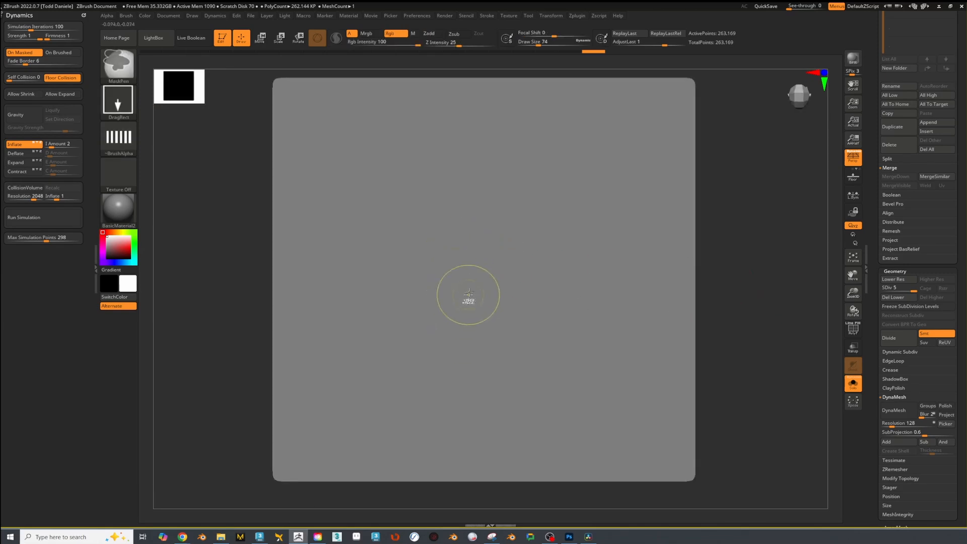
{"action": "mouse_move", "coordinate": [443, 259]}
{"action": "left_mouse_down", "text": "ctrl"}
{"action": "mouse_move", "coordinate": [489, 463]}
{"action": "mouse_move", "coordinate": [469, 468]}
{"action": "mouse_move", "coordinate": [447, 456]}
{"action": "left_mouse_up", "text": "ctrl"}
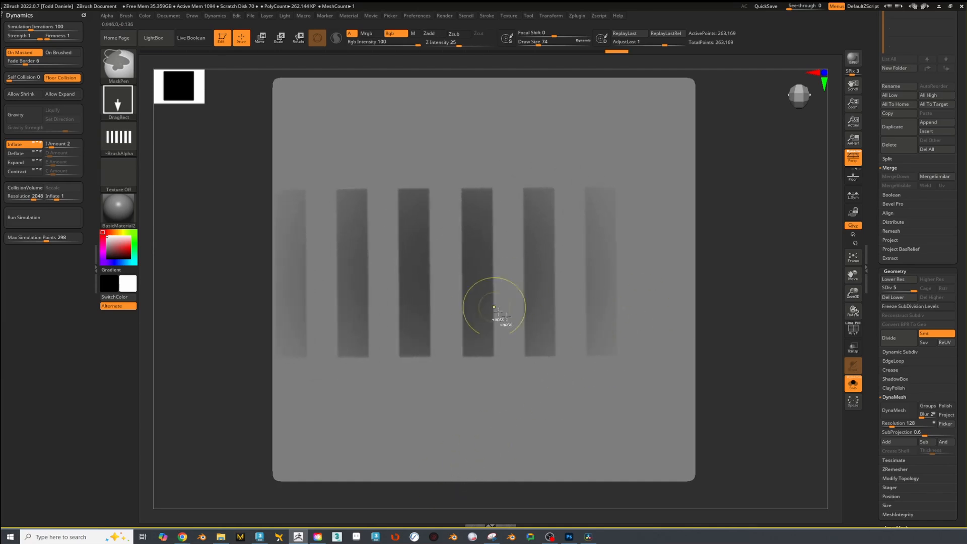
{"action": "left_click_drag", "start_coordinate": [758, 261], "coordinate": [771, 266], "text": "ctrl"}
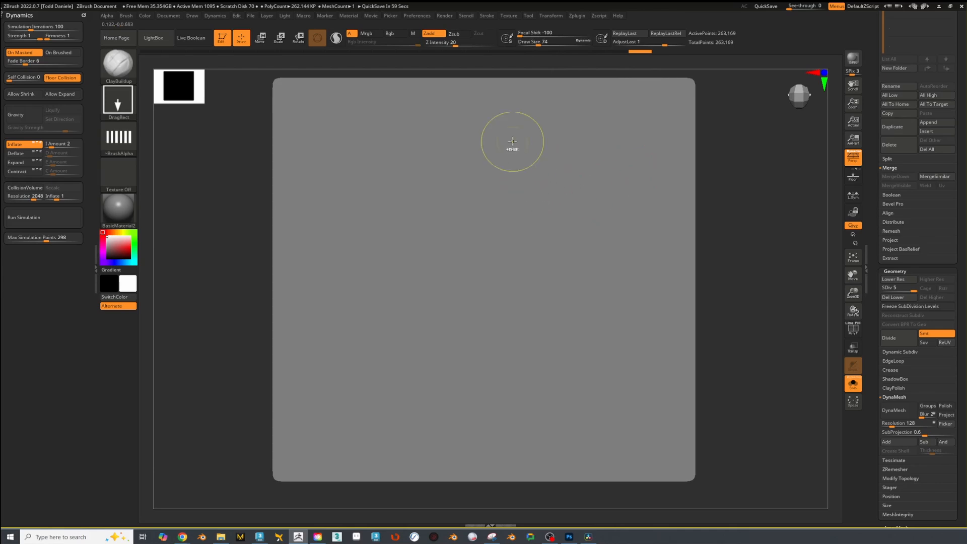
Set the masking brush's Focal Shift to -100 and mask six vertical stripes across the middle of the plane
{"action": "key", "text": "ctrl"}
{"action": "mouse_move", "coordinate": [549, 40]}
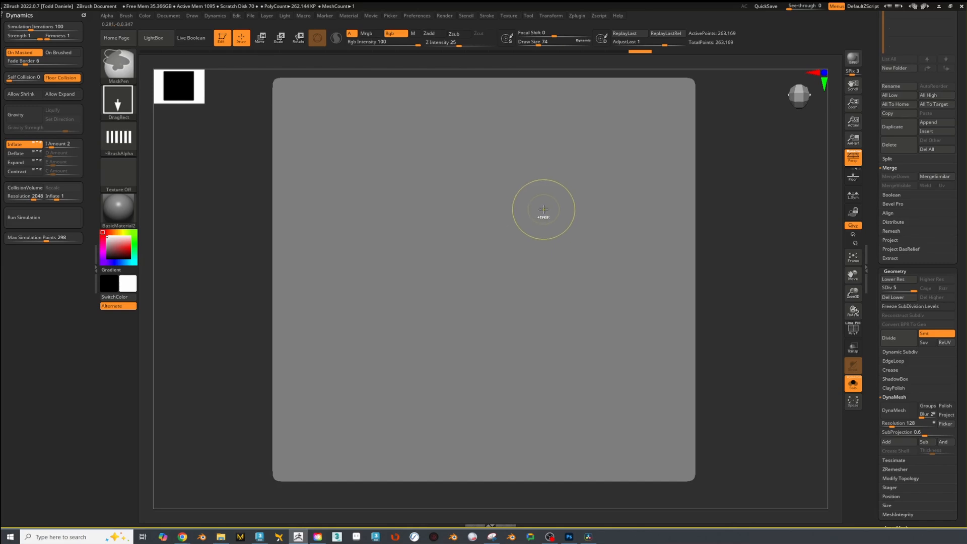
{"action": "left_click_drag", "start_coordinate": [550, 35], "coordinate": [520, 35]}
{"action": "left_click_drag", "start_coordinate": [483, 283], "coordinate": [487, 542]}
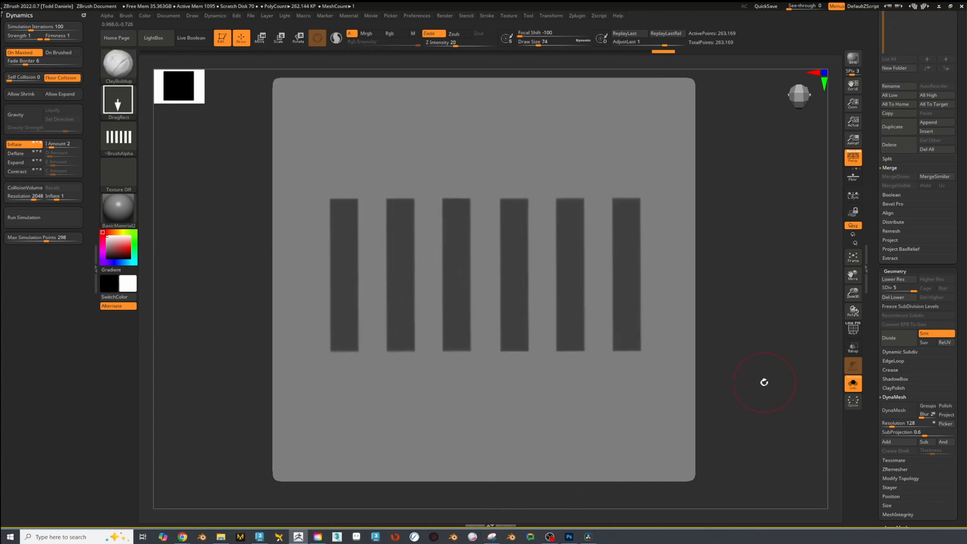
Run the inflate simulation on the plane's masked stripes and clear the mask
{"action": "mouse_move", "coordinate": [763, 382]}
{"action": "left_mouse_down"}
{"action": "mouse_move", "coordinate": [771, 365]}
{"action": "mouse_move", "coordinate": [736, 287]}
{"action": "mouse_move", "coordinate": [744, 293]}
{"action": "mouse_move", "coordinate": [742, 259]}
{"action": "mouse_move", "coordinate": [737, 264]}
{"action": "left_mouse_up"}
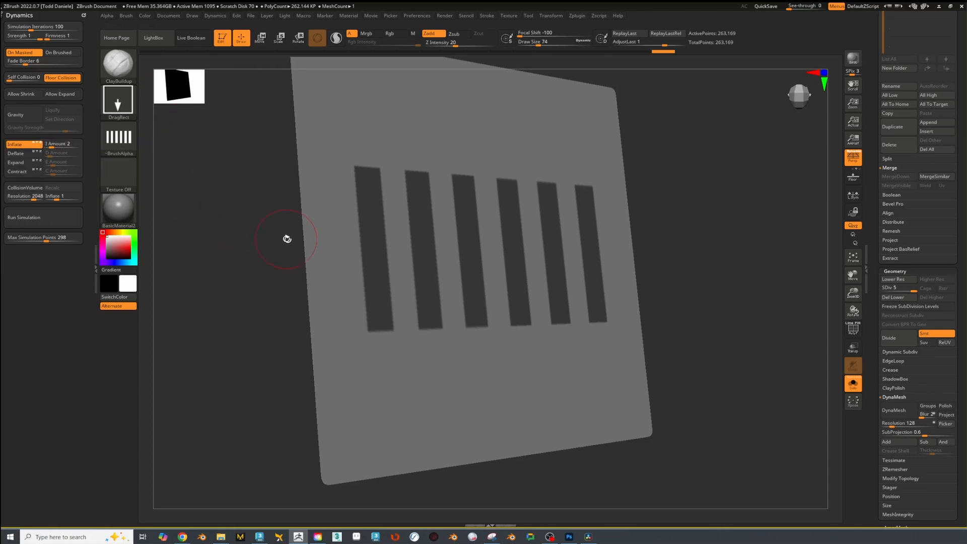
{"action": "left_click", "coordinate": [51, 225]}
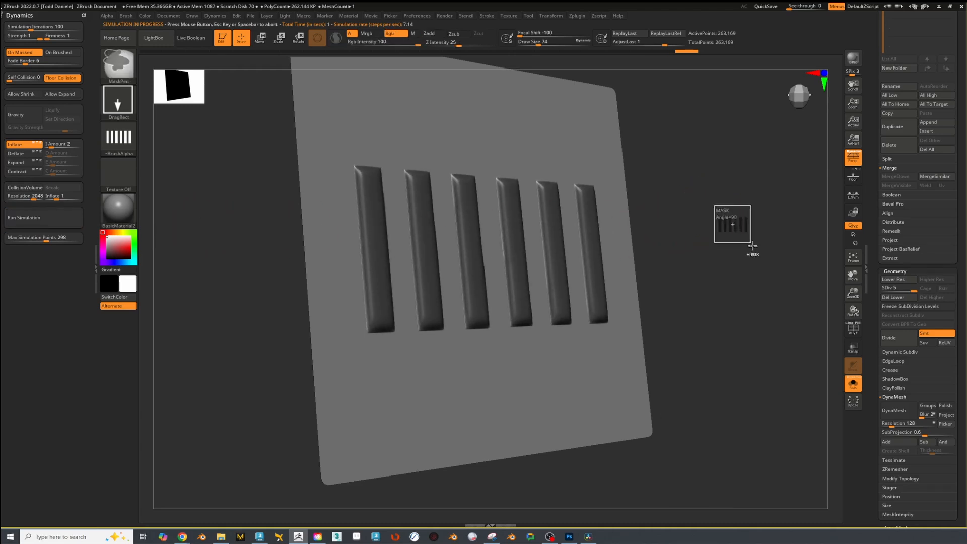
{"action": "left_click_drag", "start_coordinate": [735, 223], "coordinate": [778, 240], "text": "shift"}
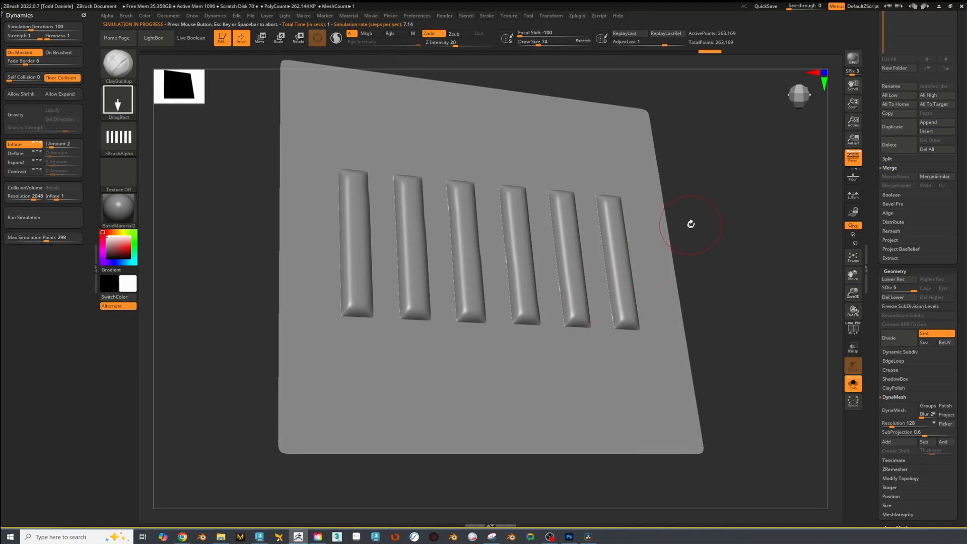
{"action": "left_click_drag", "start_coordinate": [757, 213], "coordinate": [758, 233]}
Undo the stripe inflation and run the simulation with On Masked off to inflate the area around the stripes
{"action": "key", "text": "ctrl"}
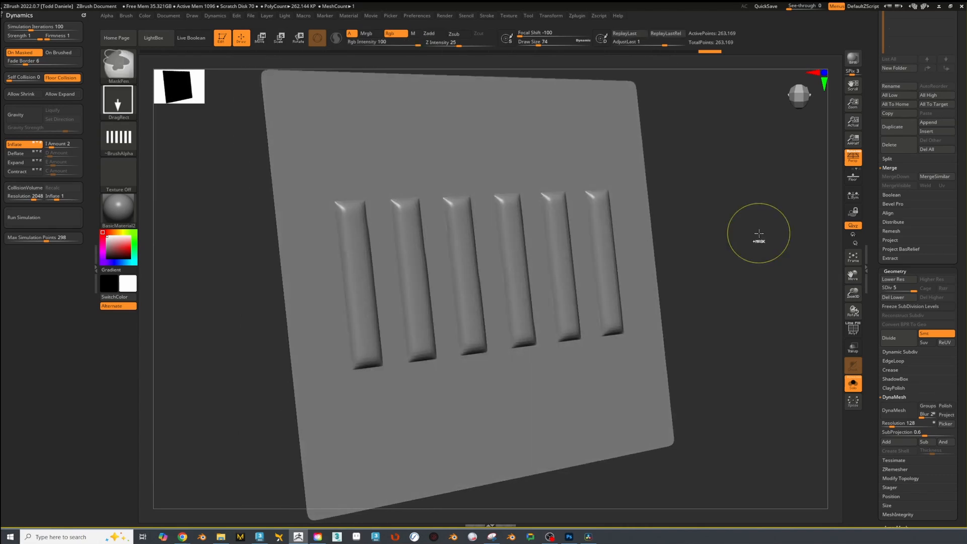
{"action": "key", "text": "ctrl+z"}
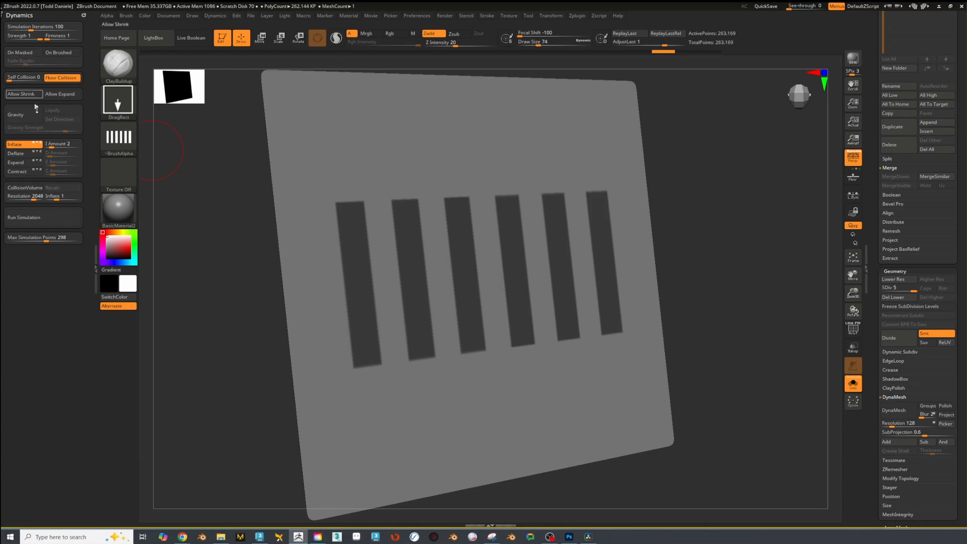
{"action": "left_click", "coordinate": [57, 219]}
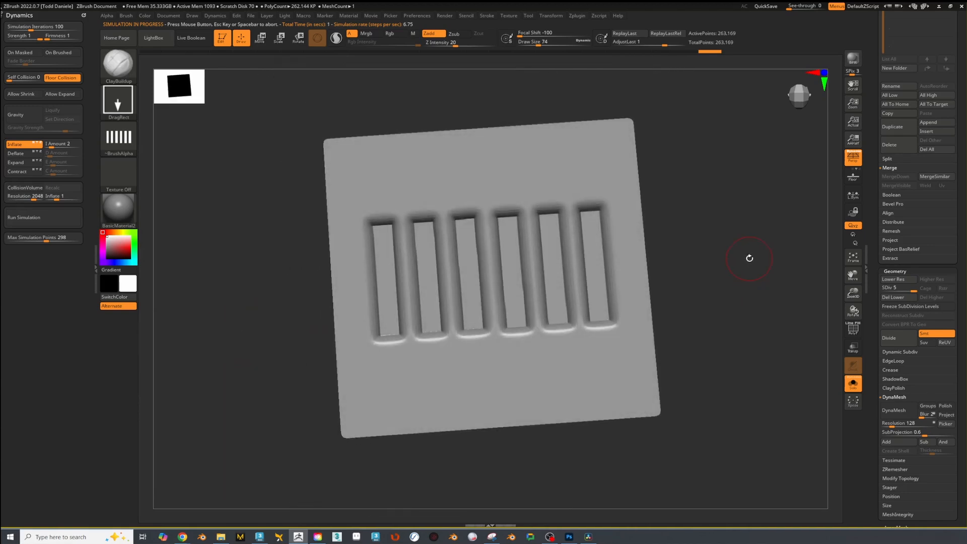
{"action": "left_click_drag", "start_coordinate": [740, 233], "coordinate": [775, 273], "text": "ctrl"}
Undo the inflation around the stripes and the stripe mask on the plane
{"action": "key", "text": "ctrl+z"}
{"action": "key", "text": "ctrl+z"}
{"action": "key", "text": "ctrl+z"}
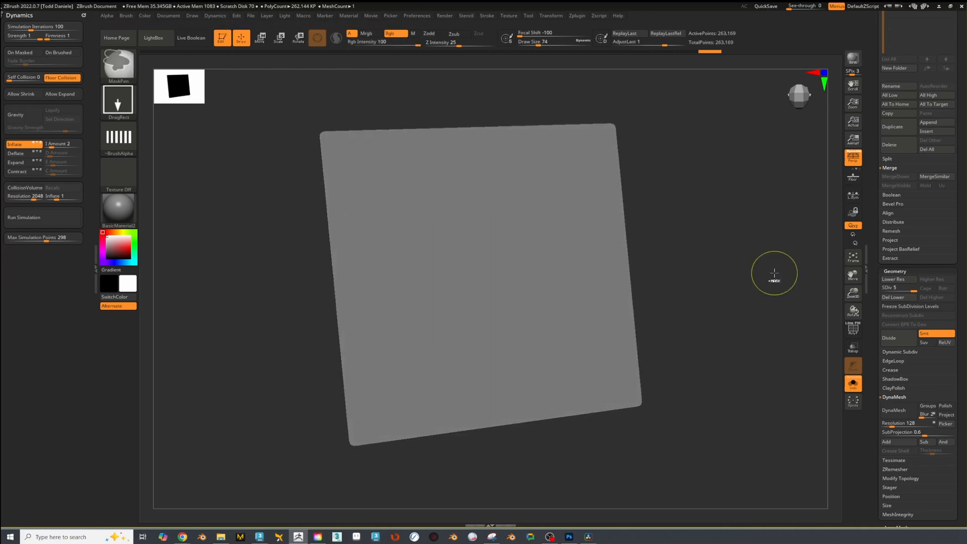
Drop the plane to its lowest subdivision level, delete the higher levels and display its polyframe
{"action": "left_click_drag", "start_coordinate": [701, 267], "coordinate": [656, 262]}
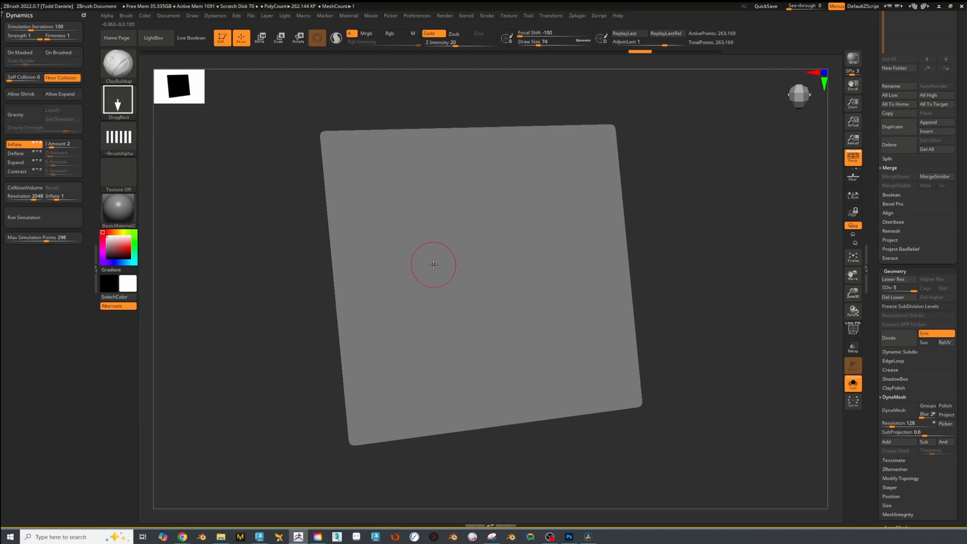
{"action": "key", "text": "shift+f"}
{"action": "key", "text": "shift+f"}
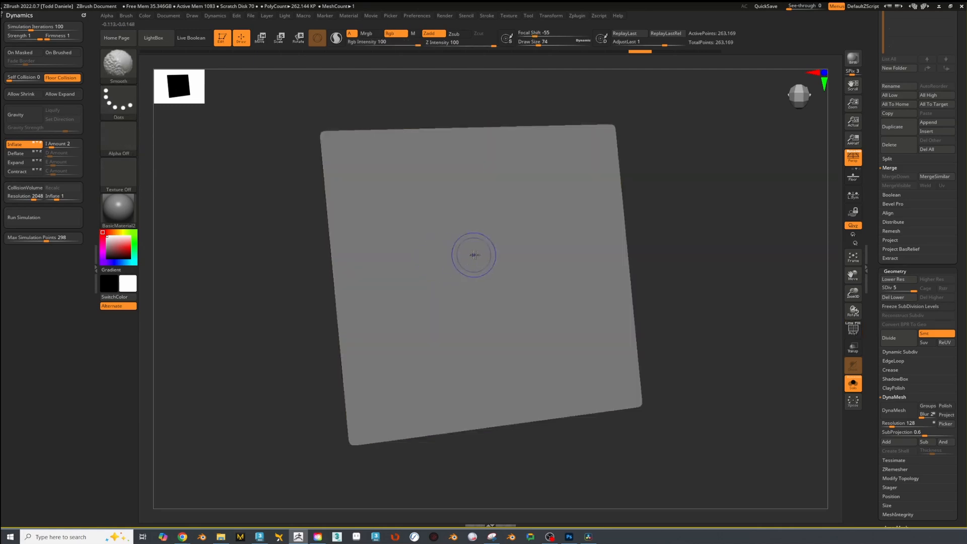
{"action": "left_click_drag", "start_coordinate": [872, 92], "coordinate": [872, 194]}
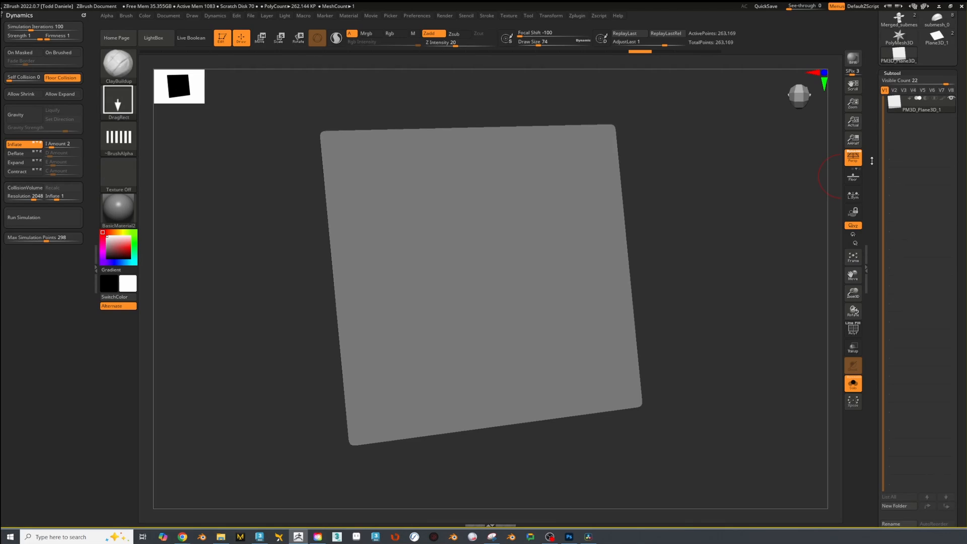
{"action": "left_click_drag", "start_coordinate": [711, 240], "coordinate": [797, 262]}
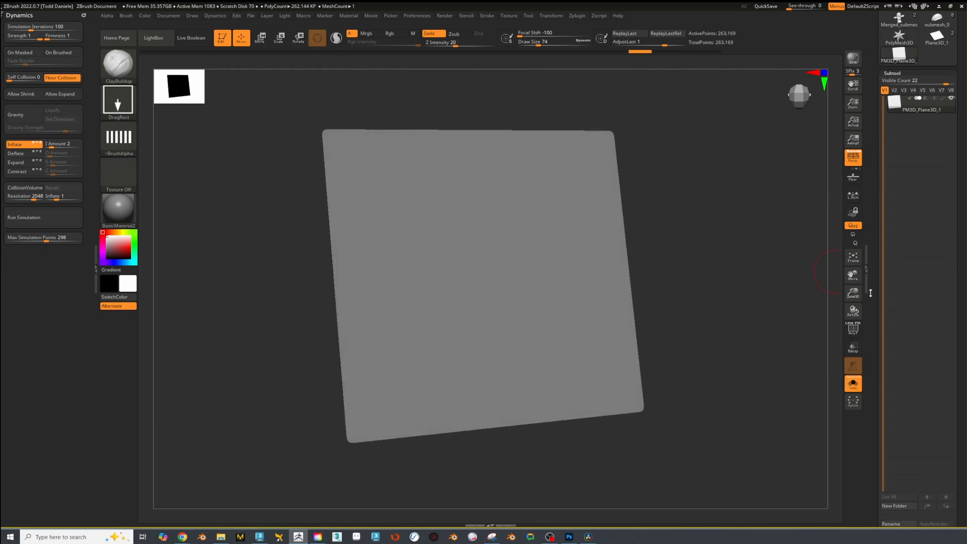
{"action": "left_click_drag", "start_coordinate": [871, 293], "coordinate": [883, 214]}
{"action": "left_click_drag", "start_coordinate": [903, 385], "coordinate": [869, 388]}
{"action": "left_click", "coordinate": [932, 395]}
{"action": "key", "text": "shift+f"}
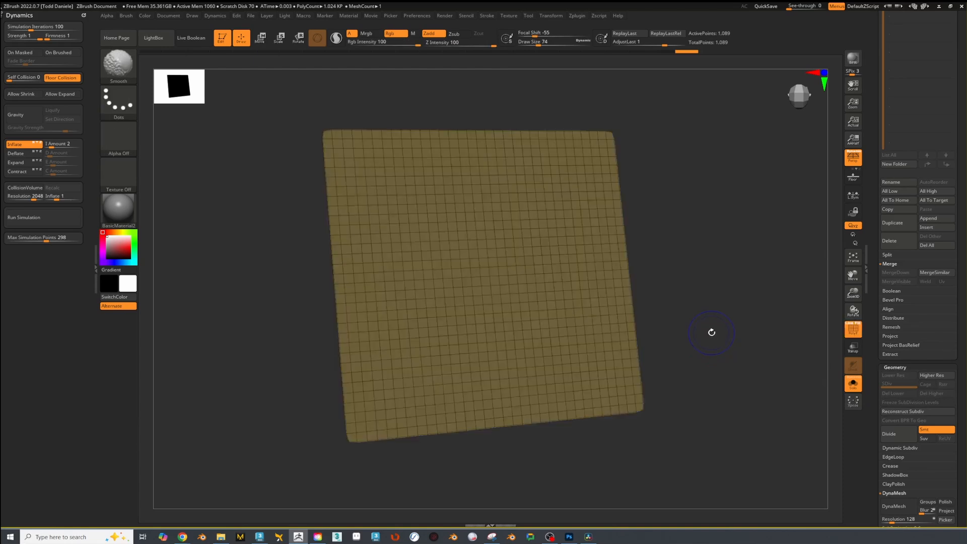
Switch to the ZModeler brush and set its polygon action to PolyGroup with Polyloop as the target
{"action": "left_click_drag", "start_coordinate": [726, 288], "coordinate": [752, 235]}
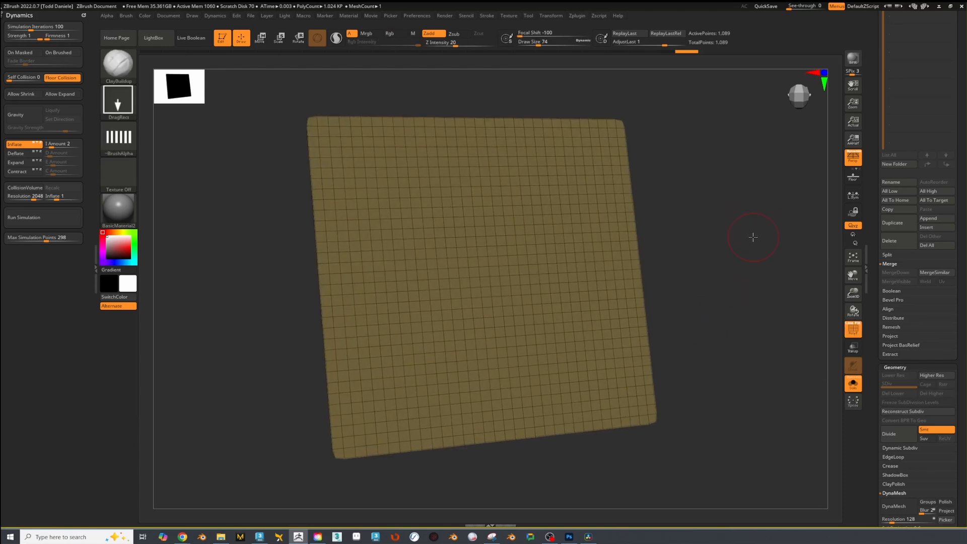
{"action": "left_click", "coordinate": [119, 73]}
{"action": "left_click", "coordinate": [803, 273]}
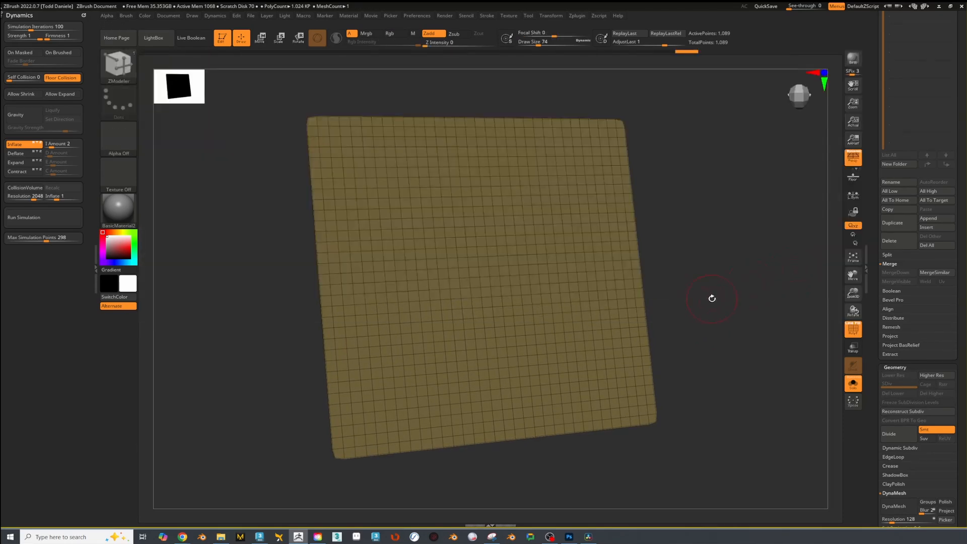
{"action": "mouse_move", "coordinate": [711, 298]}
{"action": "left_mouse_down"}
{"action": "mouse_move", "coordinate": [719, 277]}
{"action": "mouse_move", "coordinate": [714, 289]}
{"action": "left_mouse_up"}
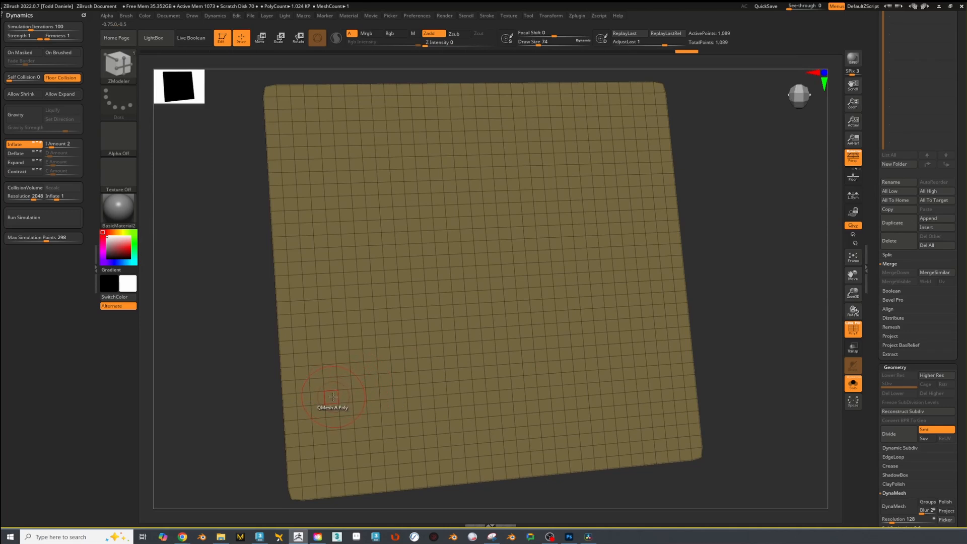
{"action": "key", "text": "space"}
{"action": "key", "text": "space"}
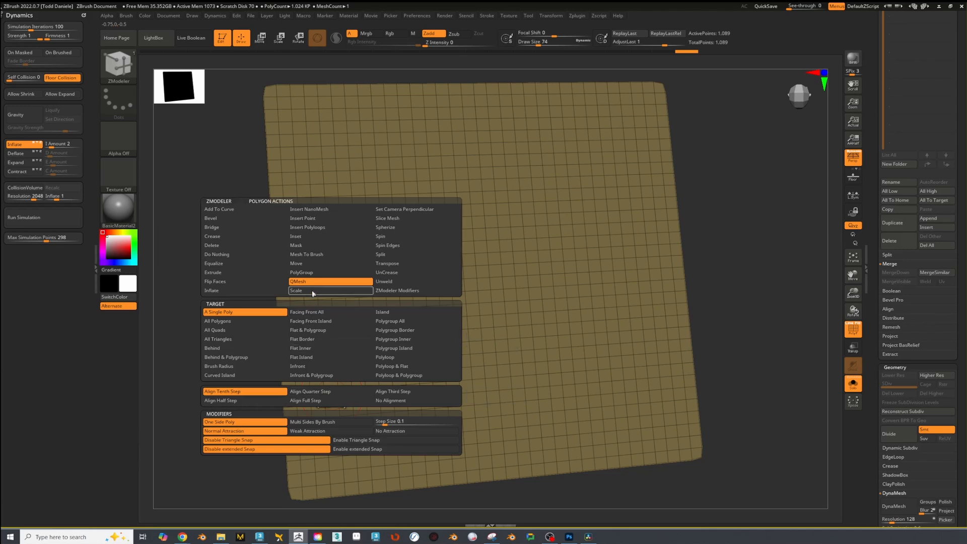
{"action": "left_click", "coordinate": [305, 273]}
{"action": "left_click", "coordinate": [394, 349]}
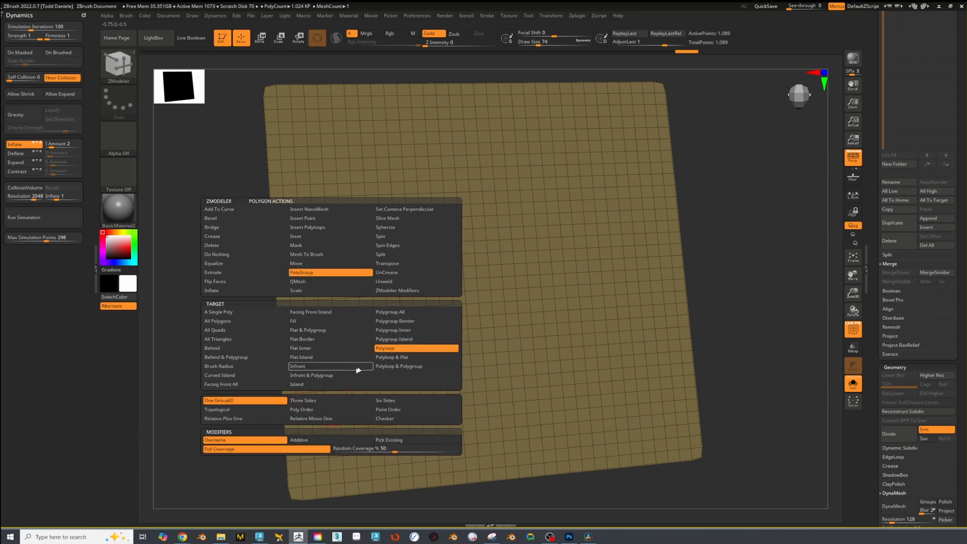
Assign four vertical and three horizontal polyloops across the plane to one new polygroup, forming a grid of strips
{"action": "left_click_drag", "start_coordinate": [704, 278], "coordinate": [728, 317], "text": "alt"}
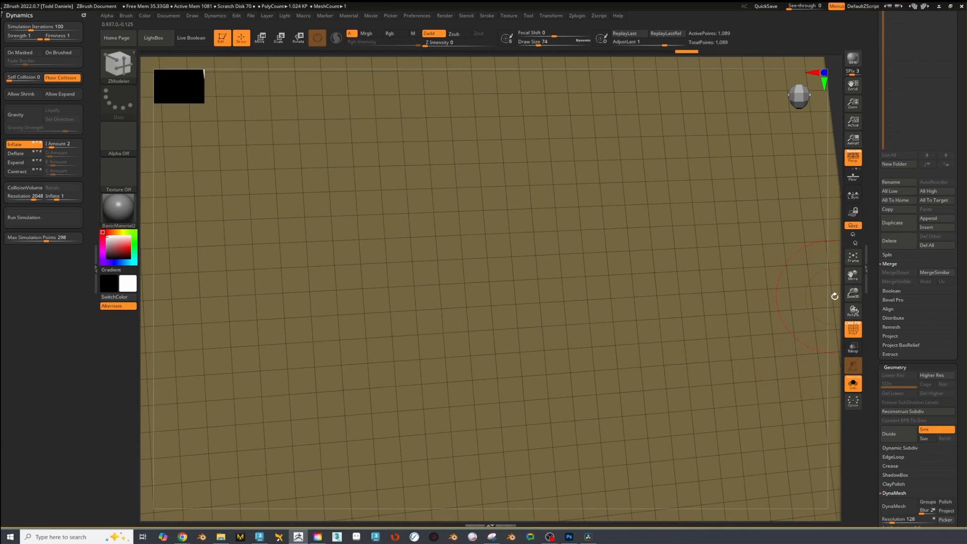
{"action": "left_click_drag", "start_coordinate": [835, 296], "coordinate": [954, 284], "text": "alt"}
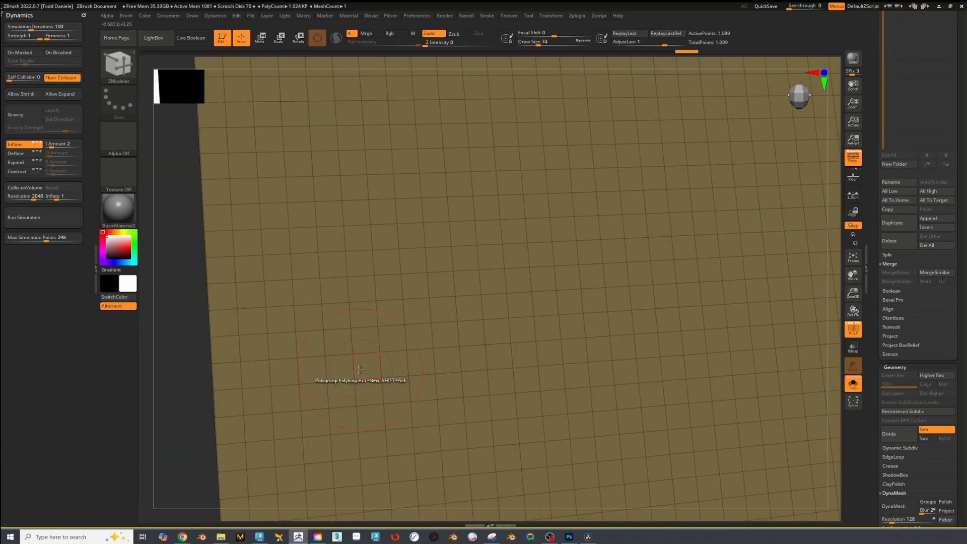
{"action": "left_click", "coordinate": [283, 369]}
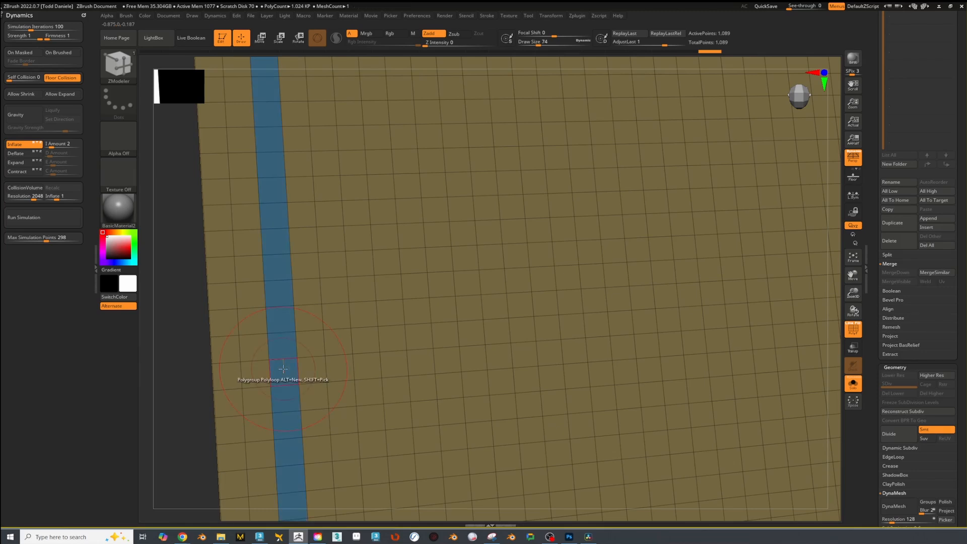
{"action": "left_click_drag", "start_coordinate": [188, 404], "coordinate": [189, 325], "text": "alt"}
{"action": "left_click", "coordinate": [324, 363]}
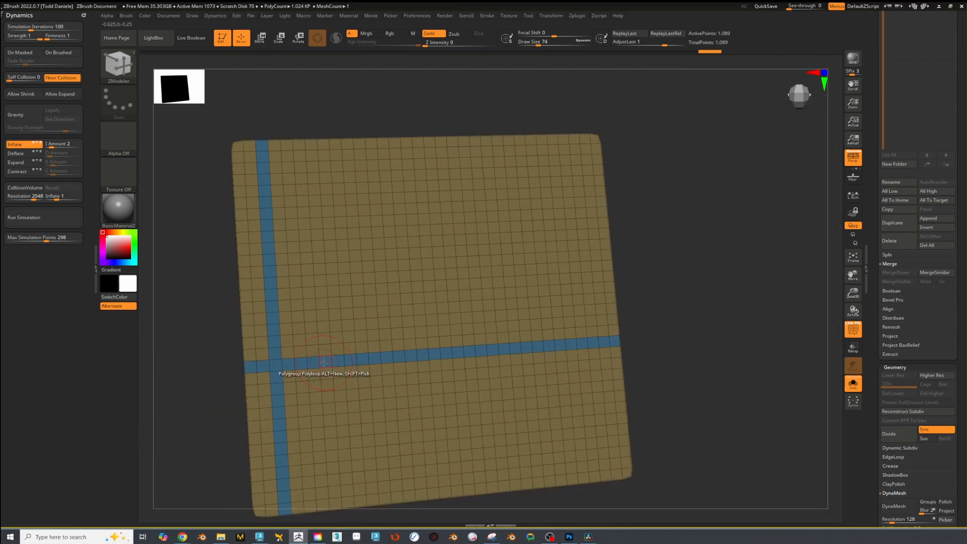
{"action": "left_click", "coordinate": [336, 388]}
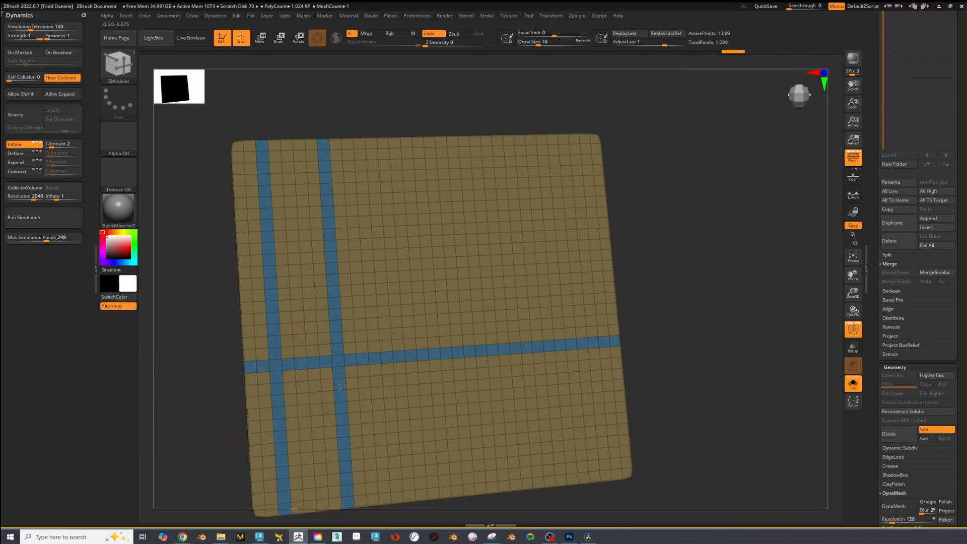
{"action": "left_click", "coordinate": [401, 384]}
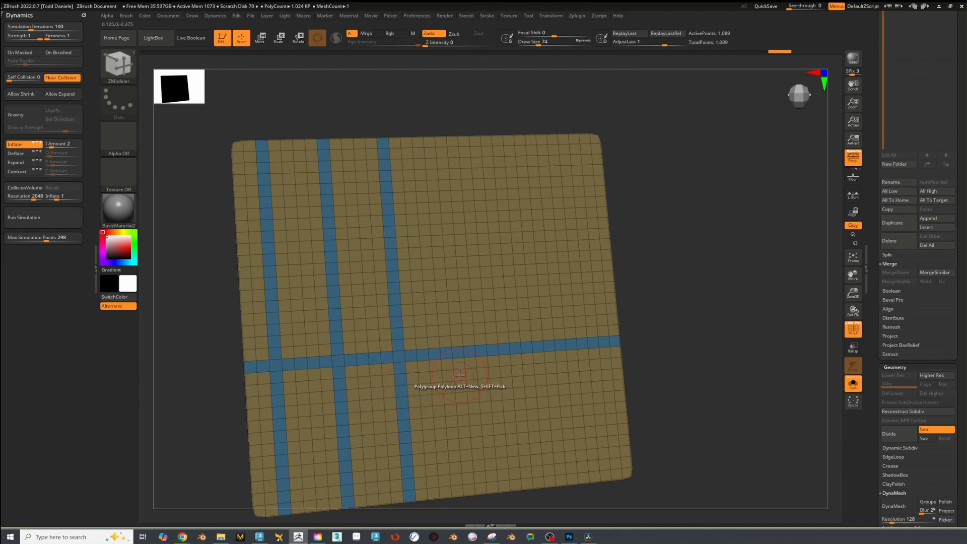
{"action": "left_click", "coordinate": [460, 375]}
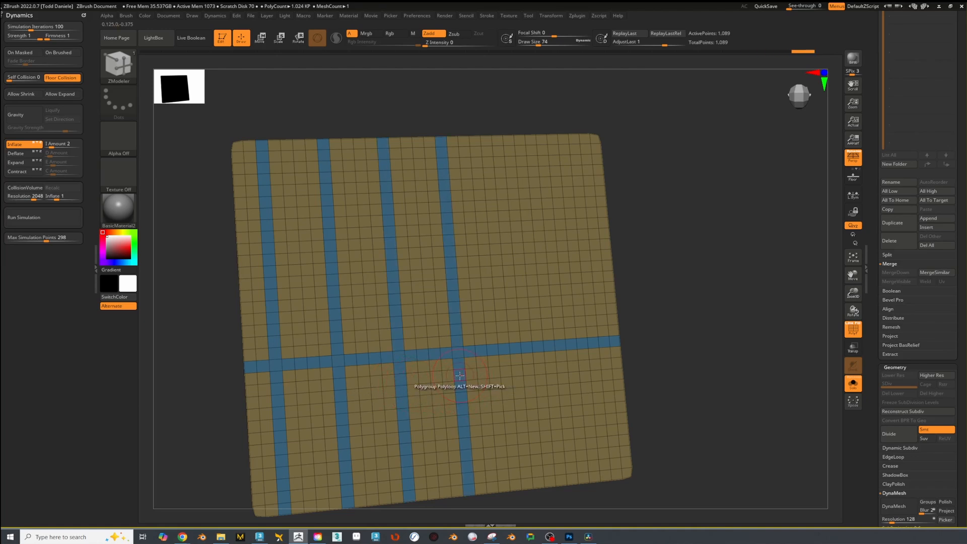
{"action": "left_click", "coordinate": [452, 446]}
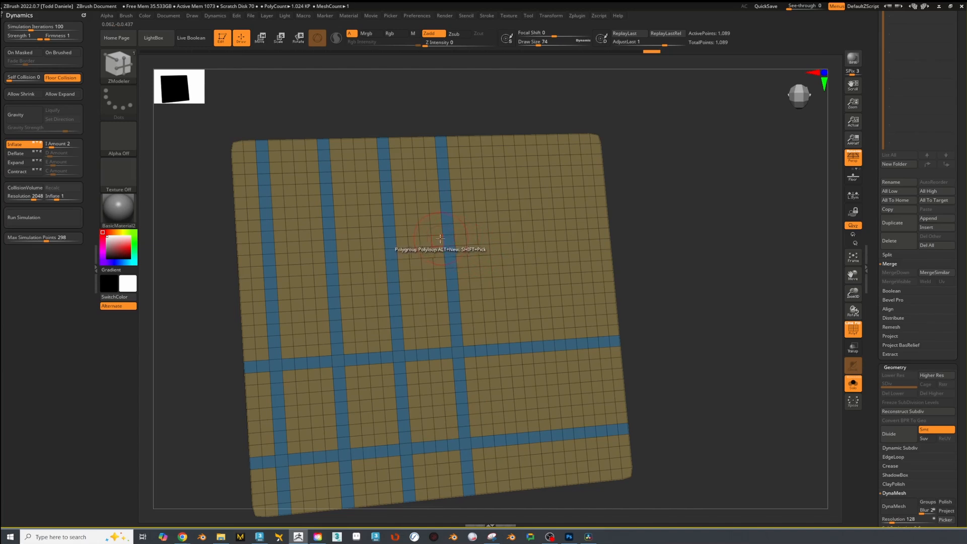
{"action": "left_click", "coordinate": [554, 241]}
Divide the plane four times to reach subdivision level 5
{"action": "left_click_drag", "start_coordinate": [753, 287], "coordinate": [737, 295]}
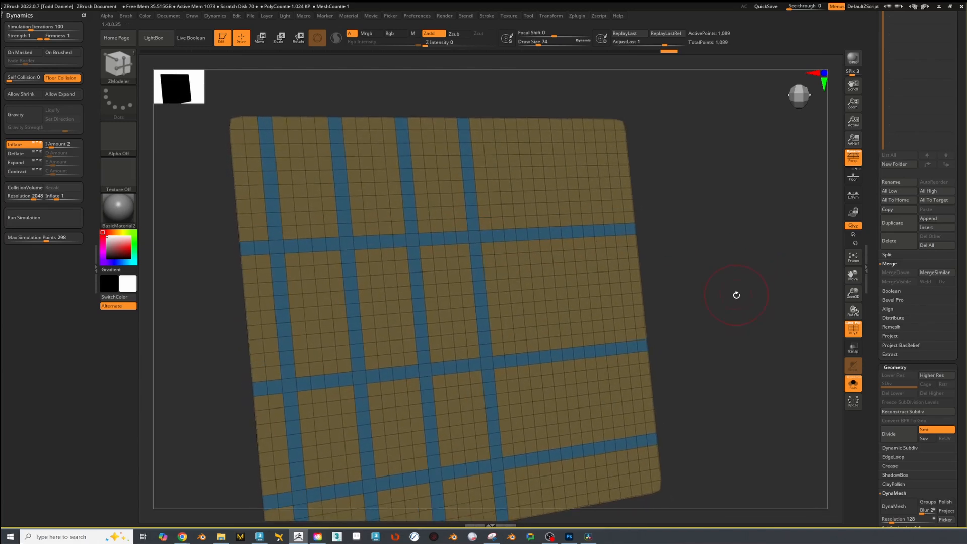
{"action": "left_click", "coordinate": [902, 436]}
{"action": "left_click", "coordinate": [902, 435]}
{"action": "left_click", "coordinate": [902, 436]}
{"action": "left_click", "coordinate": [902, 435]}
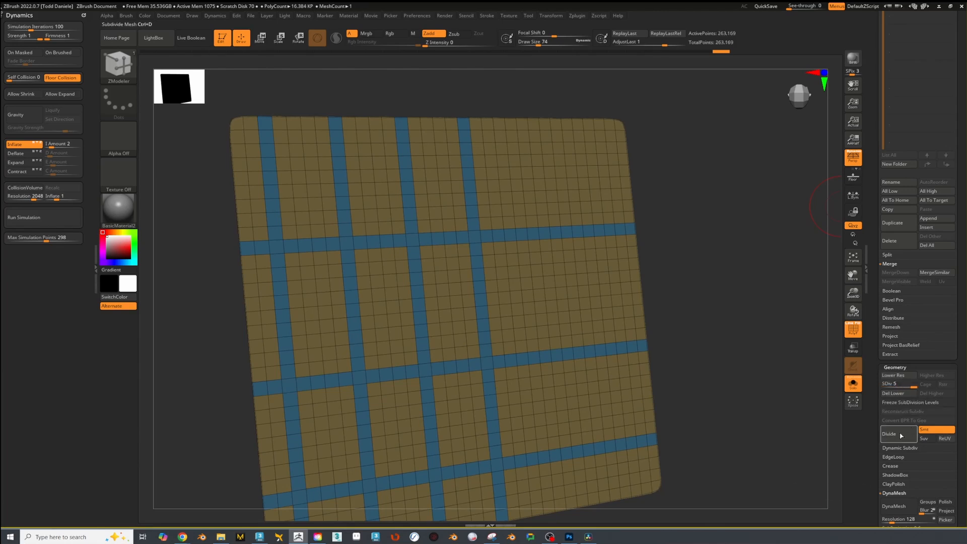
Isolate the grid polygroup, mask it completely and show the whole plane again
{"action": "left_click", "coordinate": [631, 347], "text": "ctrl+shift"}
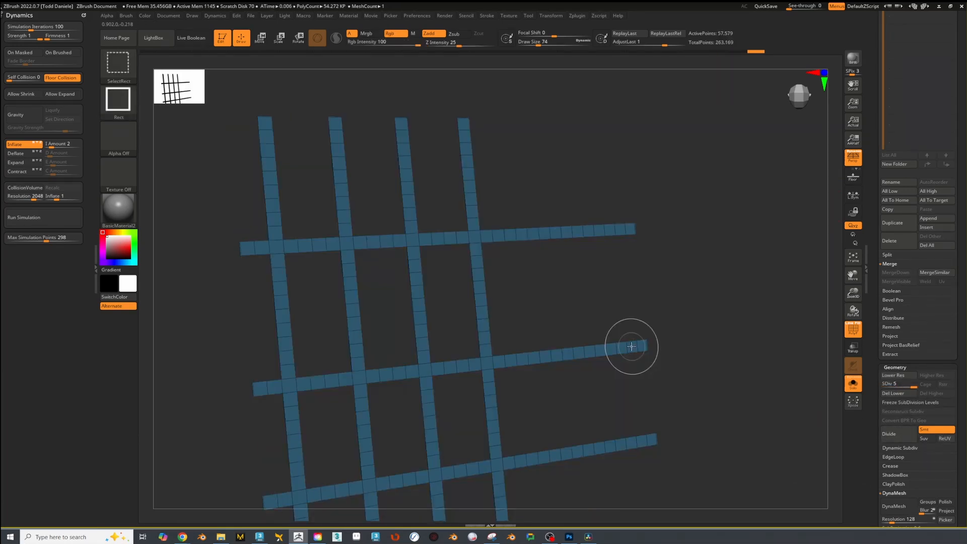
{"action": "left_click", "coordinate": [694, 347], "text": "ctrl"}
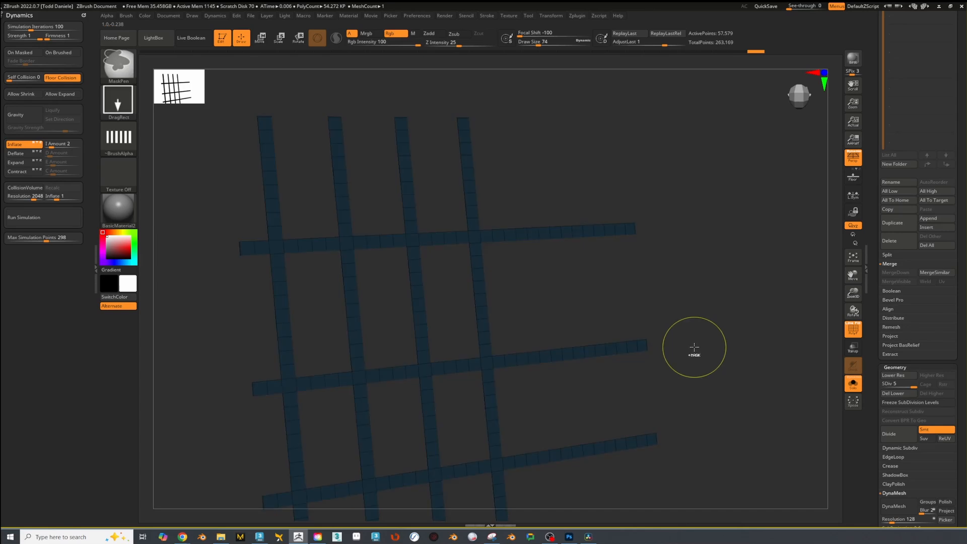
{"action": "left_click", "coordinate": [745, 308], "text": "ctrl+shift"}
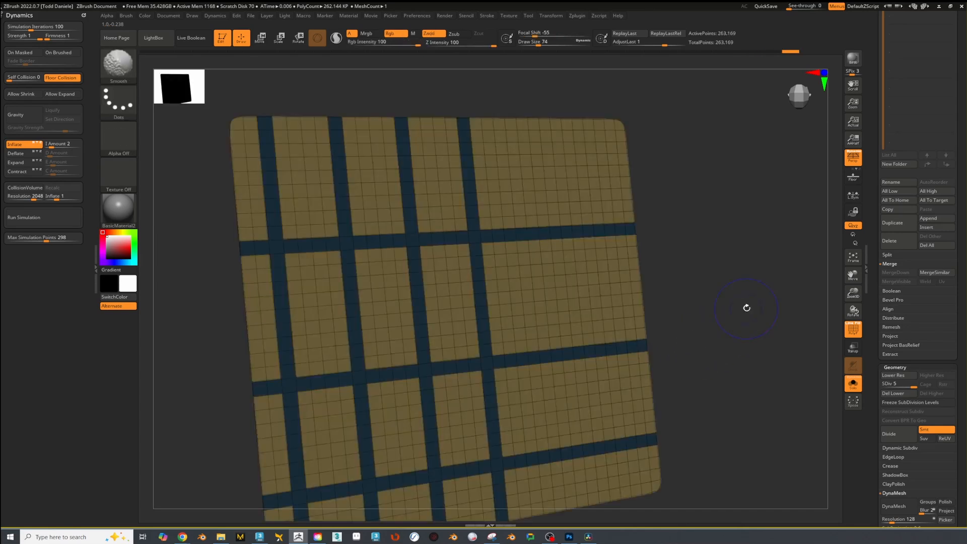
{"action": "key", "text": "shift+f"}
{"action": "left_click_drag", "start_coordinate": [745, 309], "coordinate": [723, 262]}
{"action": "key", "text": "shift+f"}
{"action": "key", "text": "shift+f"}
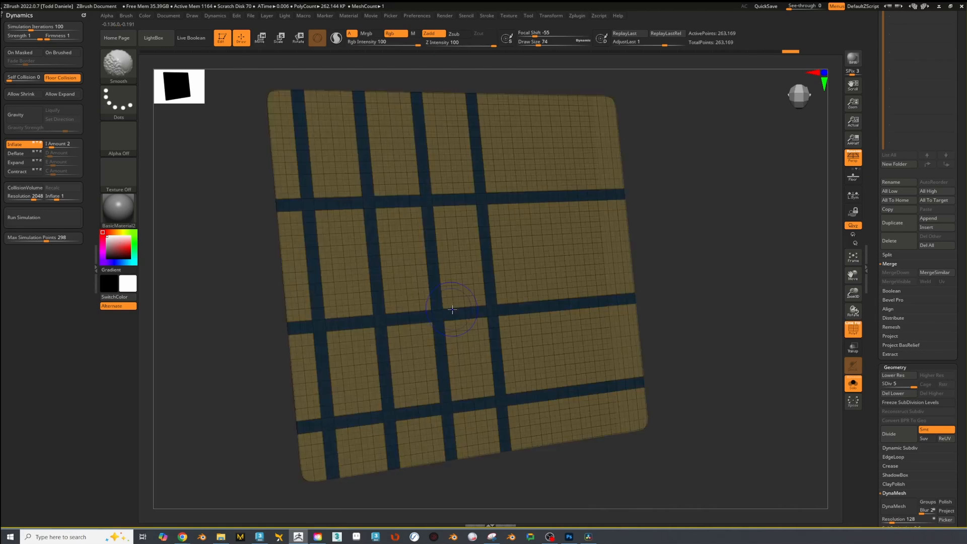
Turn on On Masked and run the inflate simulation on the masked grid strips
{"action": "left_click", "coordinate": [20, 53]}
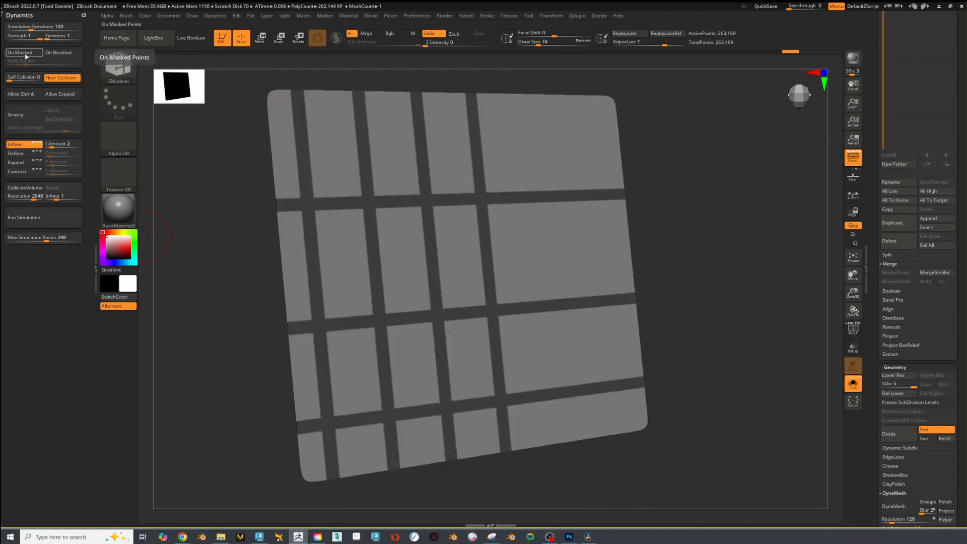
{"action": "left_click", "coordinate": [43, 218]}
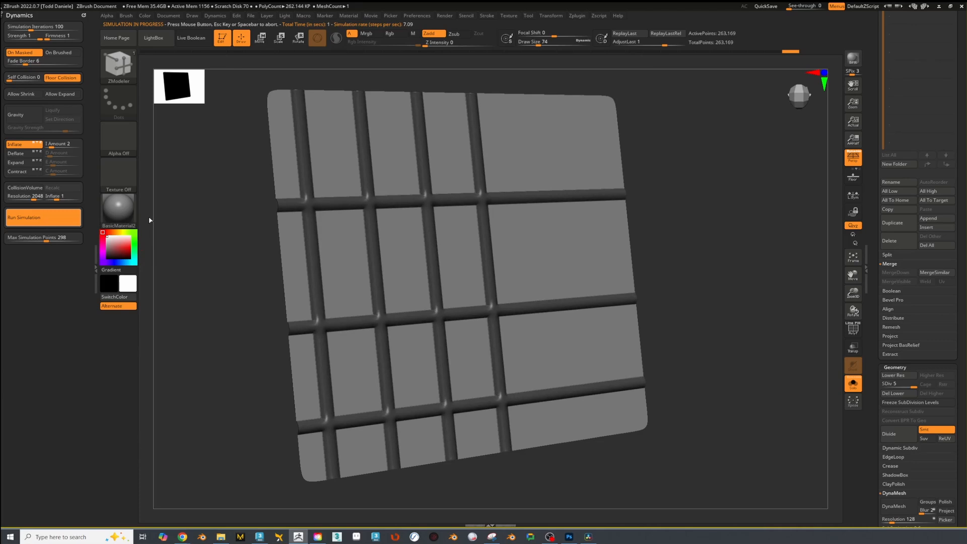
{"action": "left_click", "coordinate": [47, 217]}
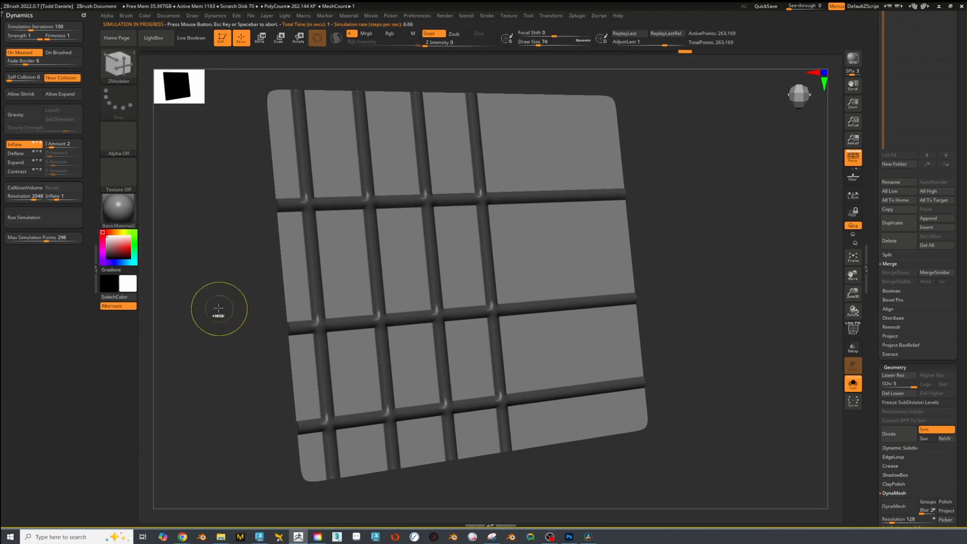
Undo the grid strip inflation and run the simulation with On Masked off to inflate the panels between the strips
{"action": "key", "text": "ctrl+z"}
{"action": "key", "text": "ctrl+z"}
{"action": "key", "text": "ctrl+z"}
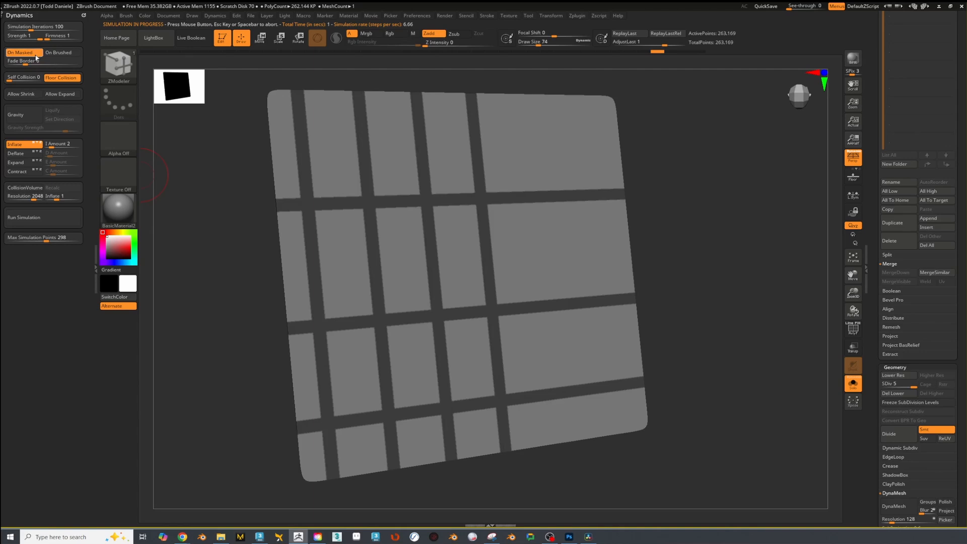
{"action": "left_click", "coordinate": [44, 219]}
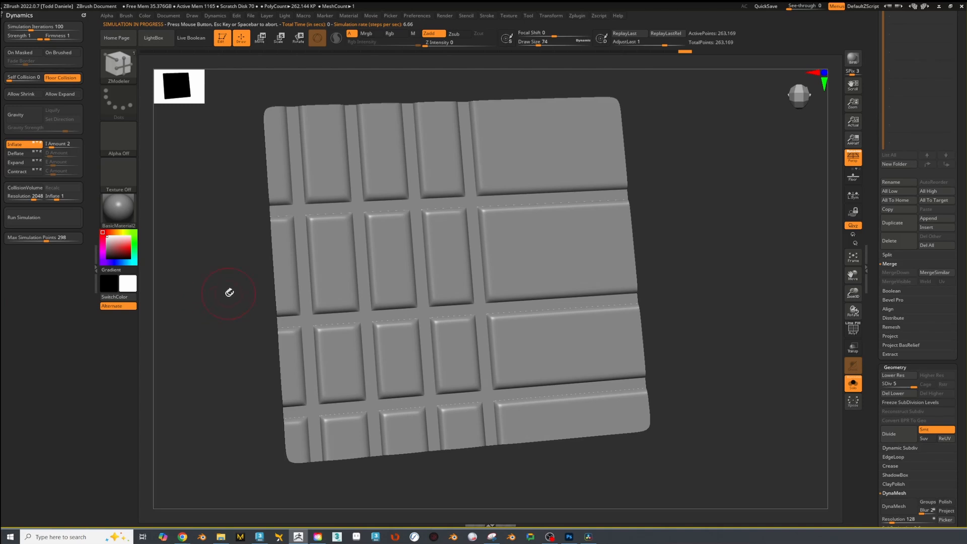
Examine the inflated panels and the polygroup grid between them from different angles
{"action": "key", "text": "shift+f"}
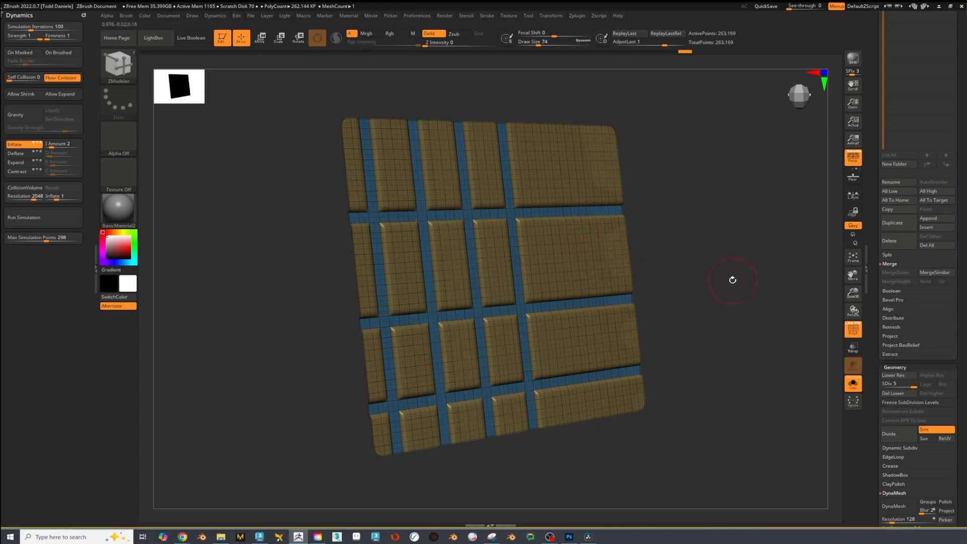
{"action": "left_click_drag", "start_coordinate": [733, 280], "coordinate": [725, 307]}
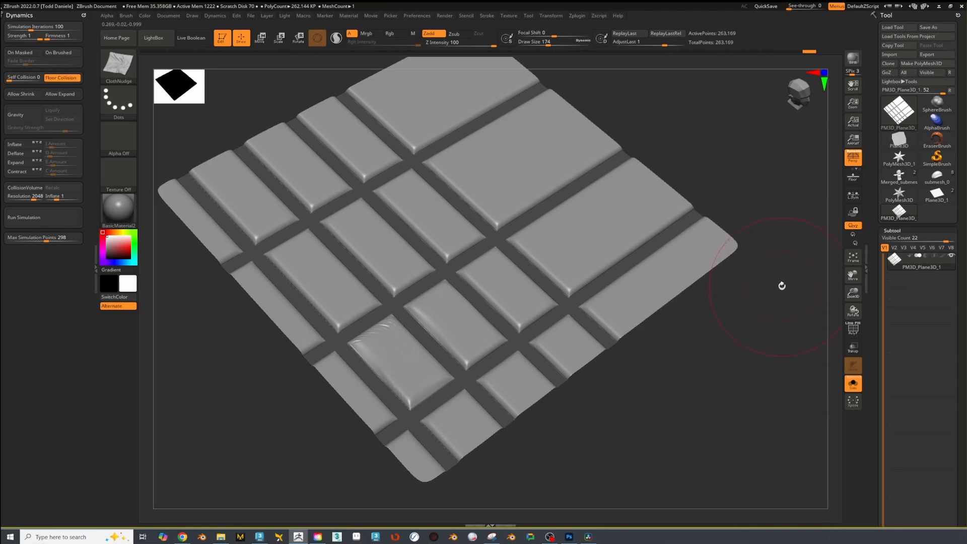
{"action": "left_click_drag", "start_coordinate": [742, 358], "coordinate": [743, 367]}
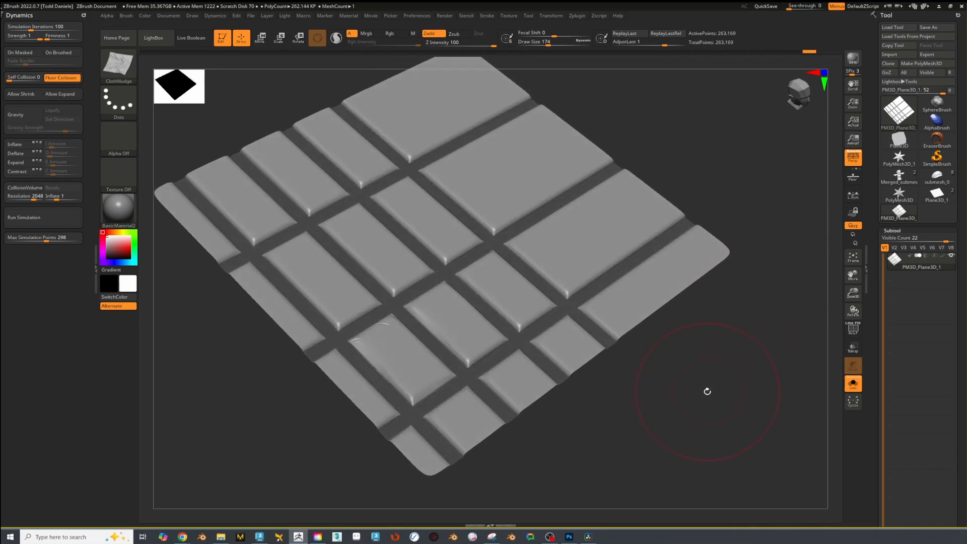